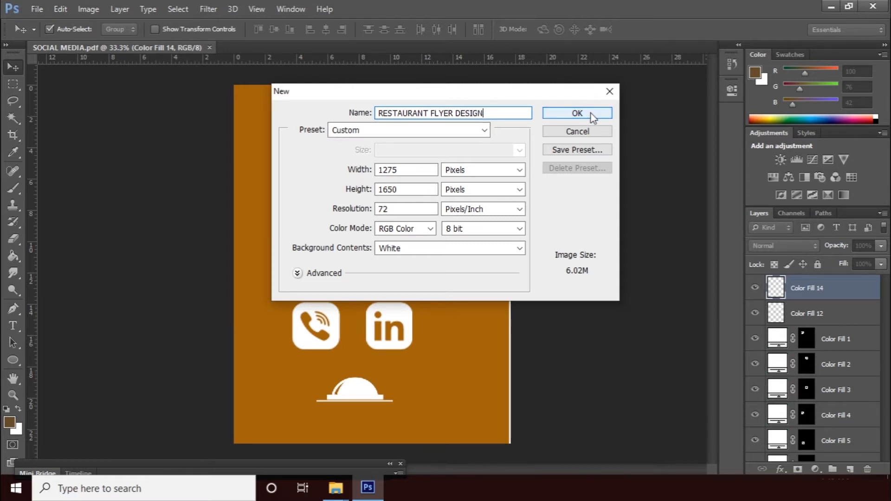
Create the 1275 × 1650 px document RESTAURANT FLYER DESIGN at 72 pixels/inch and add a vertical guide near the page's middle.
left_click(578, 114)
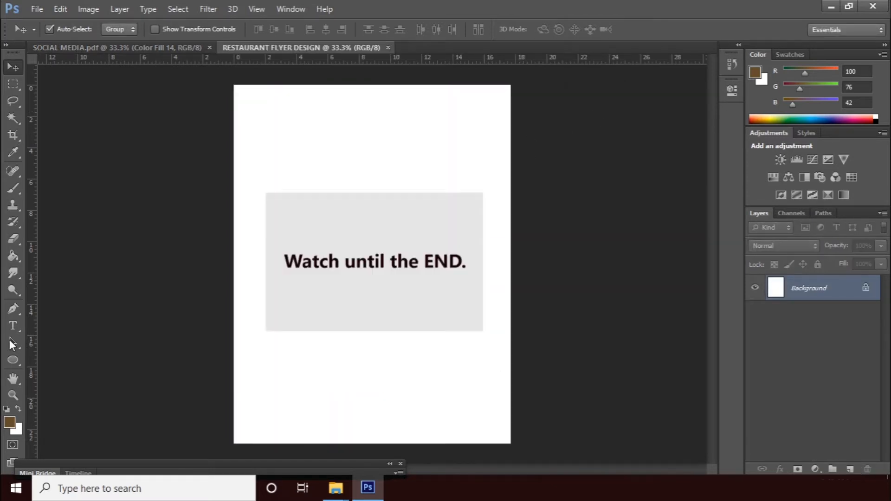
left_click(13, 360)
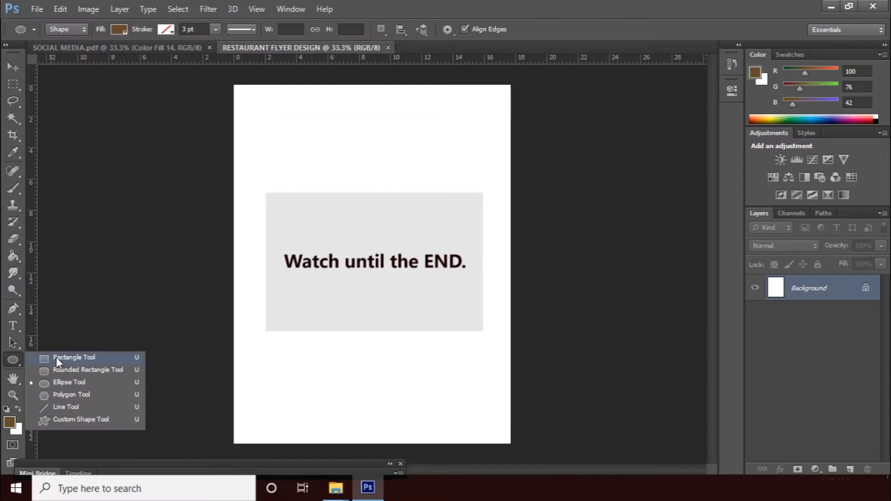
left_click(63, 370)
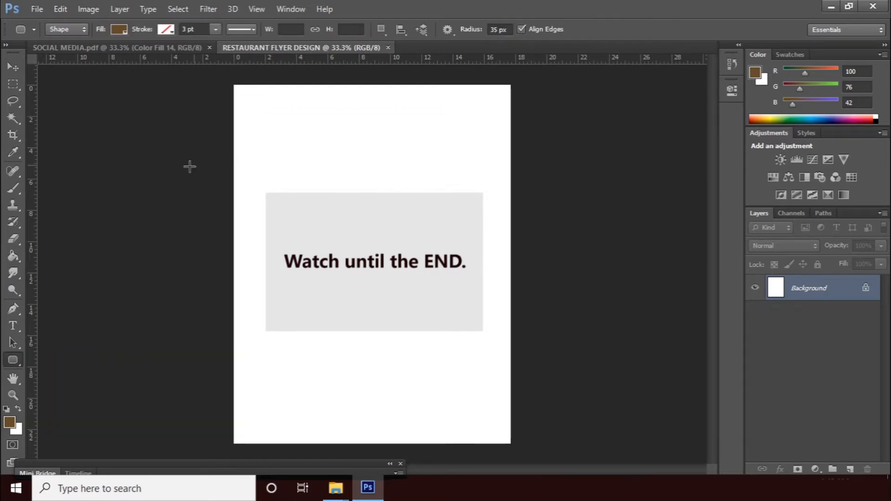
left_click_drag(32, 213, 378, 229)
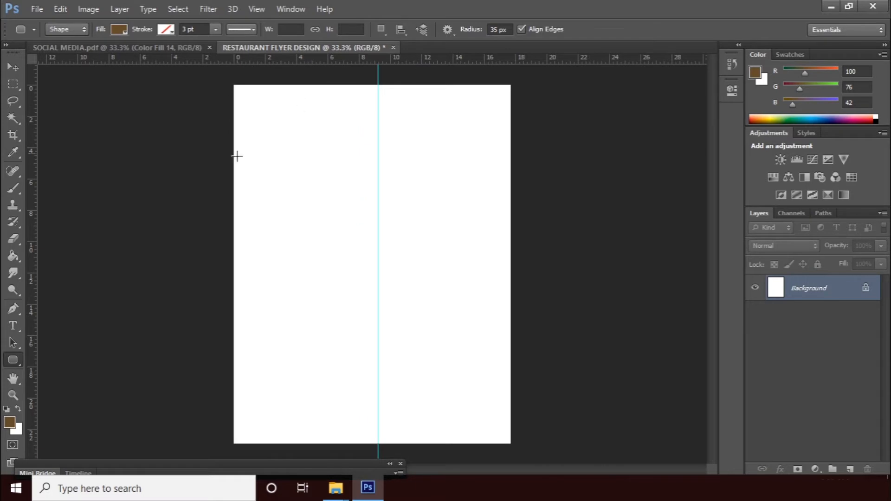
Draw a rounded square about 456 px wide with a 35 px radius on the upper page and rotate it about -44° into a diamond.
left_click_drag(331, 154, 429, 280)
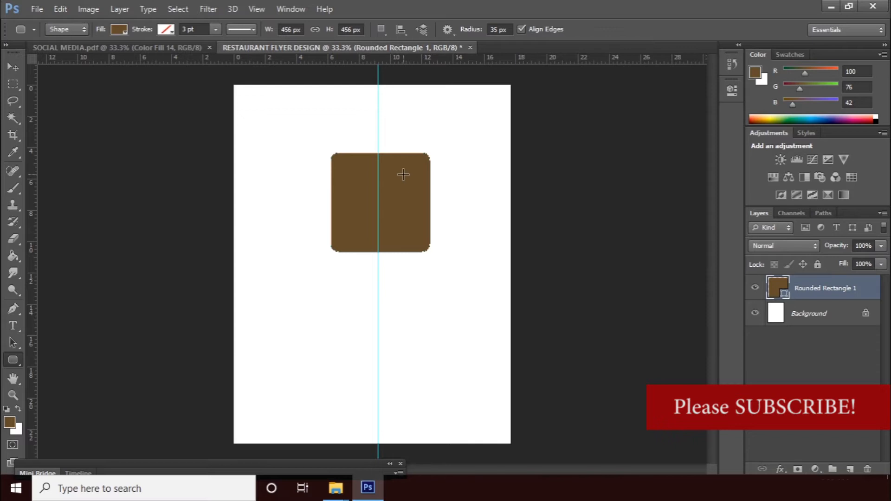
key("ctrl+t")
left_click_drag(467, 135, 396, 101)
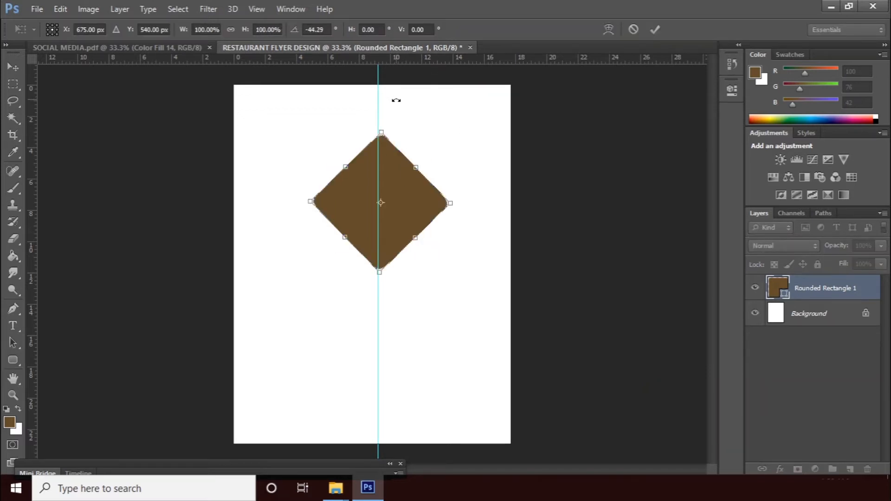
left_click(654, 30)
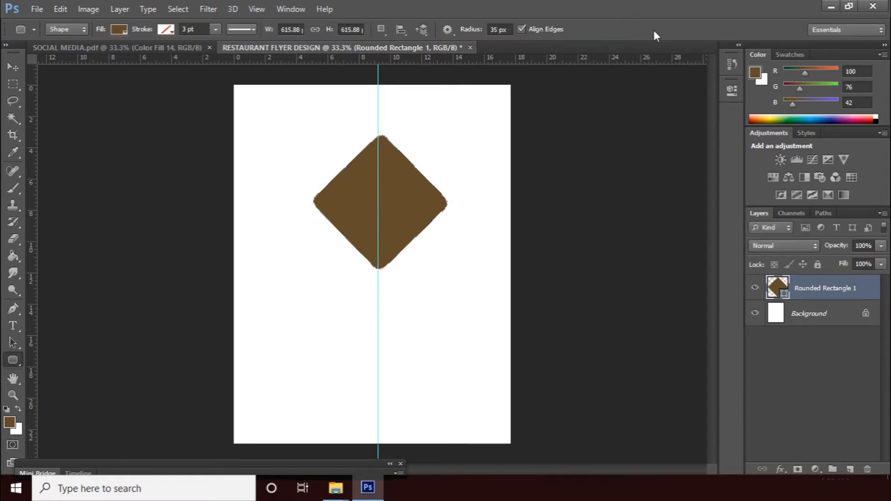
Duplicate the diamond to the page's upper-left corner and shift the original slightly down, centred on the vertical guide.
left_click(9, 68)
left_click_drag(388, 213, 312, 144)
left_click_drag(356, 202, 356, 212)
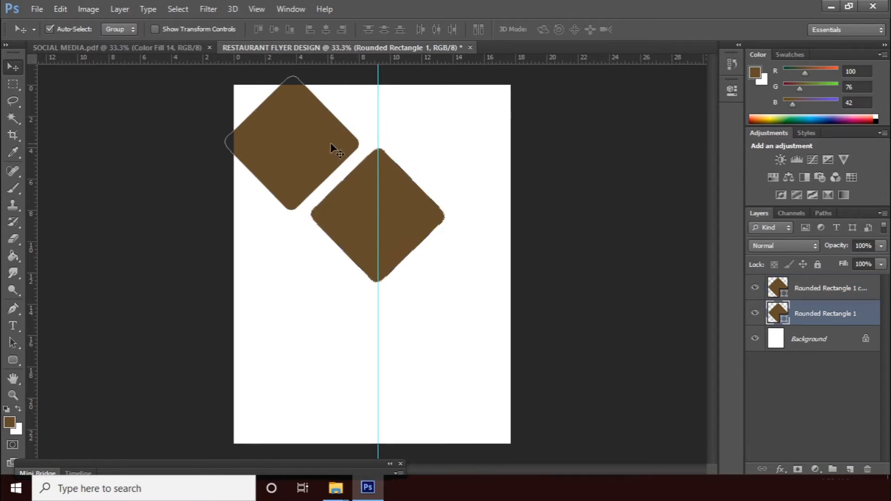
Select both diamonds and enlarge them slightly together.
left_click(331, 142, "shift")
key("ctrl+t")
left_click_drag(443, 284, 447, 291)
key("Return")
Duplicate the lower diamond to the page's upper-right corner and nudge all three diamonds left to balance them on the page.
left_click(442, 147)
left_click_drag(358, 215, 436, 137)
left_click(341, 136, "shift")
left_click(366, 210, "shift")
key("shift+Left")
key("shift+Left")
key("shift+Left")
key("shift+Left")
key("shift+Left")
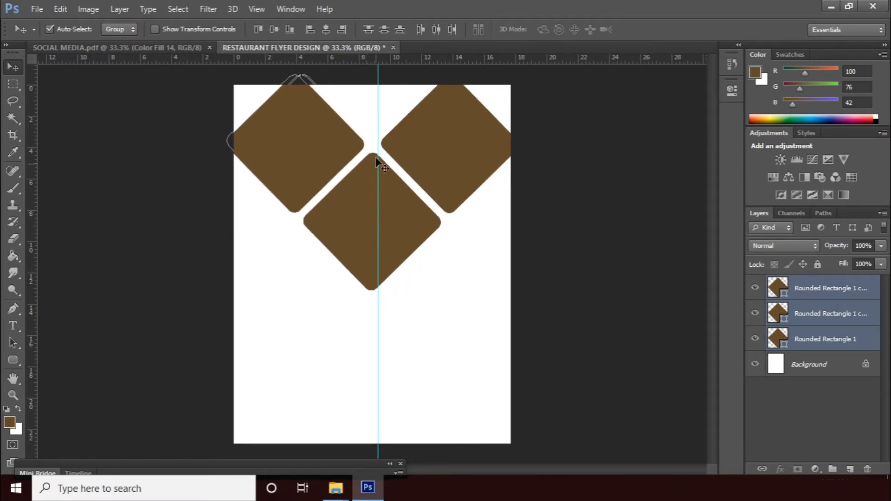
Align the vertical guide with the lower diamond's centre and add a horizontal guide through the side diamonds' inner corners.
left_click_drag(378, 117, 373, 118)
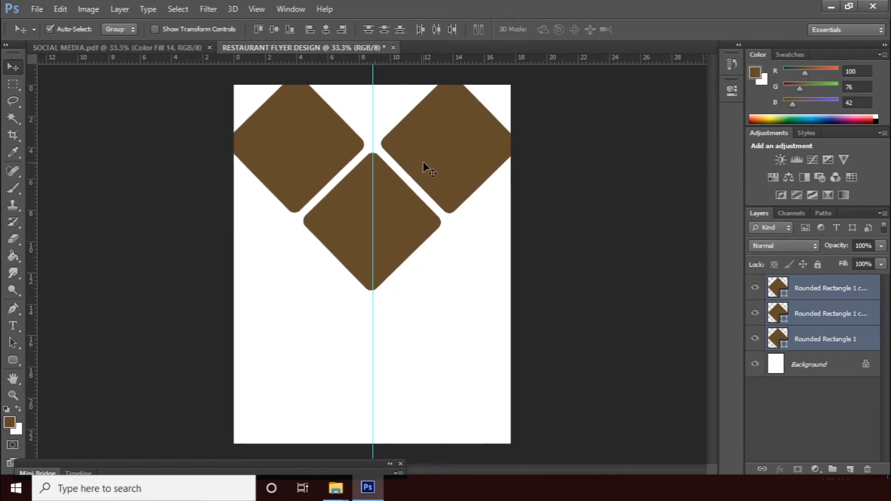
left_click_drag(390, 59, 397, 145)
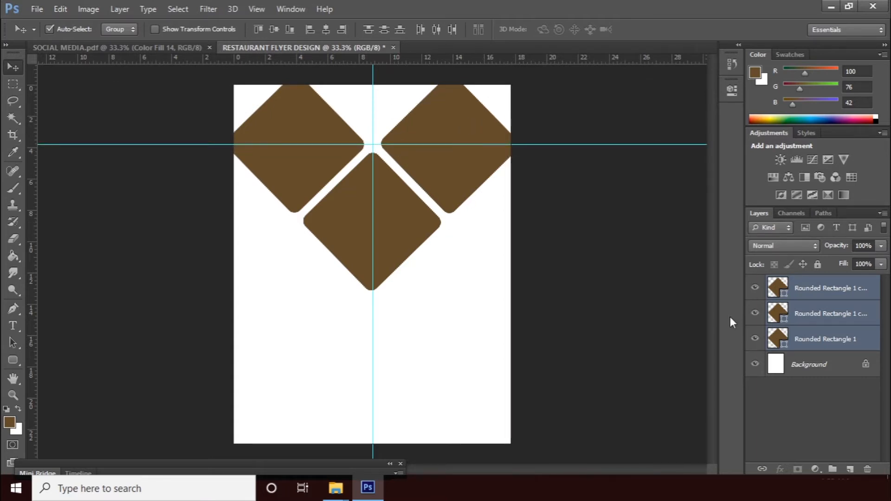
Duplicate a diamond to the top centre of the page, filling the gap between the two side diamonds.
left_click(765, 315)
left_click_drag(447, 180, 372, 106)
left_click(487, 277)
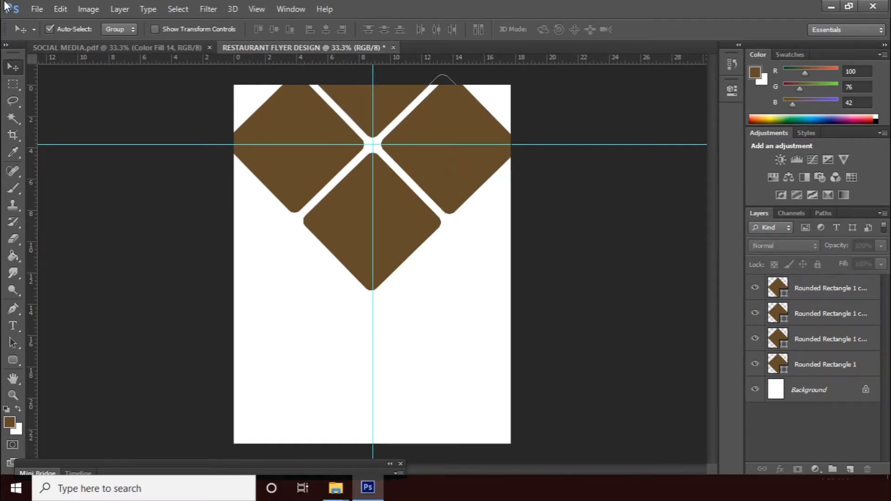
Place the Burger King Fast Food image from the FOOD folder into the flyer.
left_click(37, 8)
left_click(74, 218)
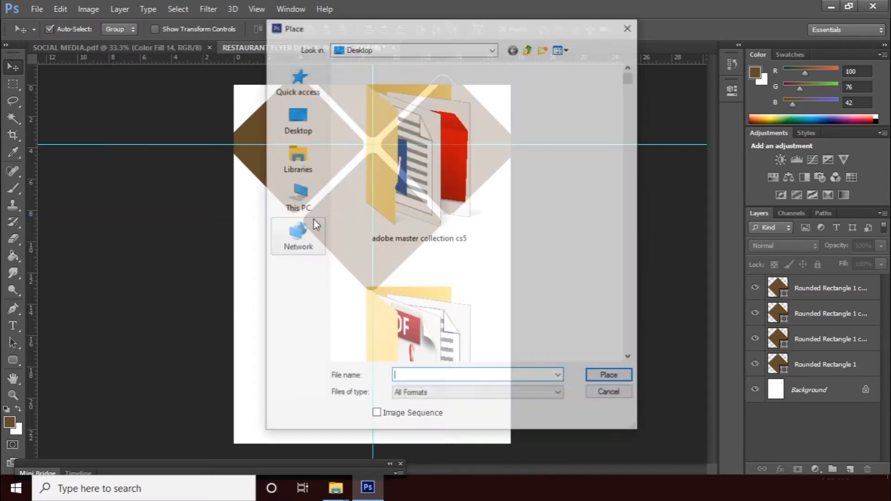
left_click(297, 195)
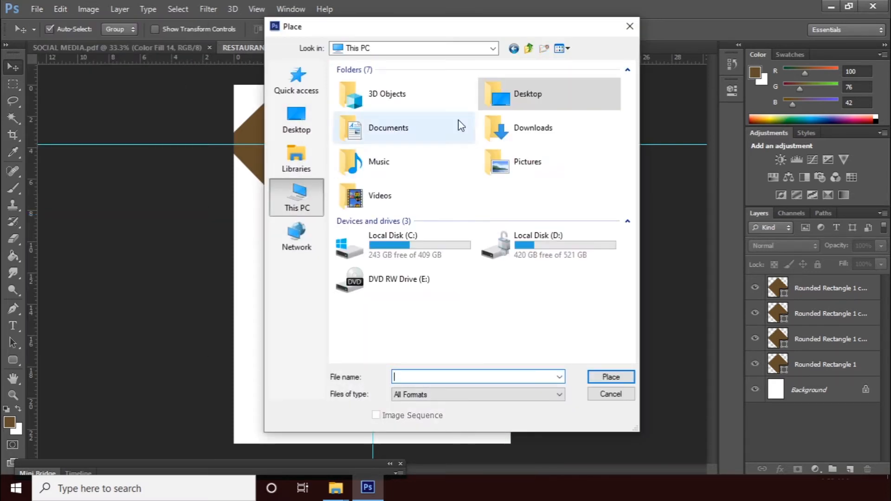
double_click(423, 127)
double_click(383, 108)
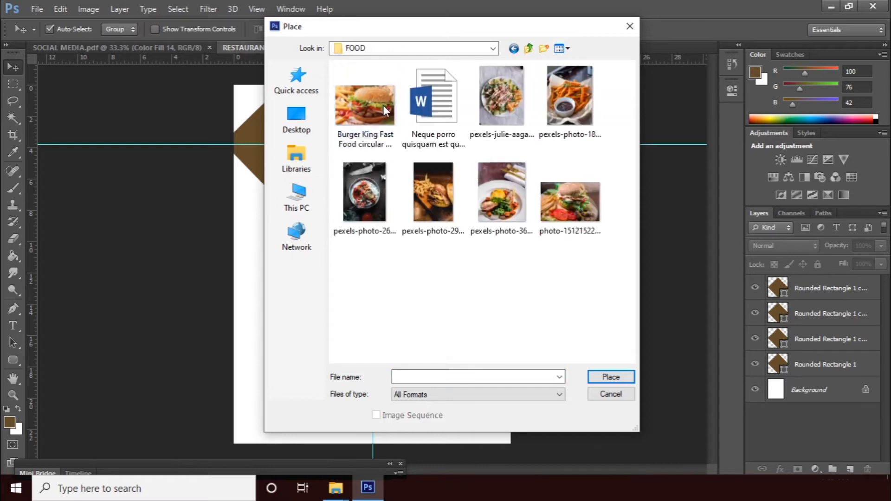
left_click(367, 107)
left_click(611, 376)
Scale down the burger image and position it so it covers the upper-left diamond.
left_click_drag(414, 267, 339, 146)
left_click_drag(367, 191, 421, 227)
left_click_drag(372, 181, 331, 168)
left_click(655, 30)
left_click(311, 160)
mouse_move(325, 133)
left_mouse_down()
mouse_move(324, 245)
mouse_move(324, 127)
left_mouse_up()
Clip the burger image to the upper-left diamond with a clipping mask and adjust its position slightly.
right_click(817, 287)
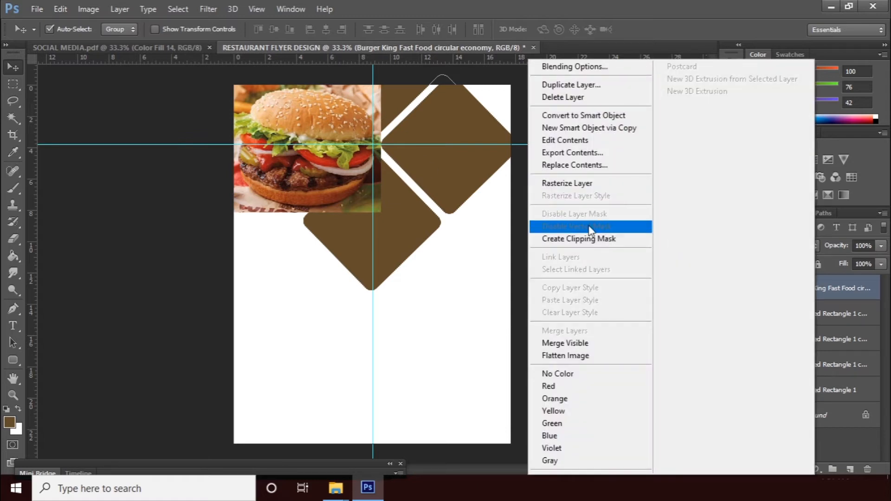
left_click(592, 239)
mouse_move(302, 122)
left_mouse_down()
mouse_move(305, 113)
mouse_move(300, 120)
left_mouse_up()
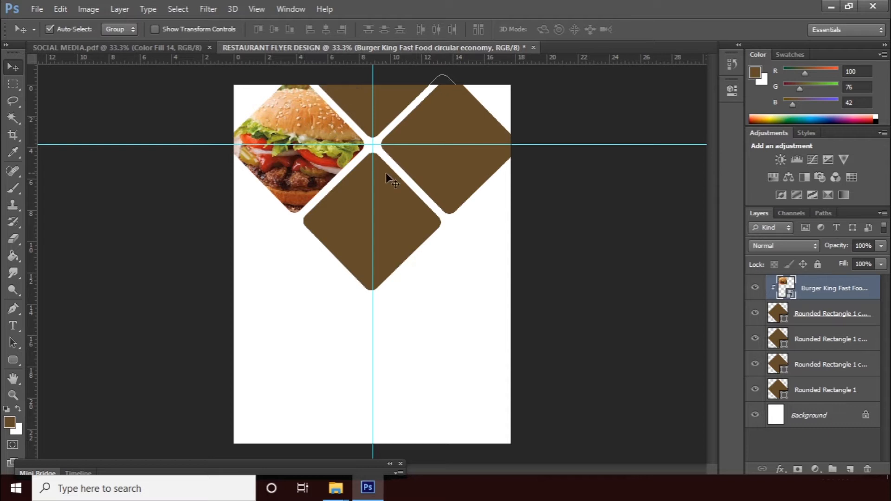
Merge the burger image with its diamond layer and check the merged layer by toggling its visibility.
left_click(867, 314)
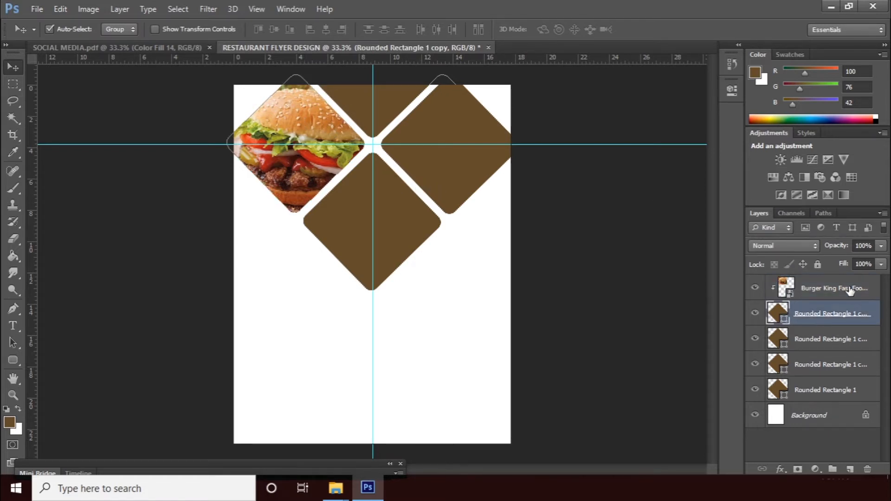
left_click(850, 290, "shift")
right_click(848, 286)
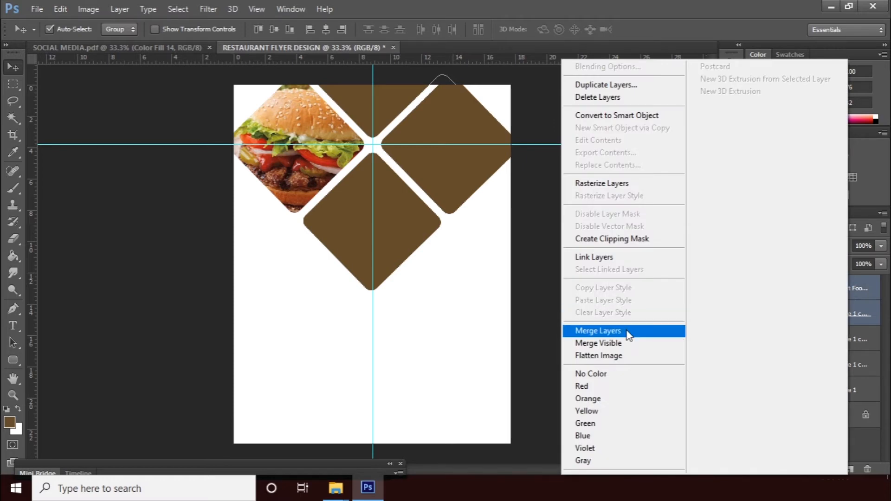
left_click(627, 332)
left_click(755, 288)
left_click(755, 289)
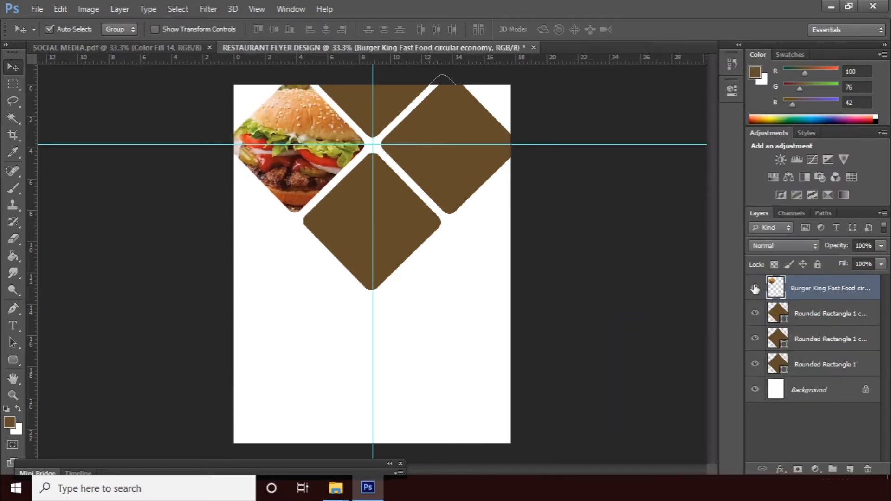
Place the salad plate photo from the FOOD folder directly above the top-centre diamond's layer.
left_click(819, 316)
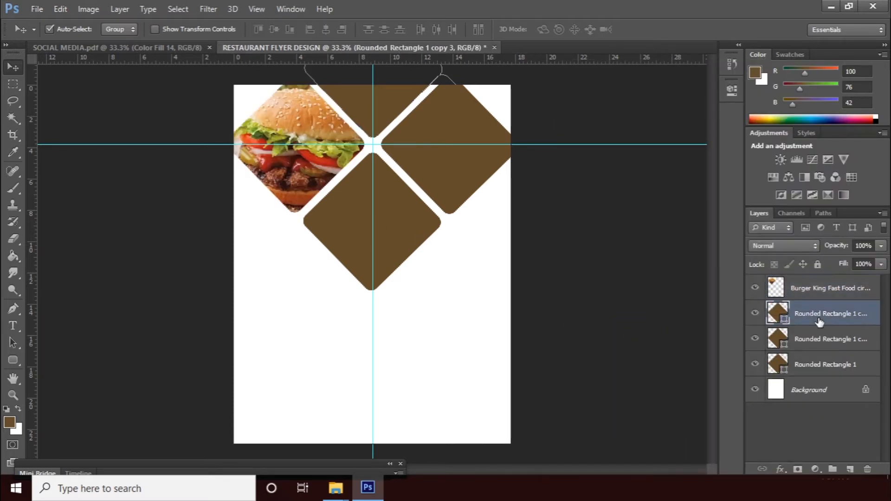
left_click(38, 10)
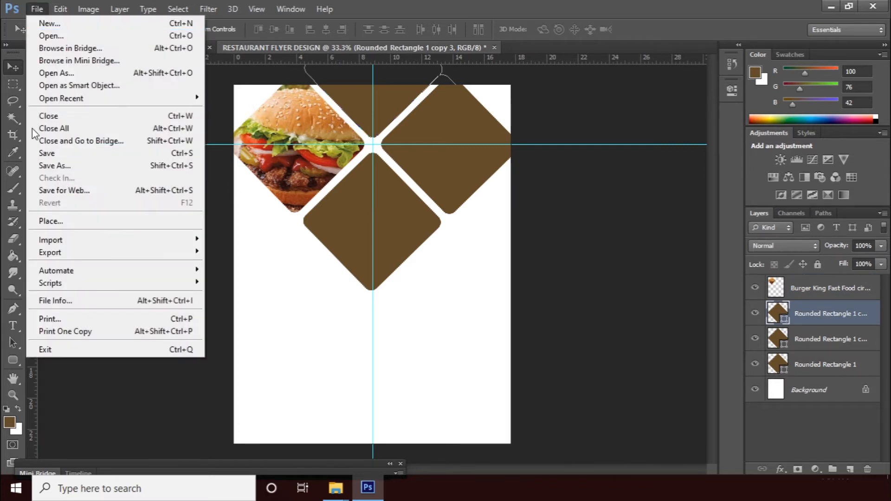
left_click(42, 222)
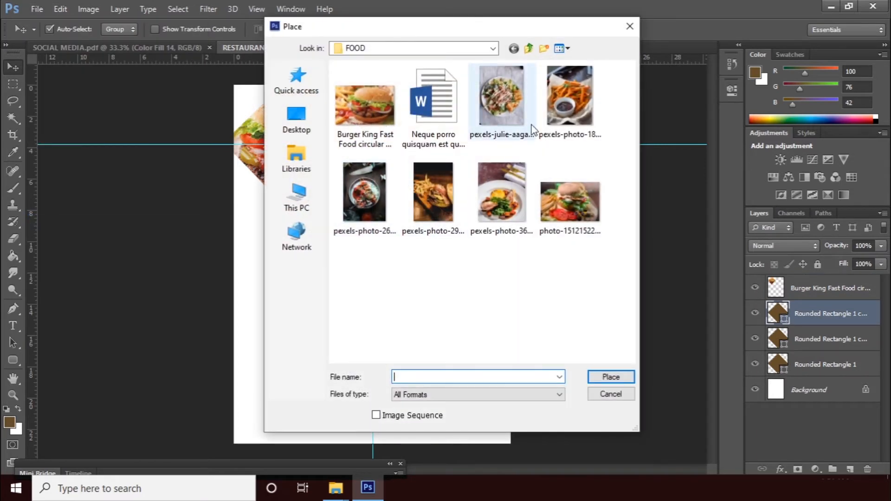
left_click(508, 106)
left_click(608, 377)
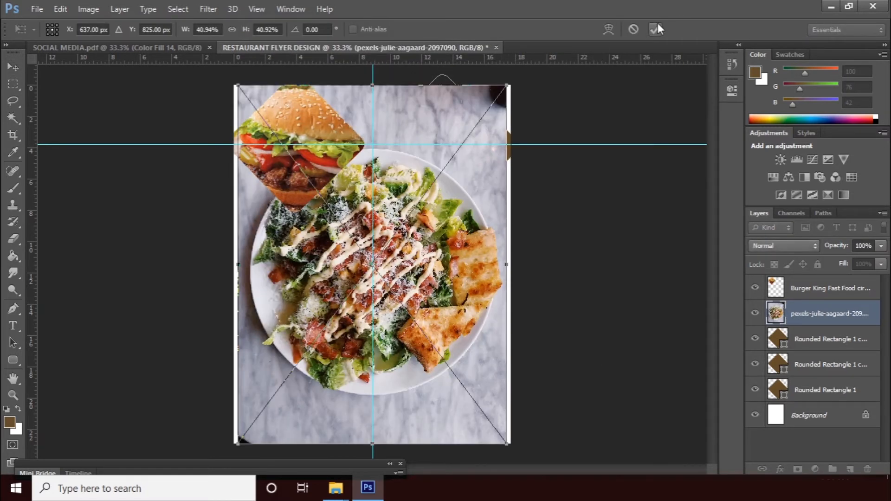
Scale the salad photo to about 22.7% and position it over the lower centre diamond.
left_click_drag(509, 84, 402, 219)
left_click_drag(408, 279, 453, 357)
left_click_drag(426, 261, 406, 225)
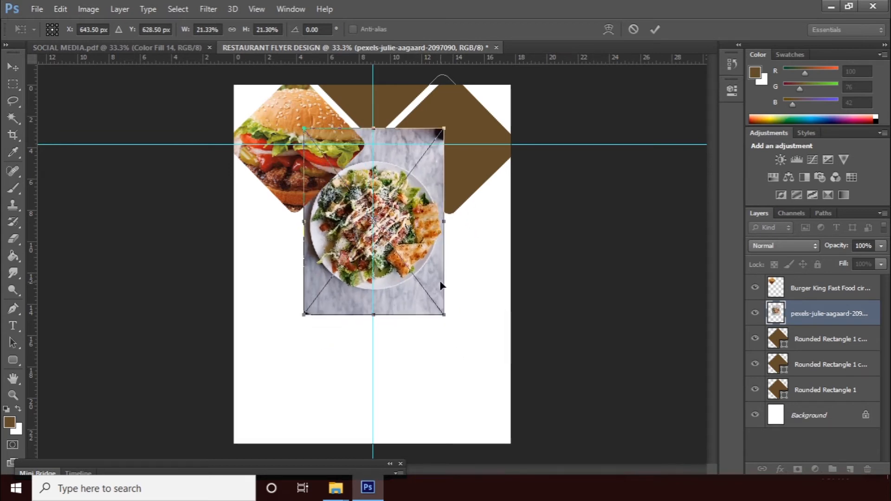
left_click_drag(445, 316, 454, 328)
left_click_drag(422, 235, 423, 227)
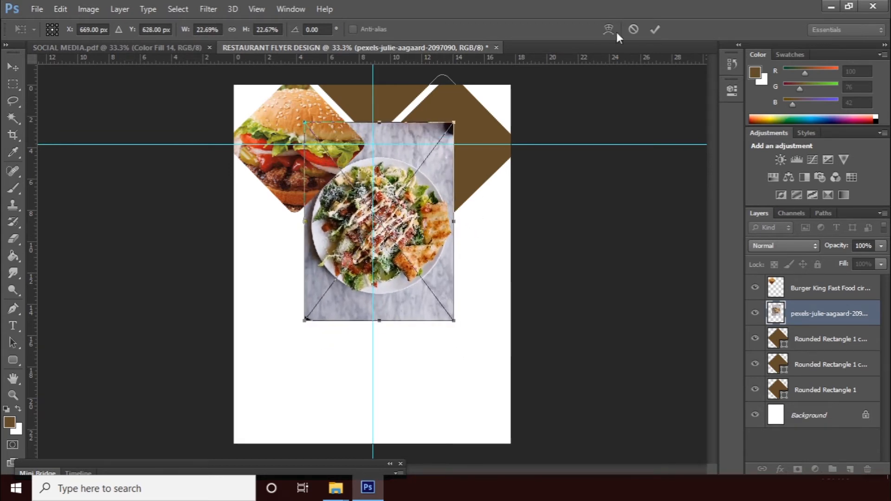
left_click(655, 30)
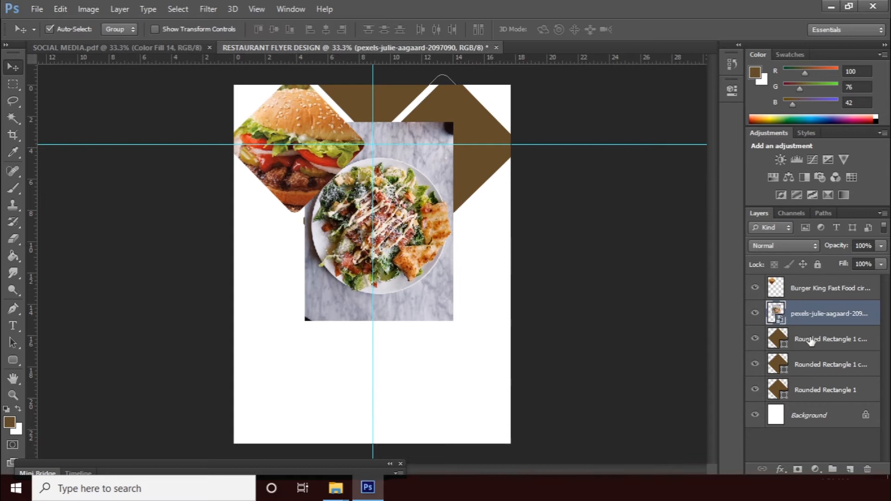
Identify the lower centre diamond's layer by toggling visibility and move the salad photo layer directly above Rounded Rectangle 1.
left_click(755, 314)
left_click(756, 314)
left_click(755, 339)
left_click(755, 339)
left_click(755, 365)
left_click(755, 365)
left_click_drag(826, 317, 828, 371)
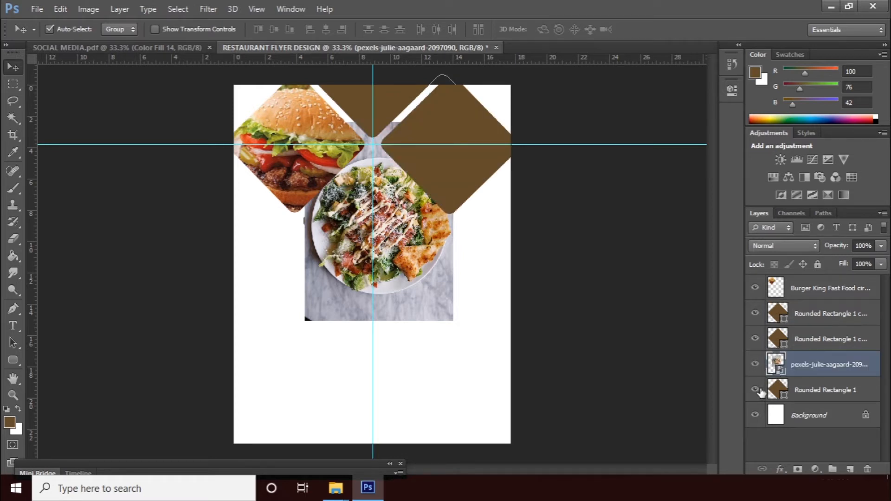
left_click(755, 364)
left_click(755, 390)
left_click(755, 390)
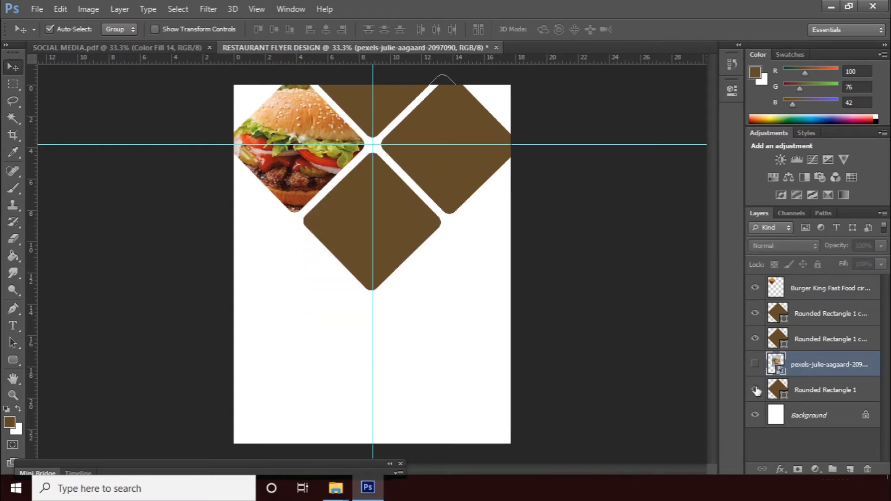
left_click(755, 365)
Clip the salad photo to the lower centre diamond and refine its fit, scaling it to about 21.4%.
right_click(827, 365)
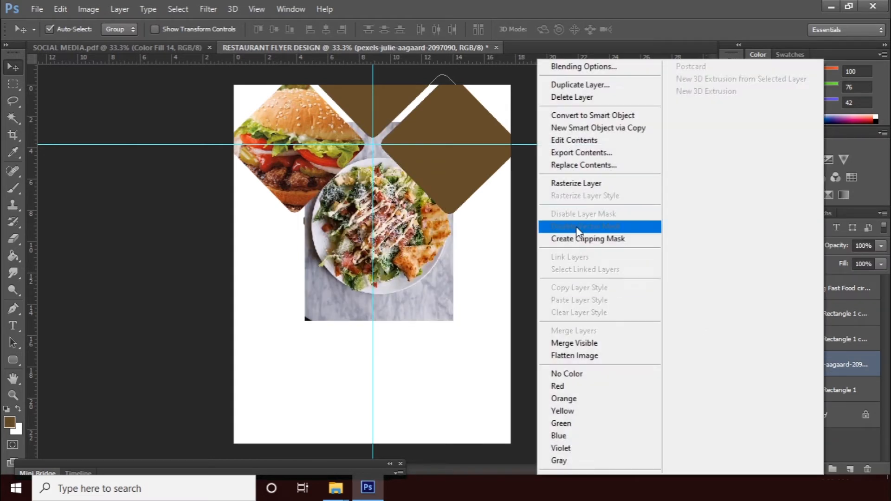
left_click(589, 240)
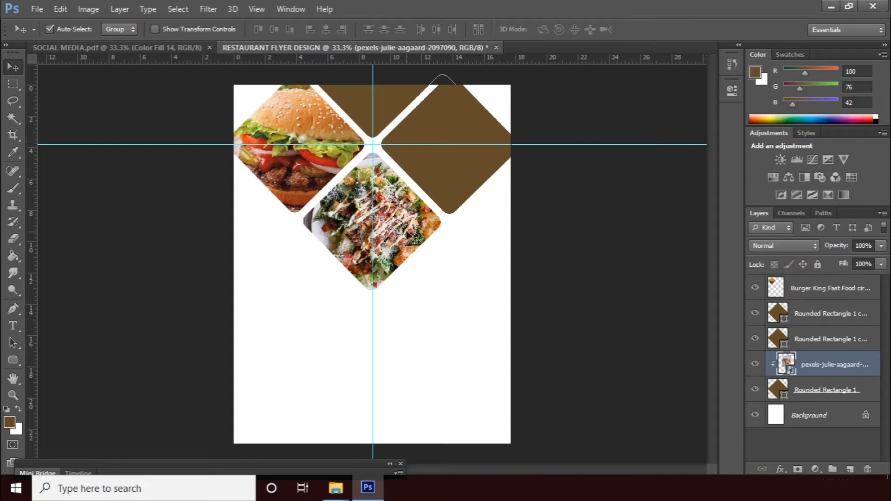
left_click_drag(410, 219, 403, 219)
key("ctrl+t")
left_click_drag(446, 122, 441, 127)
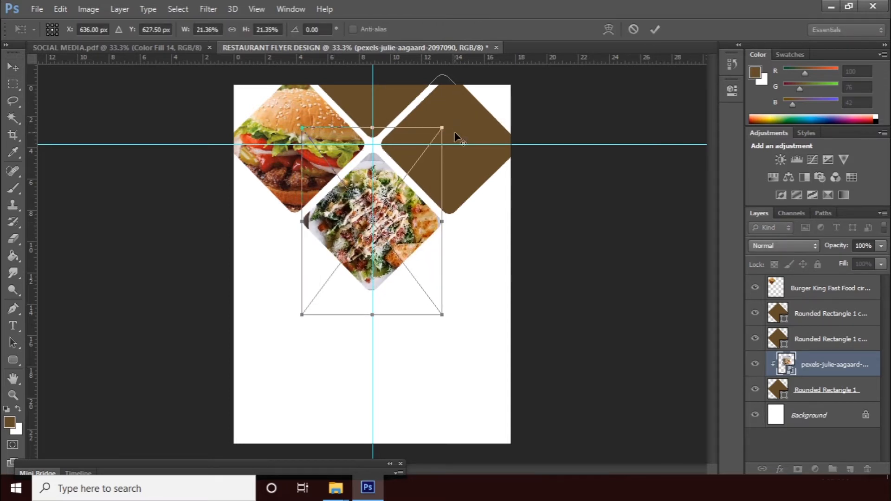
left_click(655, 30)
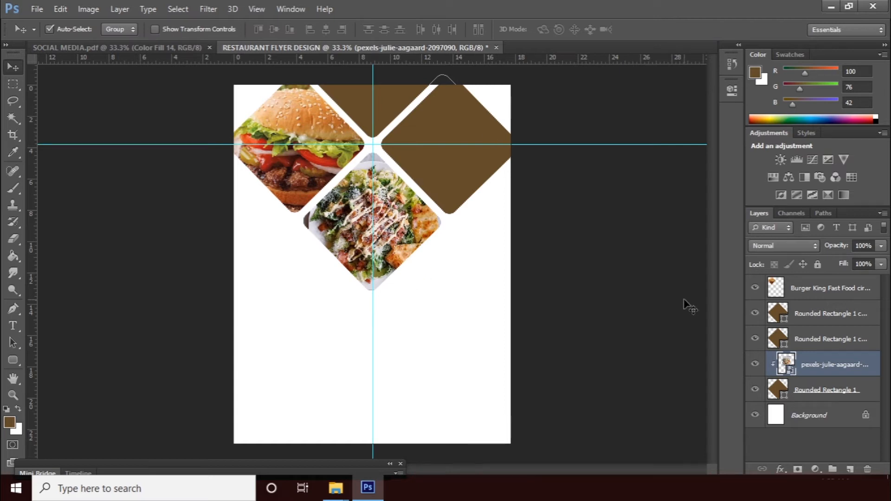
Merge the salad photo layer with the Rounded Rectangle 1 layer it is clipped to, and check the merged layer's visibility.
left_click(839, 392, "shift")
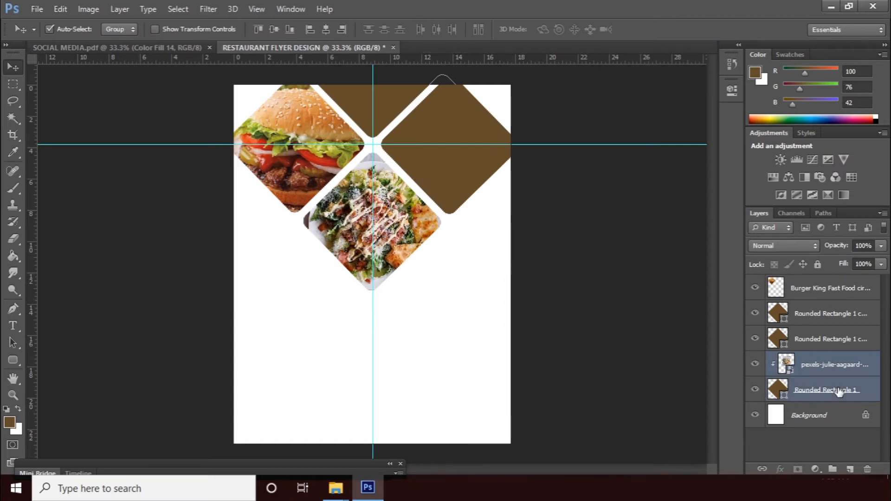
right_click(834, 361)
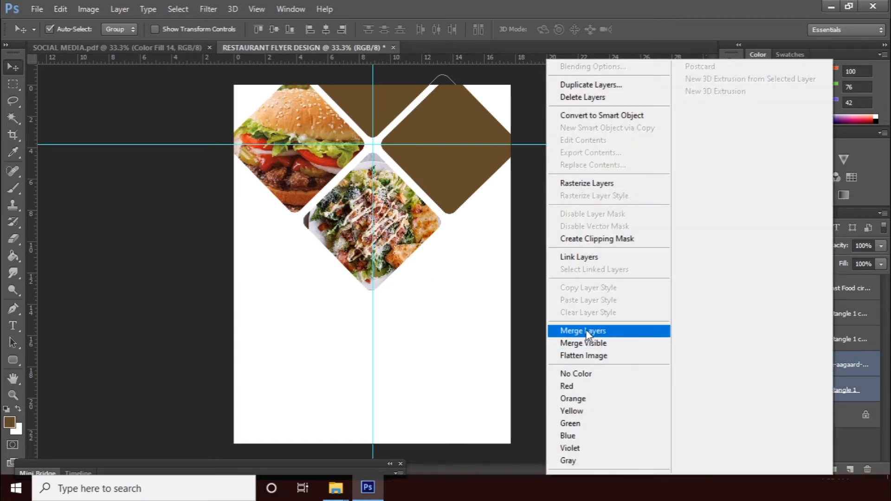
left_click(587, 331)
left_click(755, 364)
left_click(756, 364)
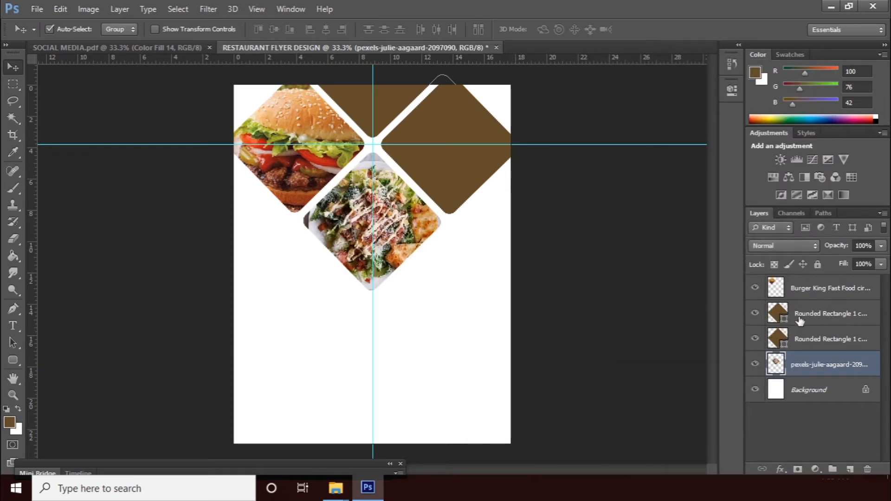
Place pexels-photo-2983099 from the FOOD folder directly above the right diamond's layer.
left_click(446, 123)
left_click(755, 339)
left_click(755, 338)
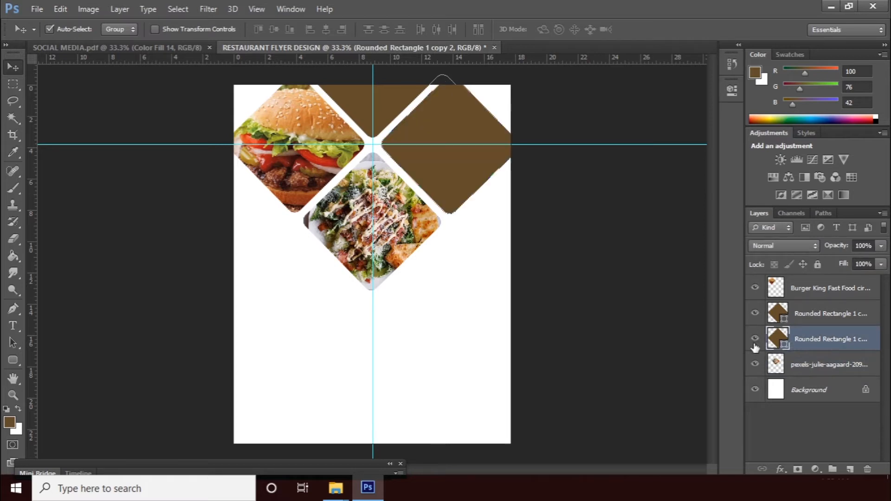
left_click(45, 14)
left_click(156, 219)
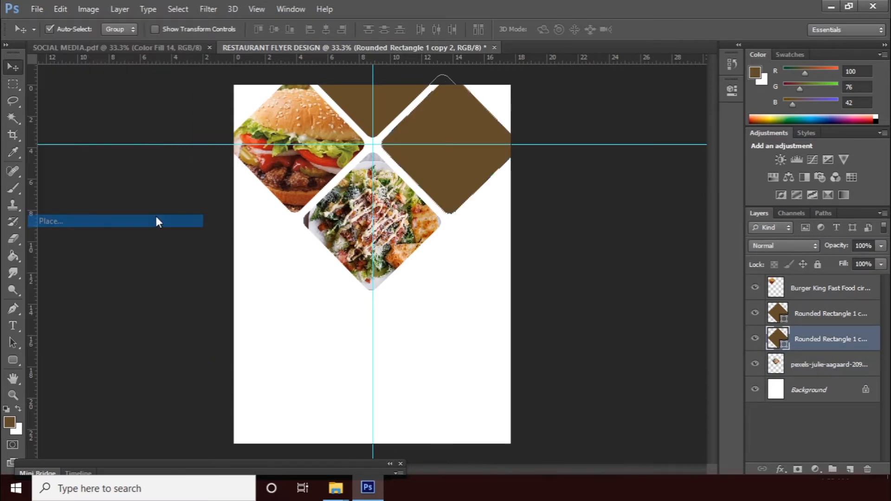
left_click(435, 199)
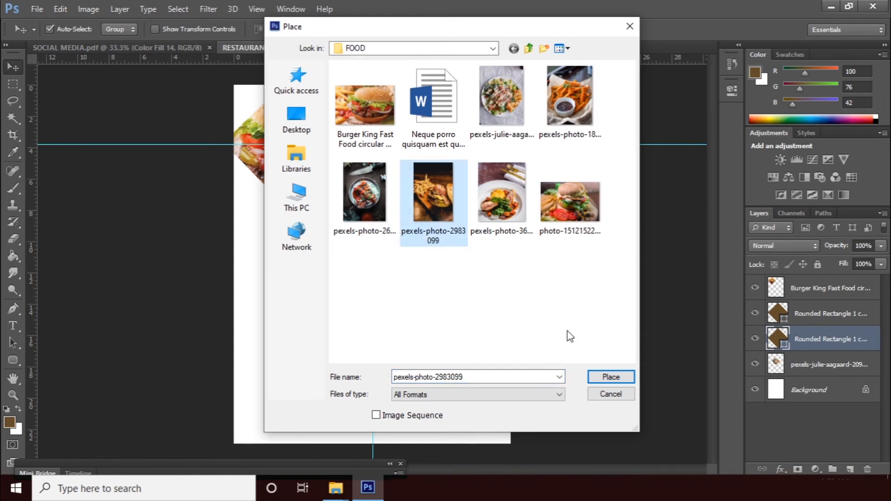
left_click(611, 377)
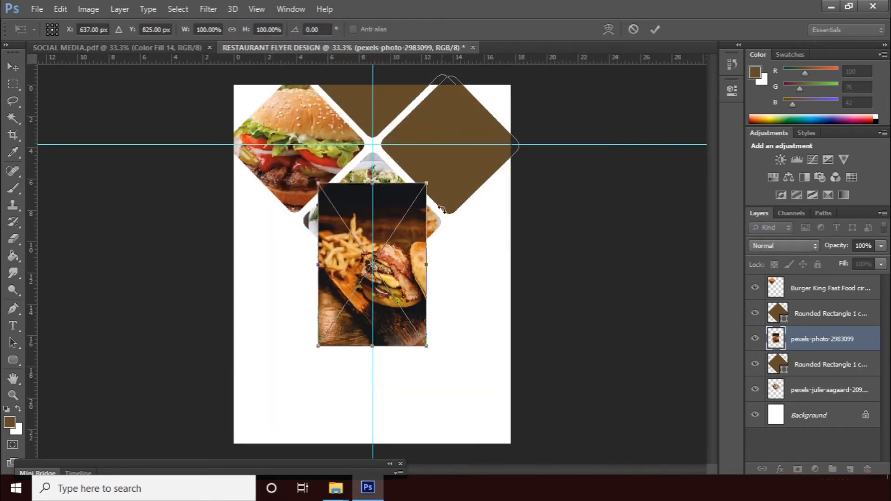
Scale the burger-and-fries photo to about 138% and position it over the right diamond.
left_click_drag(425, 185, 468, 154)
left_click_drag(432, 249, 504, 124)
left_click_drag(526, 221, 540, 243)
left_click_drag(469, 215, 461, 196)
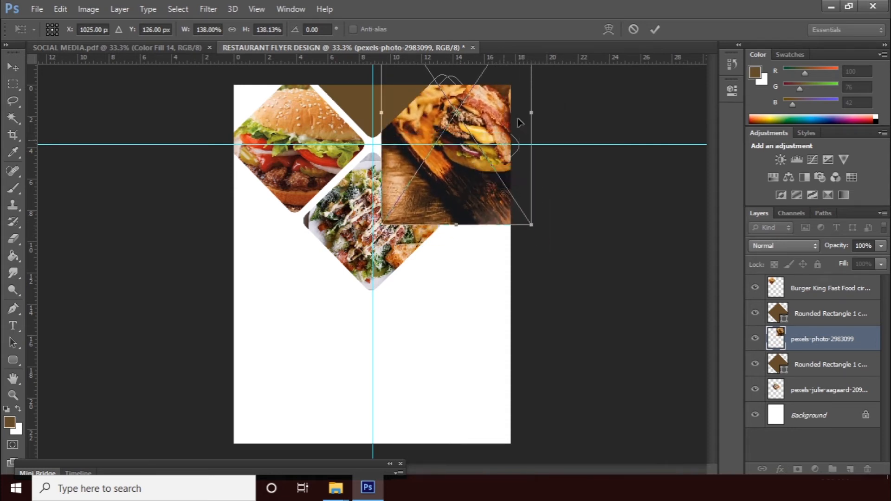
left_click(655, 29)
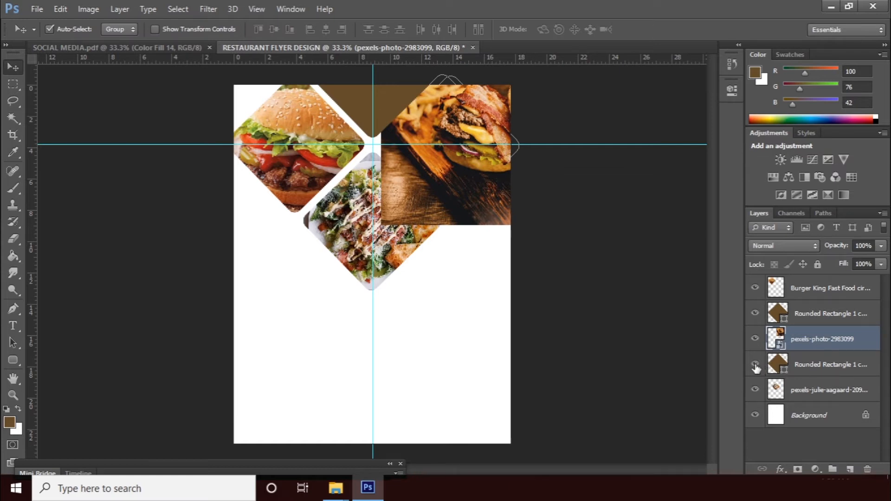
Clip the burger-and-fries photo to the right diamond and shift it until the burger is centred in the frame.
right_click(805, 342)
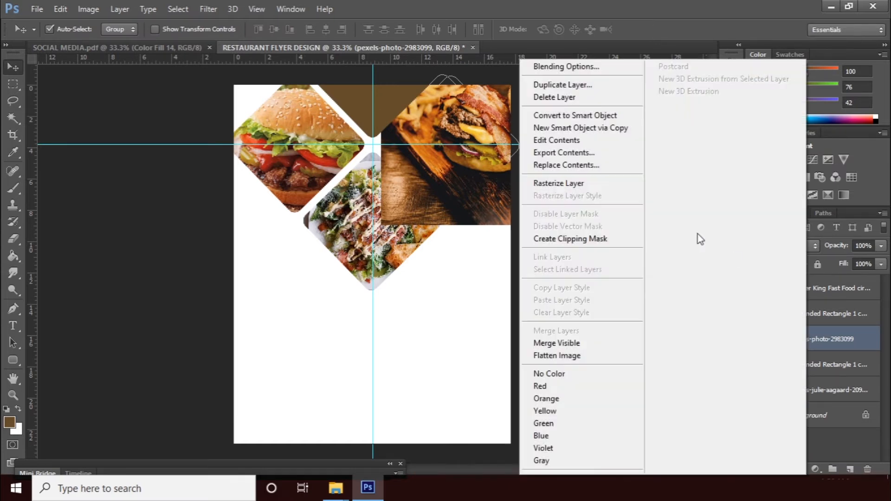
left_click(594, 239)
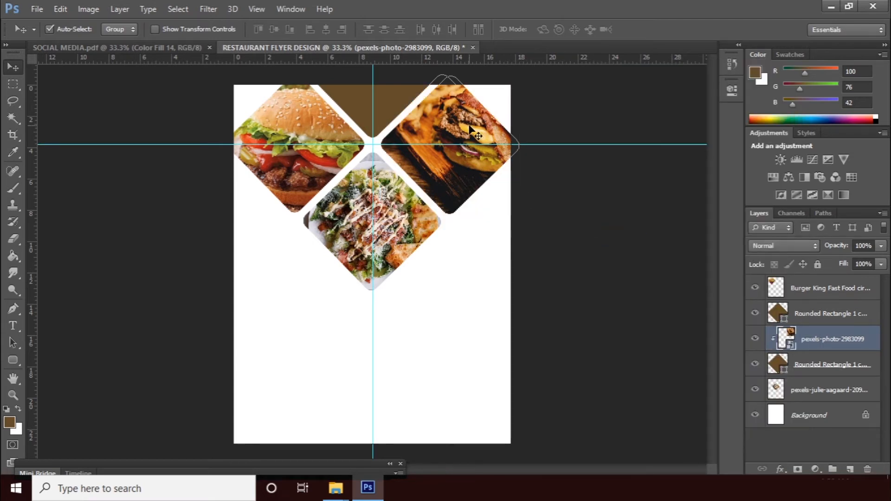
left_click_drag(470, 125, 448, 141)
left_click(486, 284)
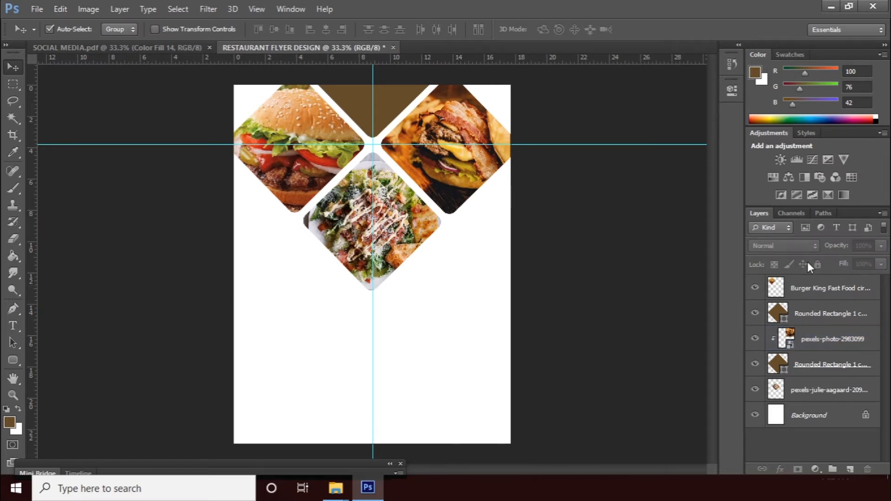
Identify the right diamond's layers by toggling visibility, and merge the clipped pexels-photo-2983099 with its rounded rectangle.
left_click(812, 294)
left_click(755, 313)
left_click(755, 313)
left_click(755, 339)
left_click(755, 339)
left_click(755, 365)
left_click(755, 365)
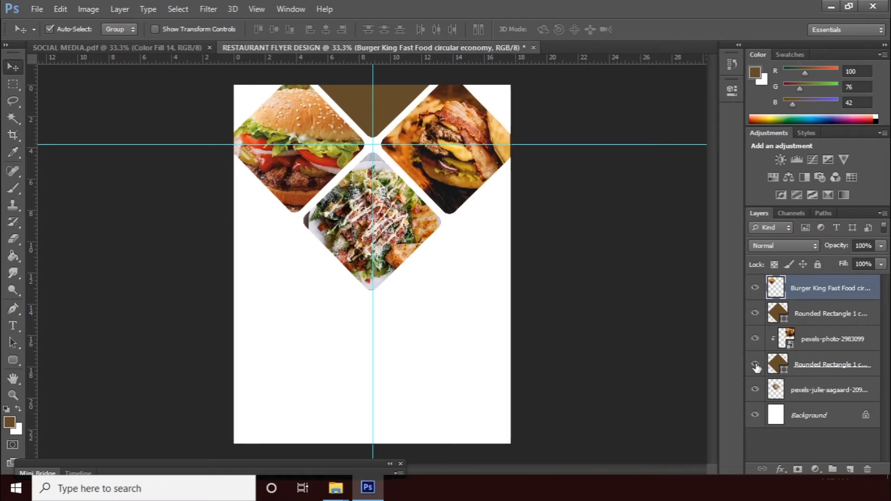
left_click(823, 365)
left_click(830, 339, "shift")
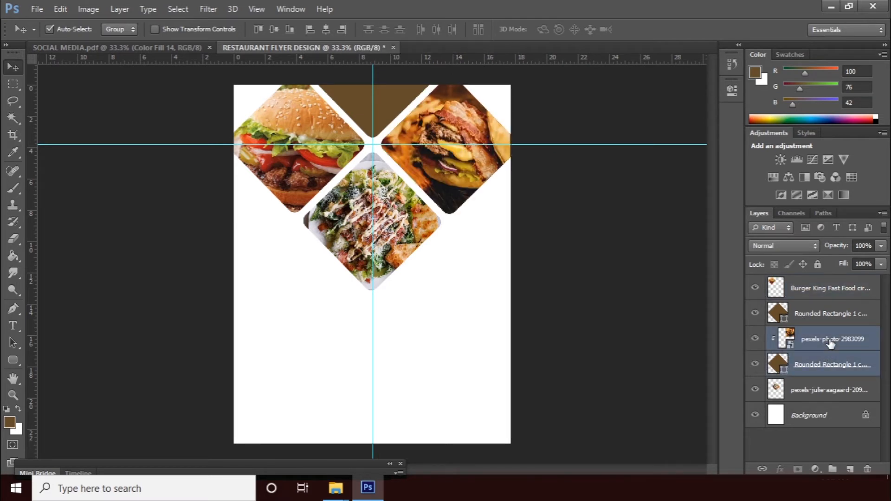
right_click(829, 339)
left_click(624, 330)
left_click(753, 339)
left_click(754, 340)
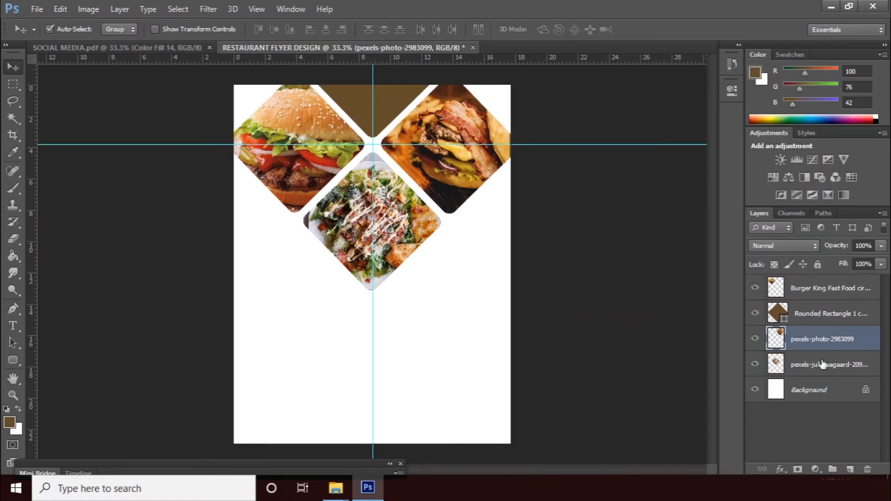
Move the top-centre diamond's layer above the Burger King photo layer and check it by toggling its visibility.
left_click(813, 289)
left_click_drag(842, 312, 837, 289)
left_click(757, 288)
left_click(757, 289)
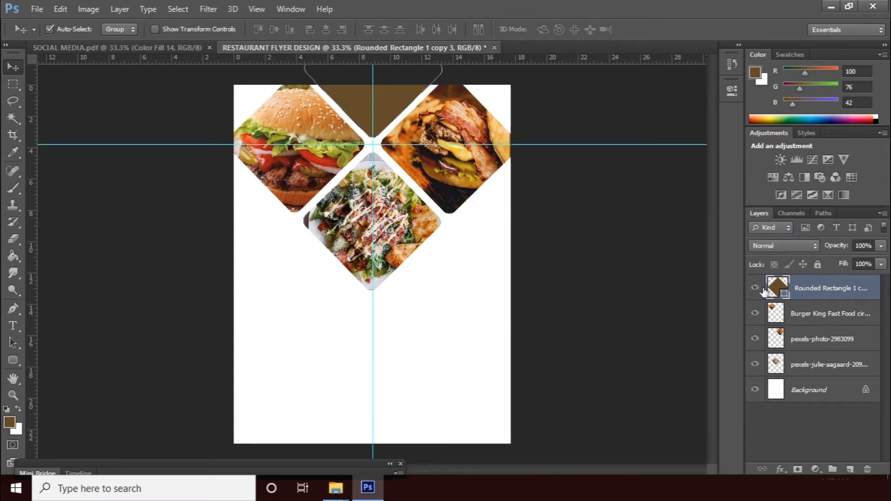
Add a 7 px outside stroke to the Burger King photo layer, using brown 644c2a sampled from the top-centre diamond.
left_click(816, 314)
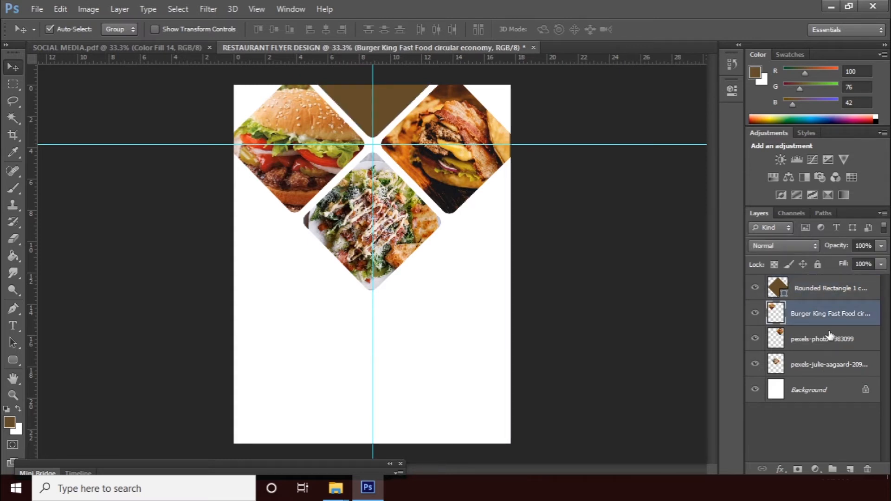
left_click(782, 469)
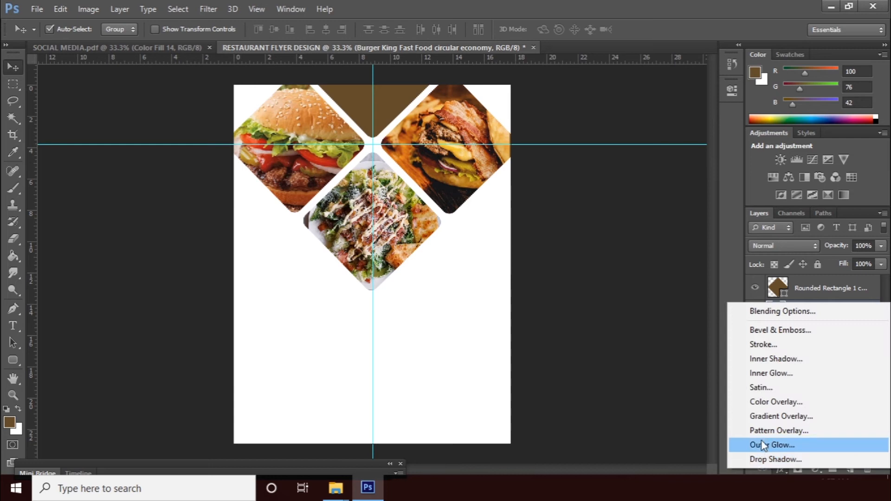
left_click(771, 345)
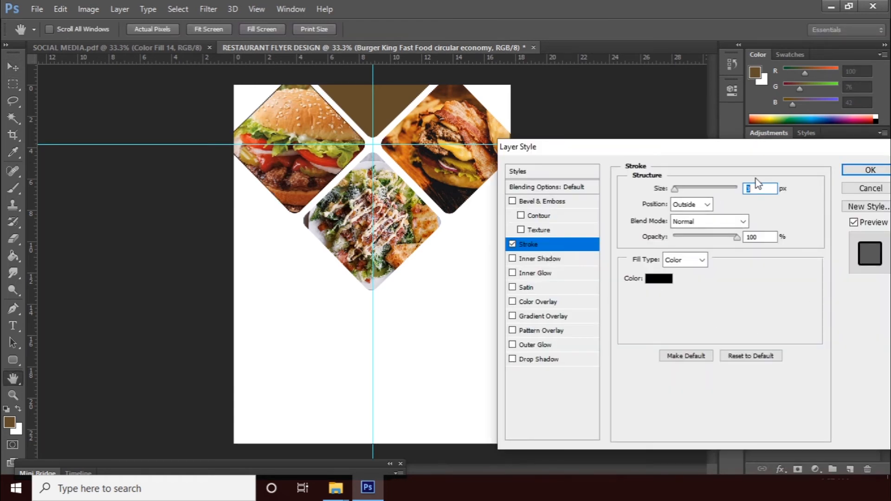
left_click(658, 279)
left_click(362, 108)
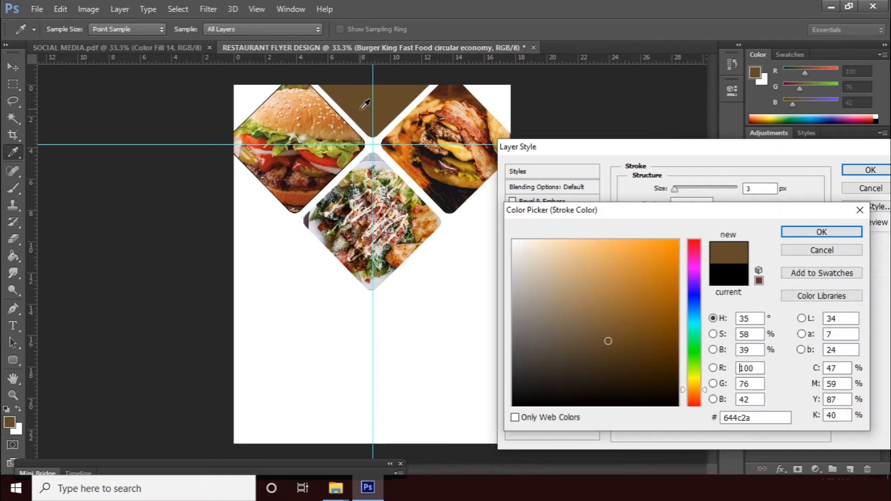
left_click(798, 232)
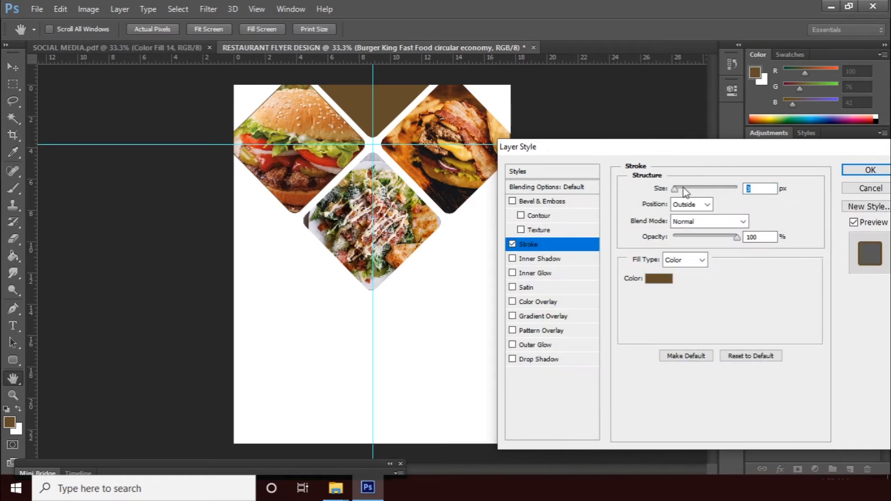
left_click(677, 188)
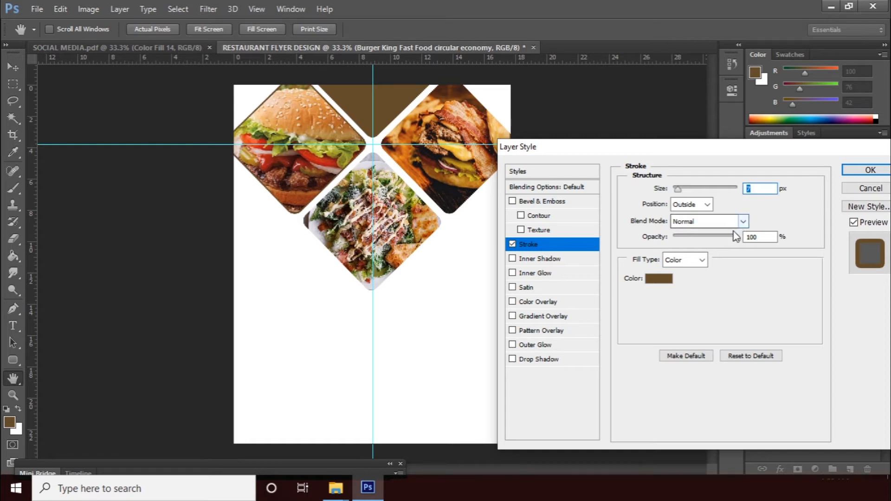
left_click(862, 171)
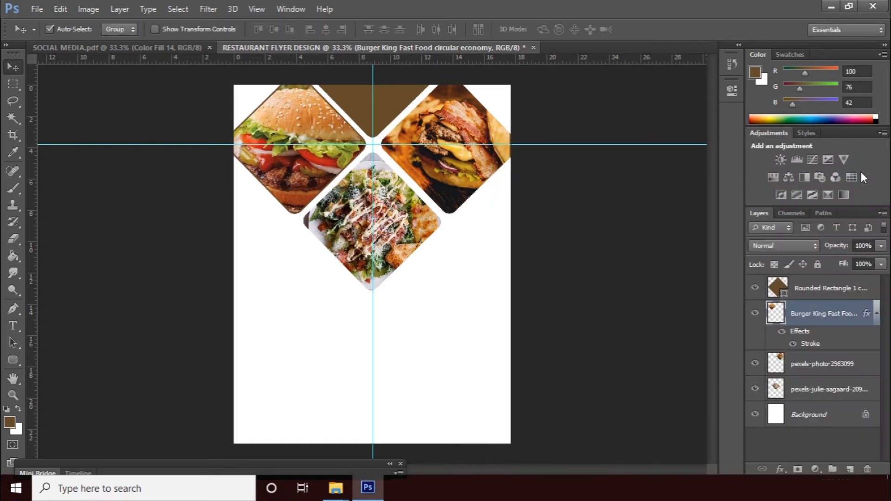
Copy the Burger King layer's stroke style to the pexels-photo-2983099 layer.
right_click(867, 315)
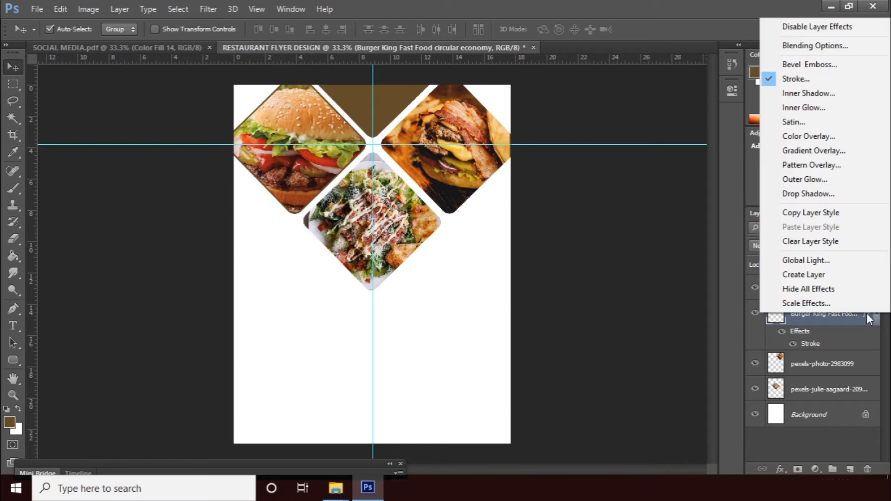
left_click(807, 213)
left_click(841, 364)
right_click(839, 361)
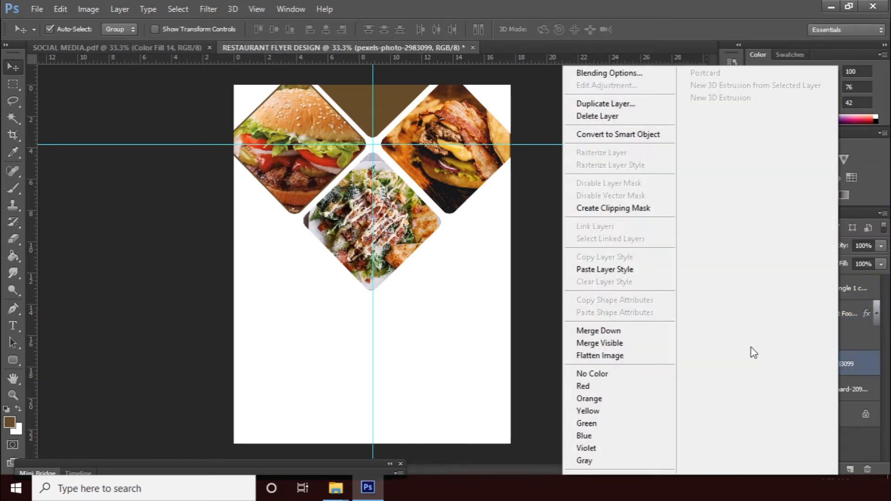
left_click(599, 269)
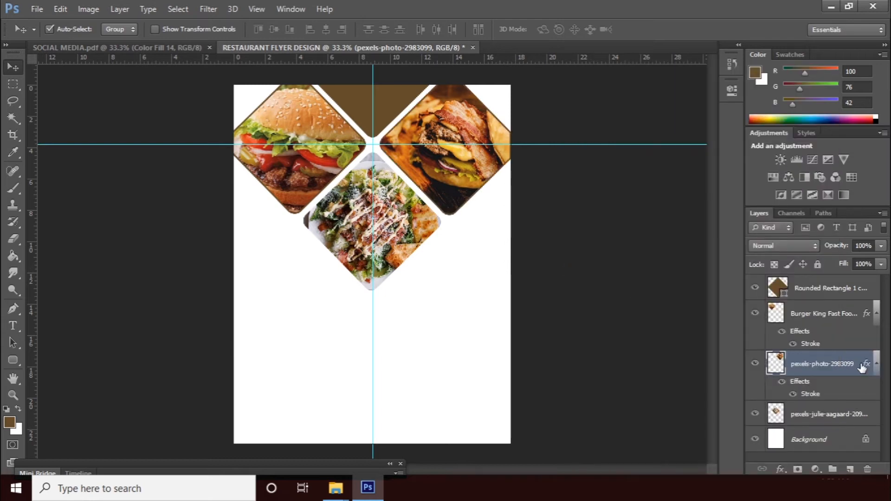
Copy the right diamond's stroke style to the salad photo layer, and deselect all layers.
right_click(865, 366)
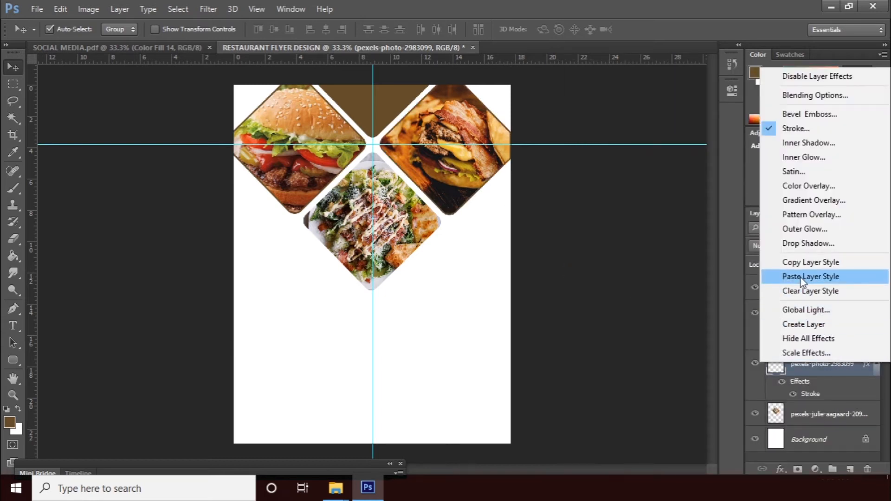
left_click(810, 262)
left_click(840, 416)
right_click(809, 411)
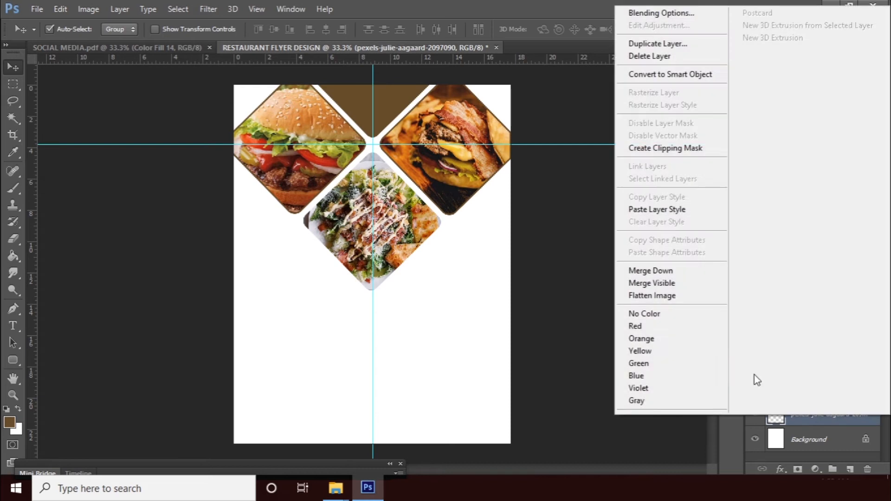
left_click(682, 211)
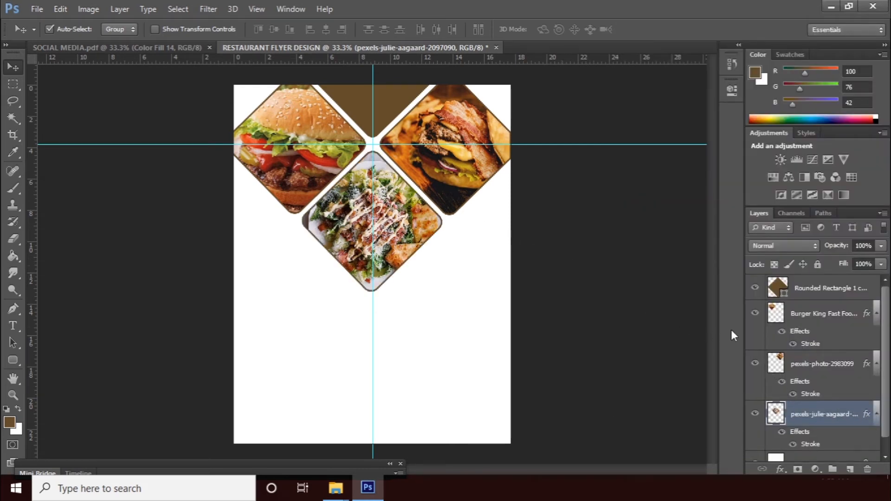
left_click(434, 281)
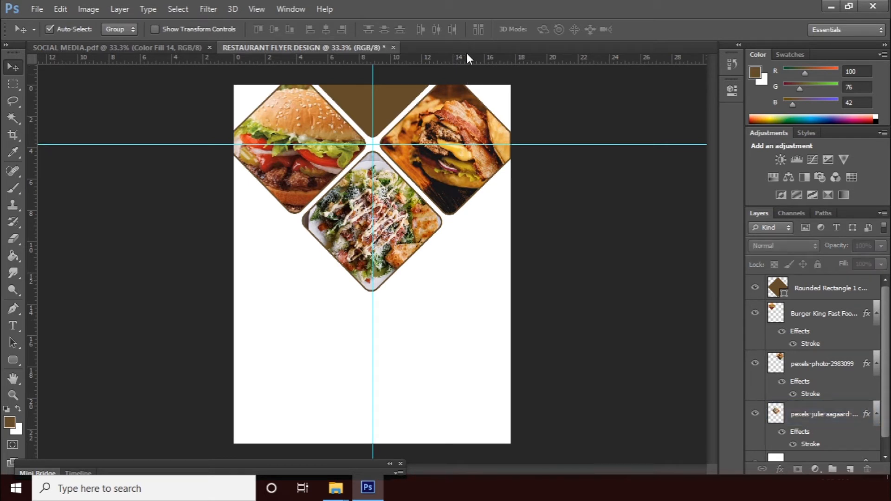
Add horizontal guides at the side diamonds' lower tips, the salad diamond's widest points, its lower part and its bottom tip.
left_click_drag(473, 58, 471, 221)
left_click_drag(409, 57, 386, 214)
left_click_drag(373, 59, 368, 261)
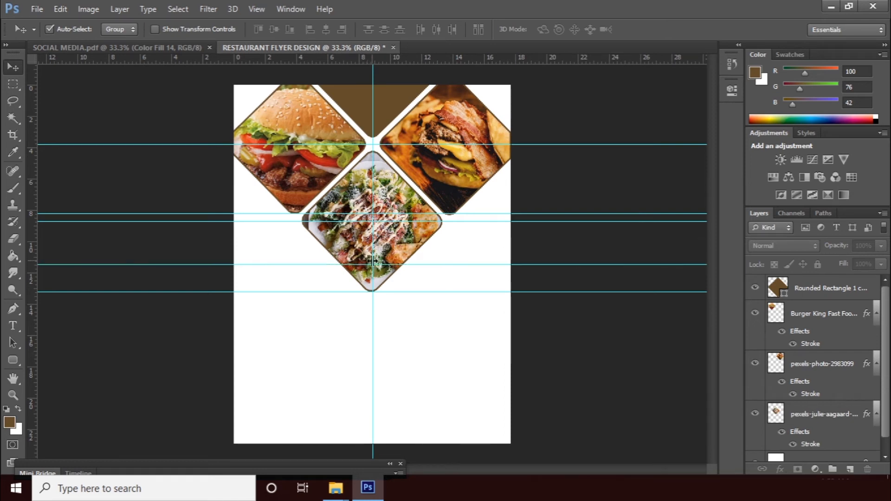
Draw a spacer rectangle between the two lowest guides, copy it up below the left diamond, and add a guide at the copy's upper edge.
left_click(14, 312)
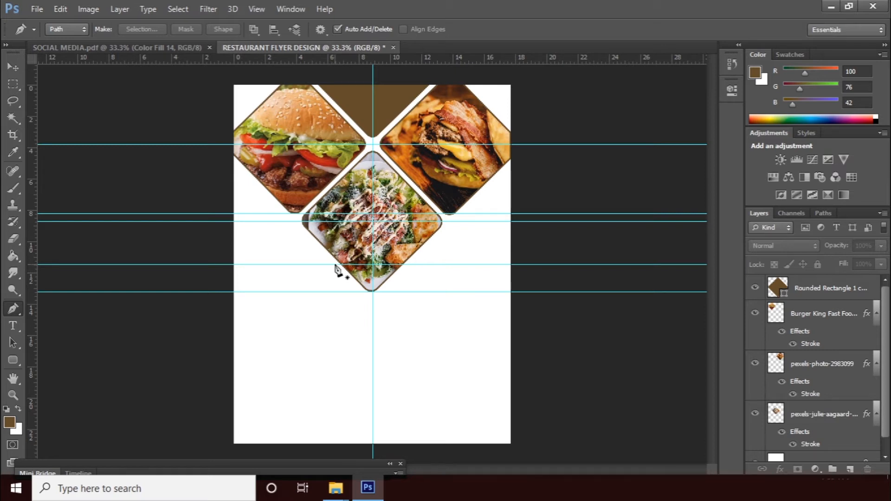
left_click_drag(16, 357, 73, 358)
mouse_move(246, 292)
left_mouse_down()
mouse_move(258, 259)
mouse_move(251, 275)
mouse_move(245, 204)
left_mouse_up()
key("v")
left_click_drag(310, 60, 297, 187)
key("Right")
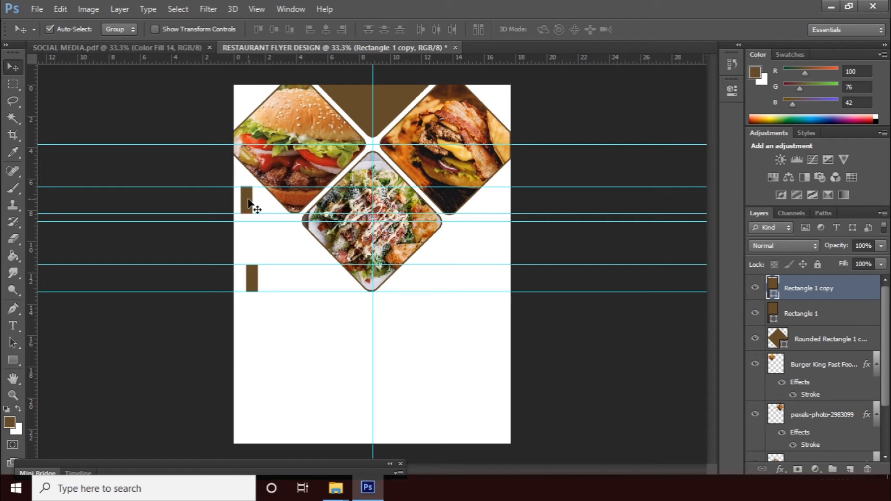
Delete both spacer rectangles and activate the Pen tool.
key("Delete")
key("Delete")
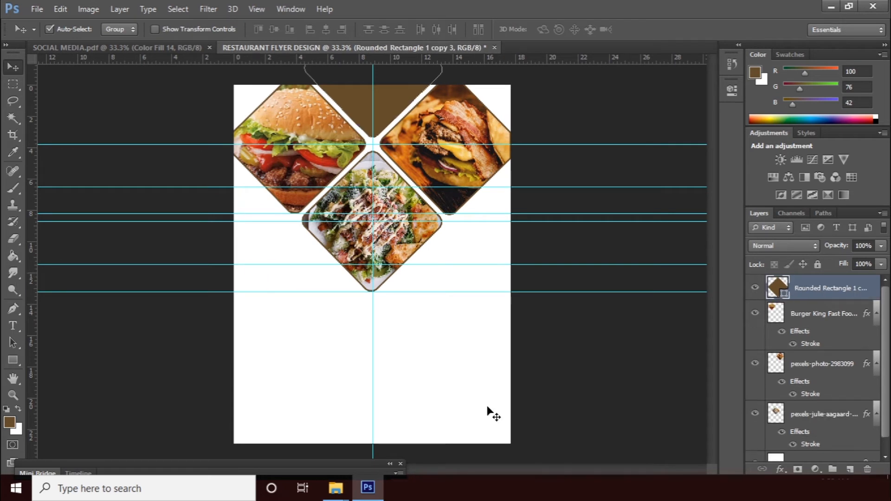
left_click(16, 312)
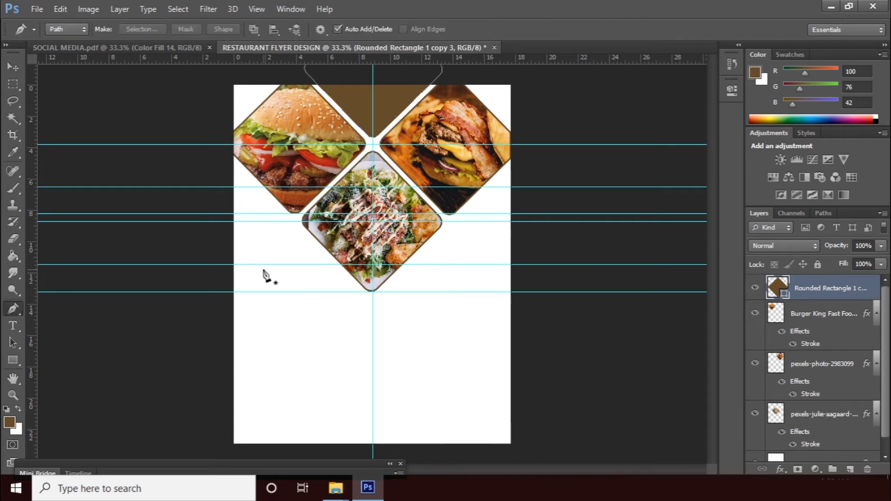
Draw a closed slanted banner shape between the two lowest guides, running from the salad diamond's lower-left edge past the page's left edge.
left_click(362, 292)
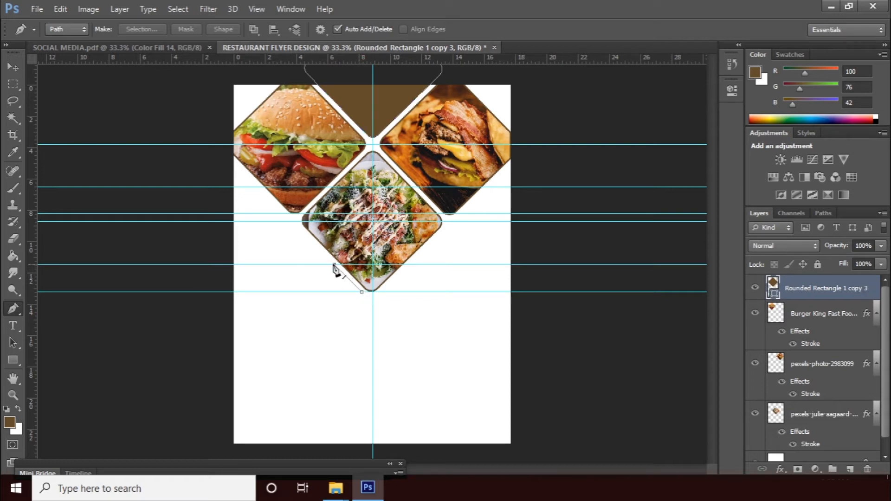
left_click(219, 264)
left_click(219, 292)
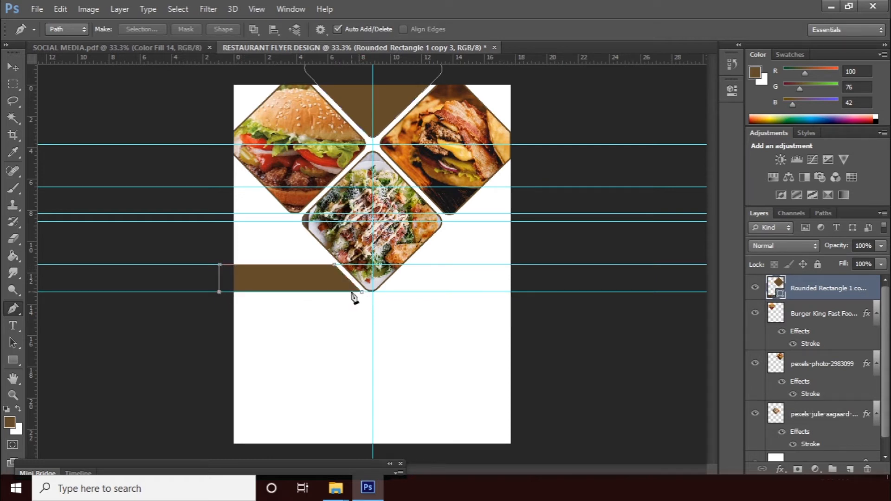
left_click(361, 292)
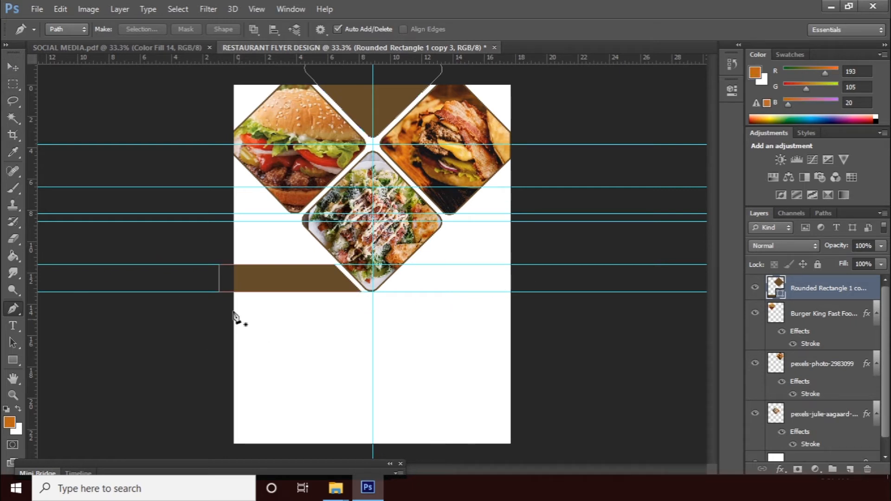
Recolor the banner and top diamond shape with an orange sampled from the right burger photo.
left_click(13, 360)
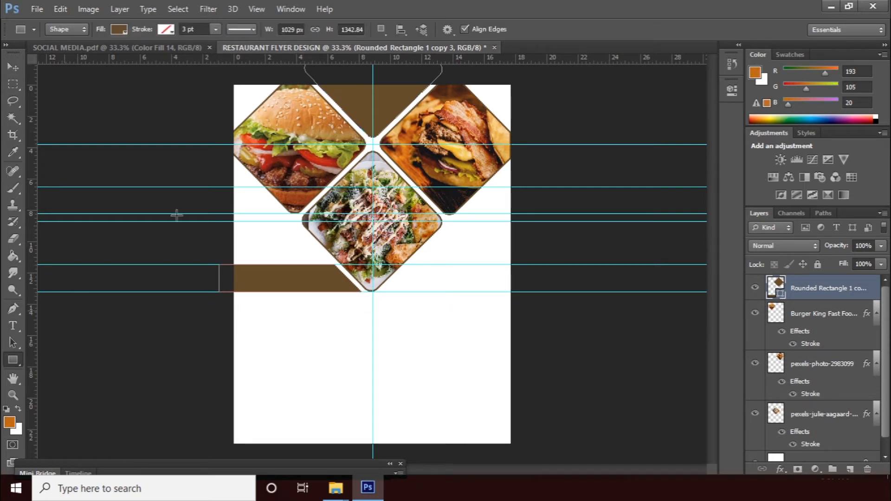
left_click(119, 31)
left_click(181, 56)
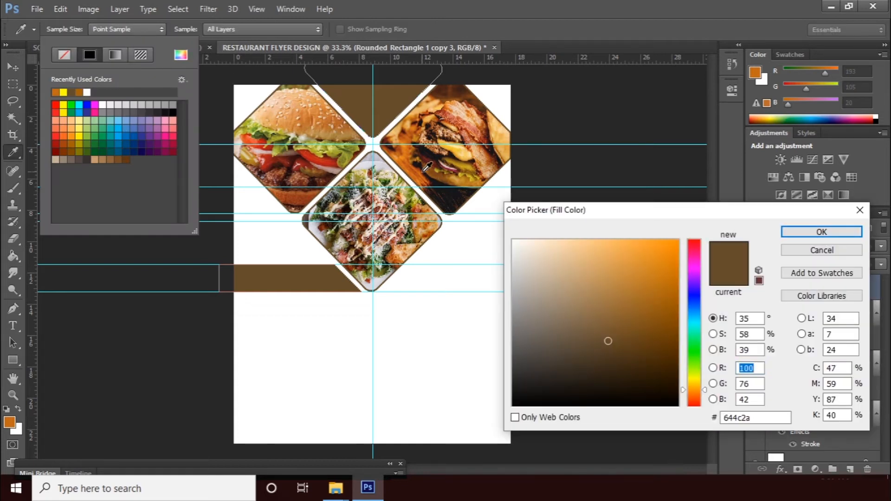
left_click(408, 168)
left_click(792, 231)
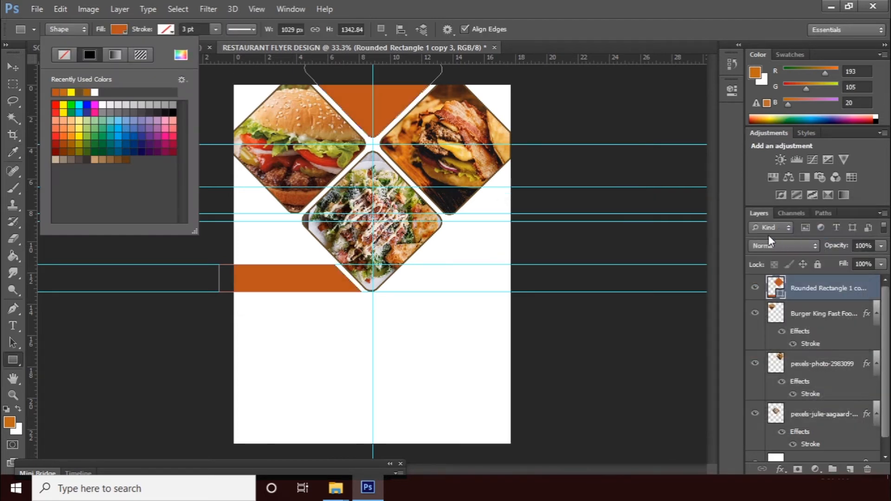
left_click(18, 69)
left_click(13, 65)
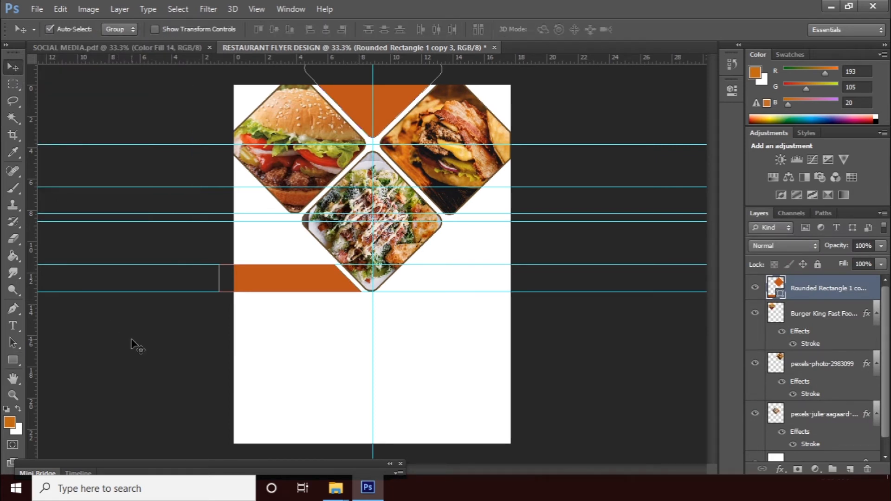
Add a new layer and trace a closed slanted path between the guides below the left diamond's lower-left edge, extending past the page edge.
key("ctrl+shift+alt+n")
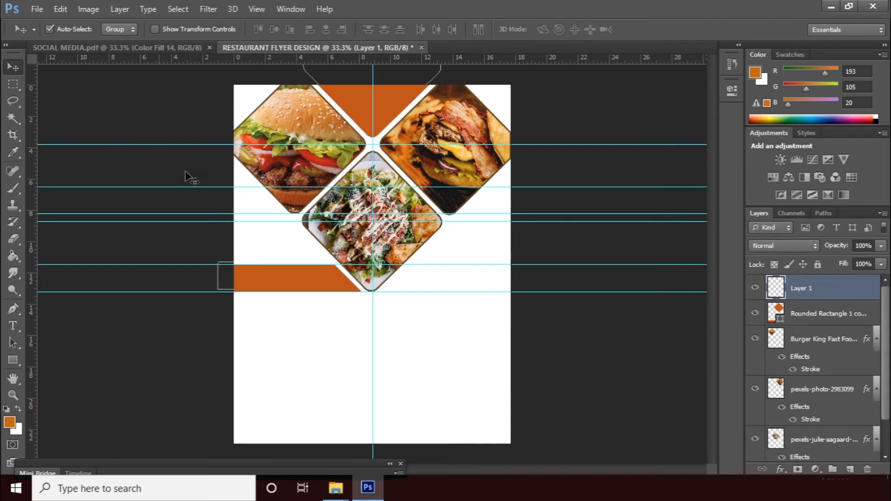
left_click(12, 309)
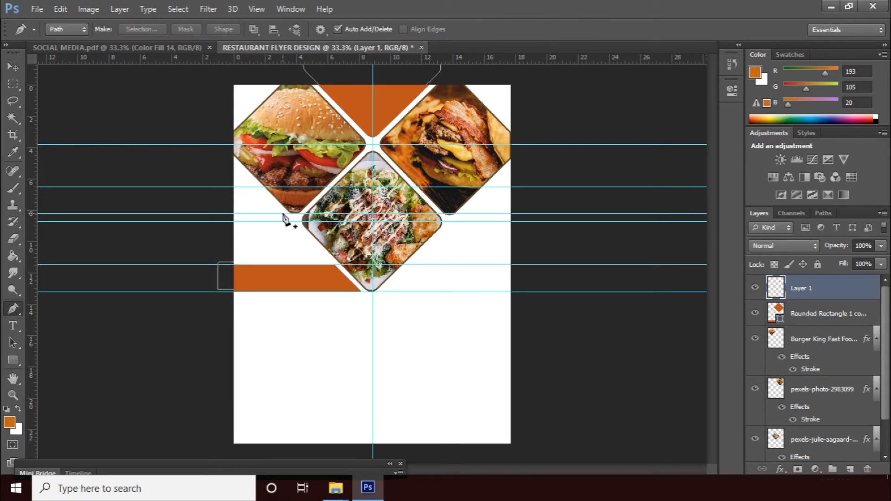
left_click(283, 213)
left_click(260, 187)
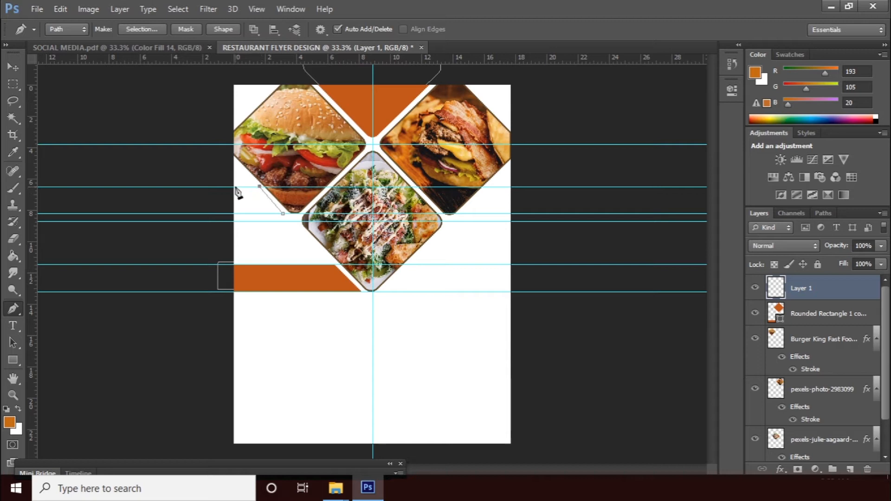
left_click(225, 187)
left_click(225, 214)
left_click(283, 213)
Turn the slanted path into a selection and fill it with the foreground color using the Paint Bucket.
right_click(244, 202)
left_click(296, 237)
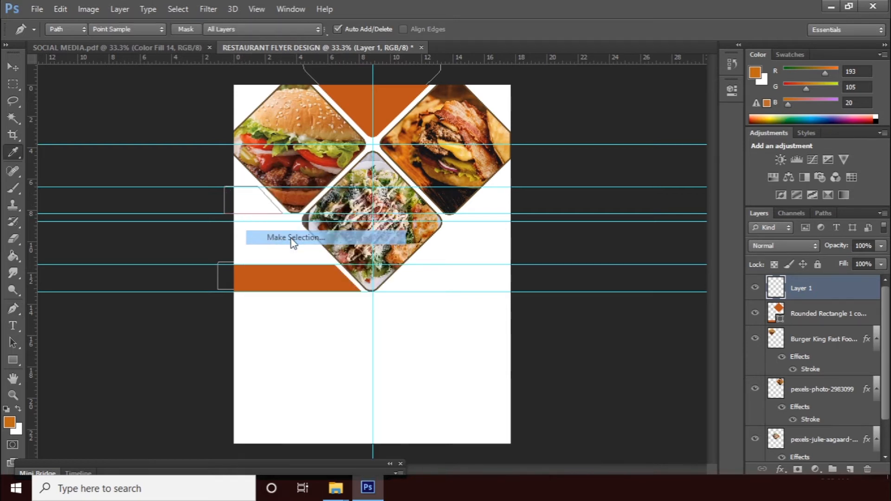
left_click(514, 139)
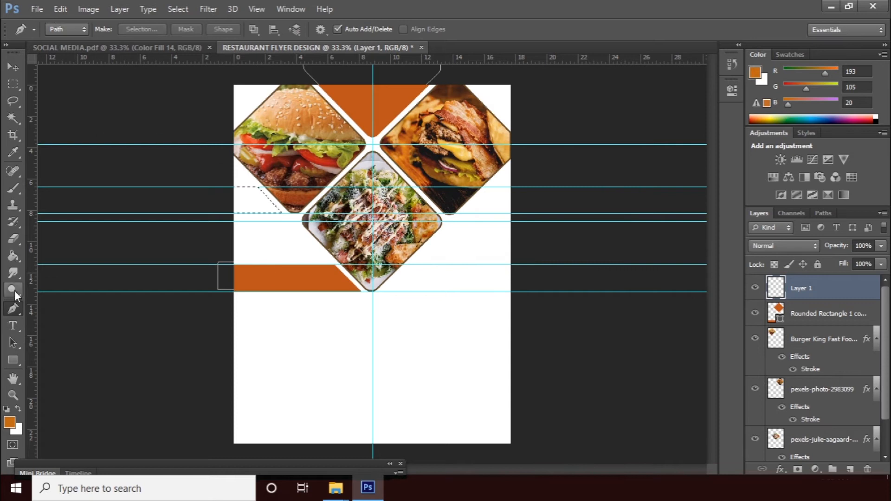
left_click(13, 256)
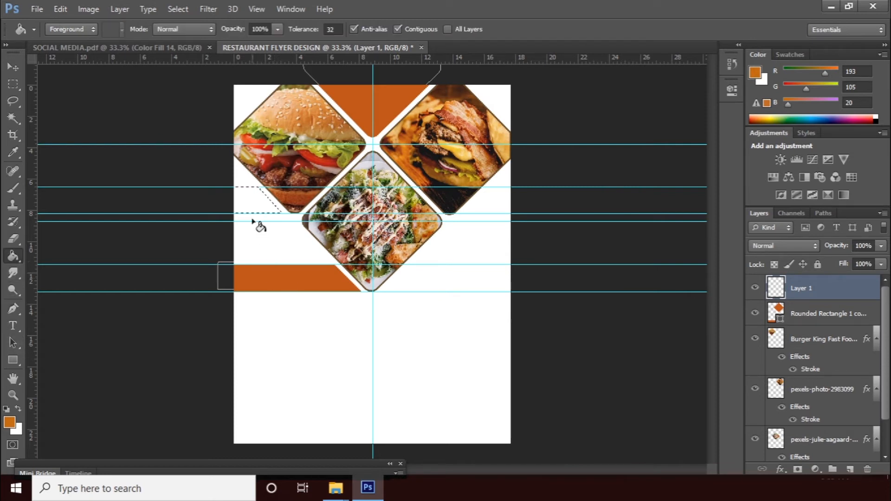
left_click(258, 206)
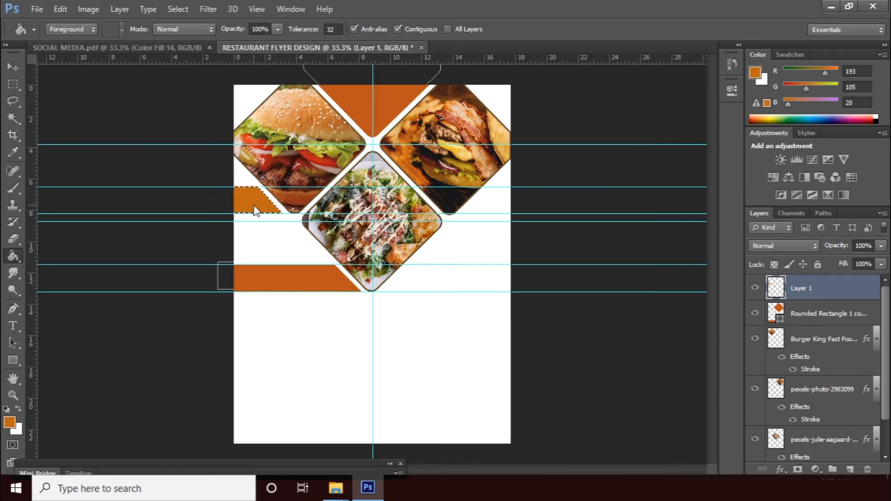
Set the foreground color to the lower banner's orange (bb531b), refill the upper banner with it, and deselect.
left_click(10, 421)
left_click(294, 267)
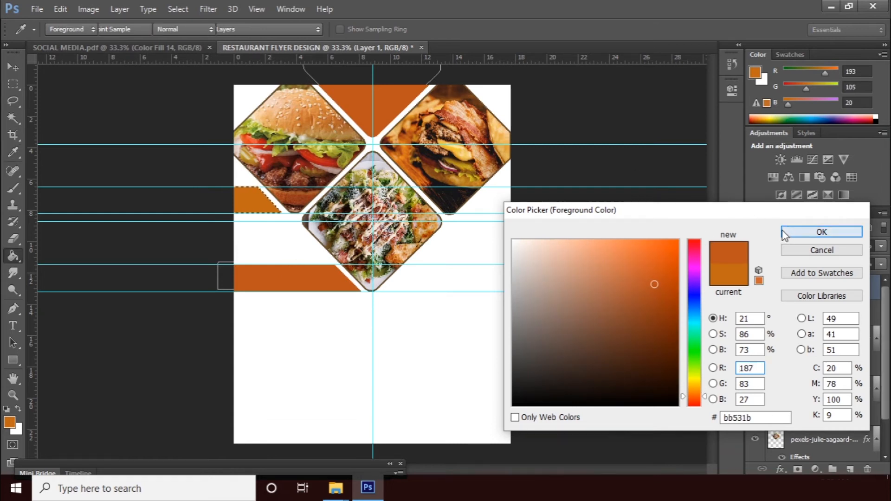
left_click(789, 234)
key("ctrl+d")
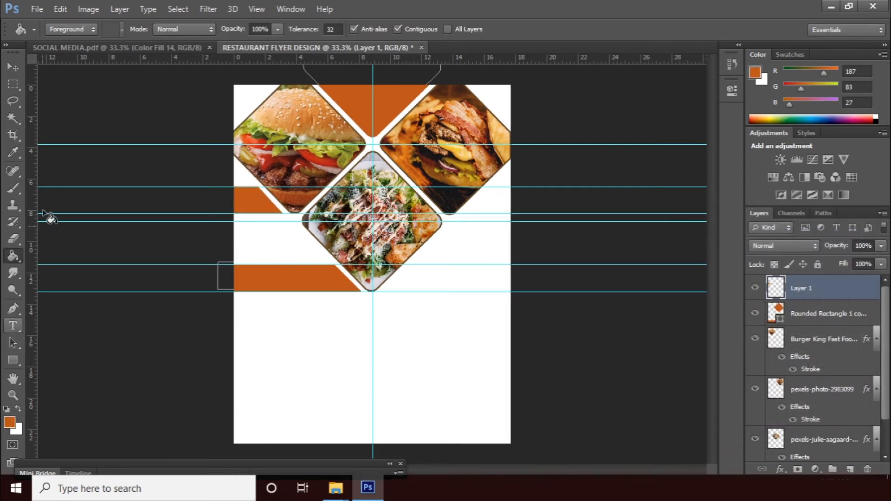
Draw an orange rectangle about 1353 by 528 px across the foot of the page and move it partly below the page edge.
left_click(13, 66)
key("u")
left_click_drag(222, 332, 516, 447)
left_click(11, 68)
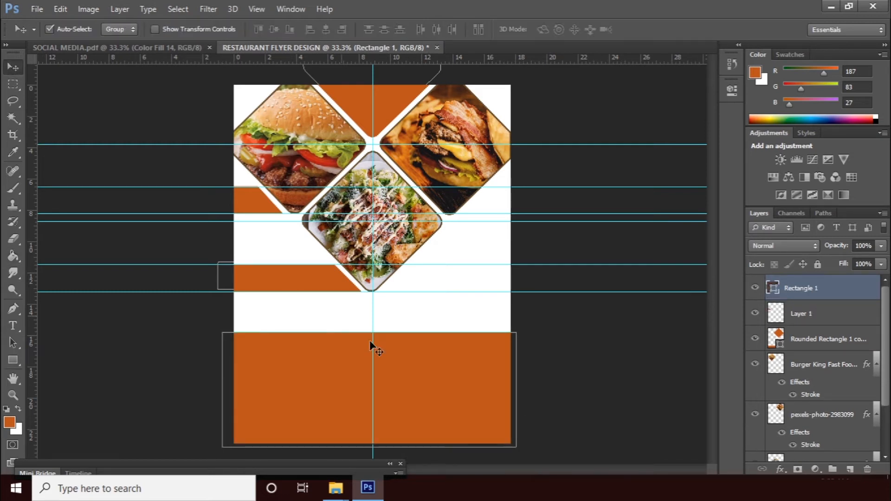
left_click_drag(428, 360, 430, 392)
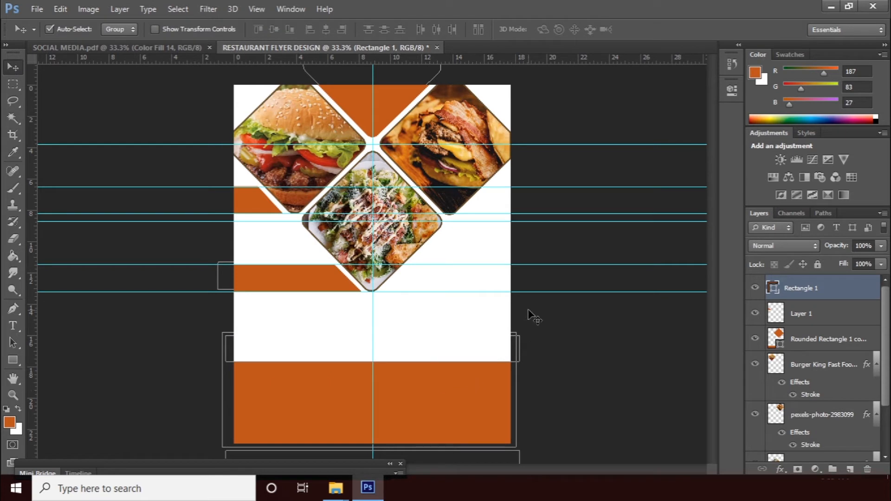
Add a new layer and draw a rectangle about 1251 by 246 px just inside the top of the orange footer block.
left_click(13, 358)
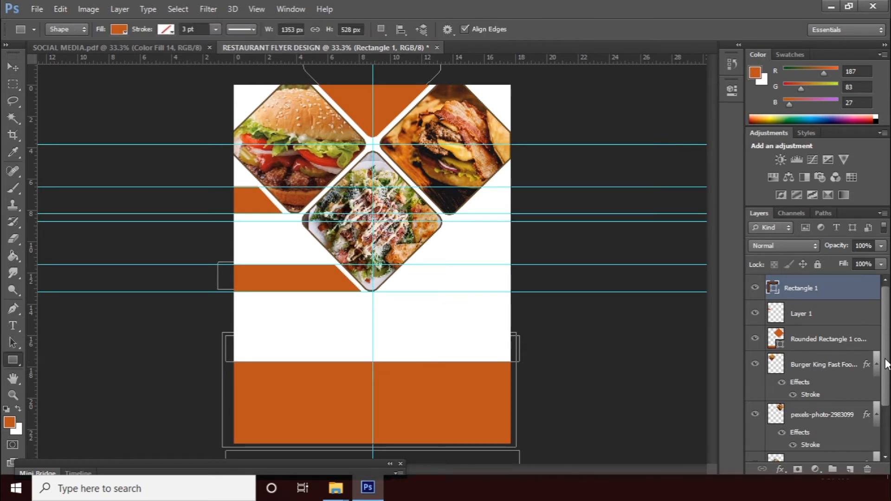
left_click(849, 469)
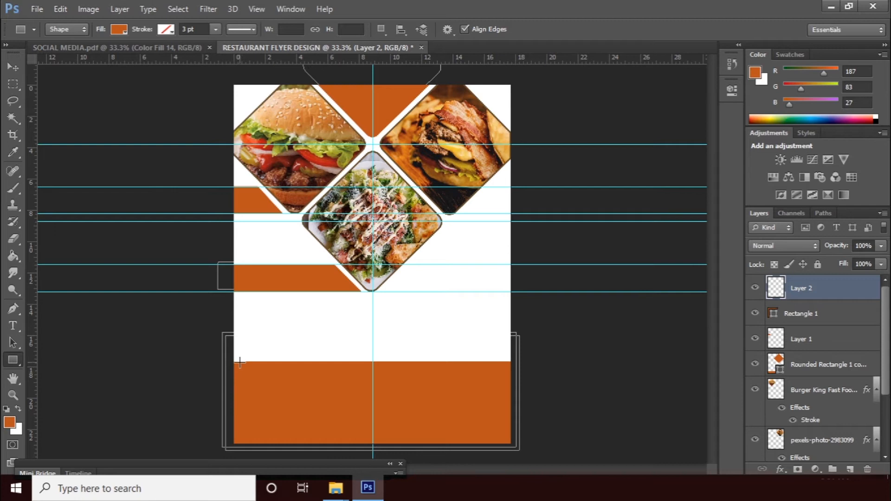
left_click_drag(237, 364, 507, 417)
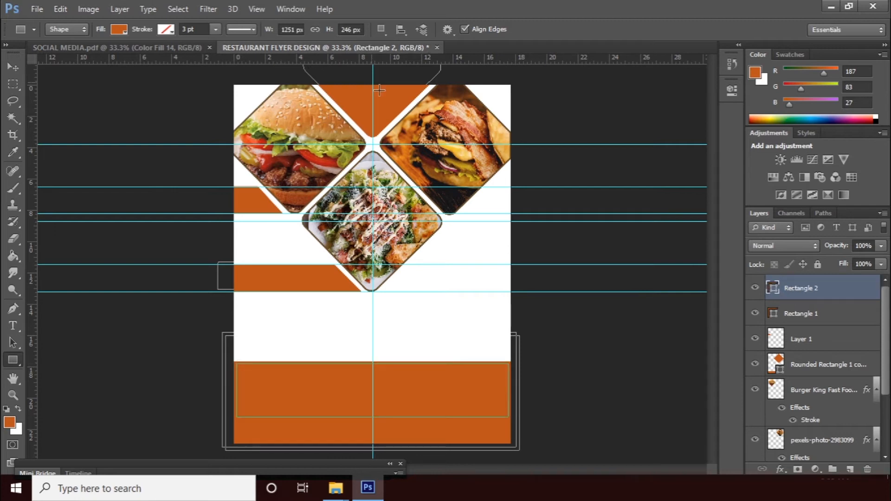
Fill the inner footer rectangle with dark maroon 3e1512 sampled from a food photo, and deselect the shape.
left_click(121, 30)
left_click(87, 93)
left_click(181, 55)
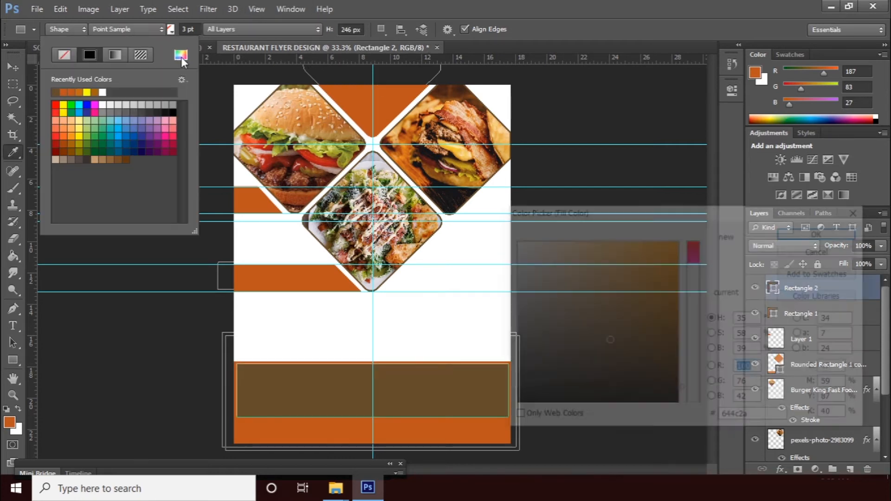
left_click(315, 183)
left_click(494, 154)
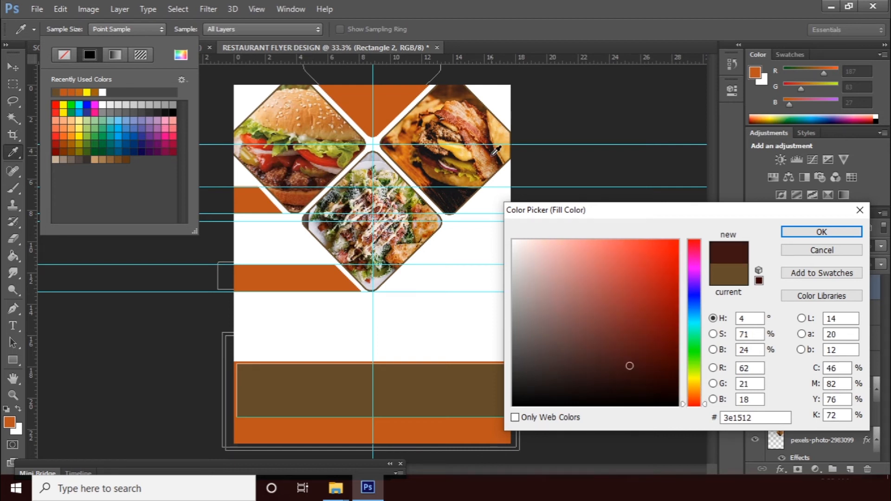
left_click(835, 232)
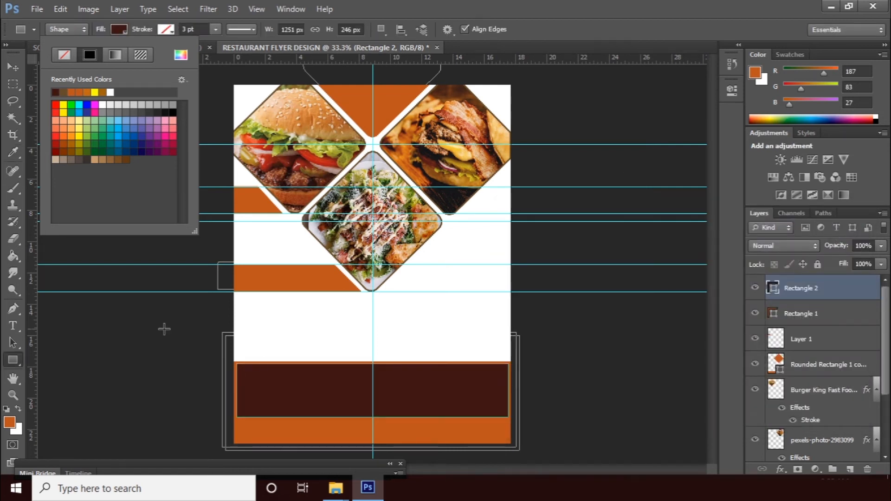
left_click(13, 68)
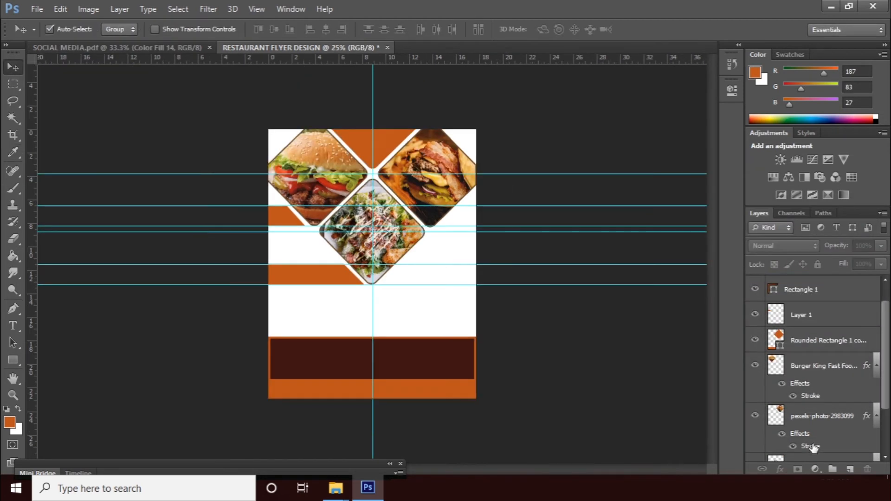
Add a new layer directly above the Background and draw a rectangle about 1303 by 1674 px covering the page.
scroll(875, 405, "down", 2)
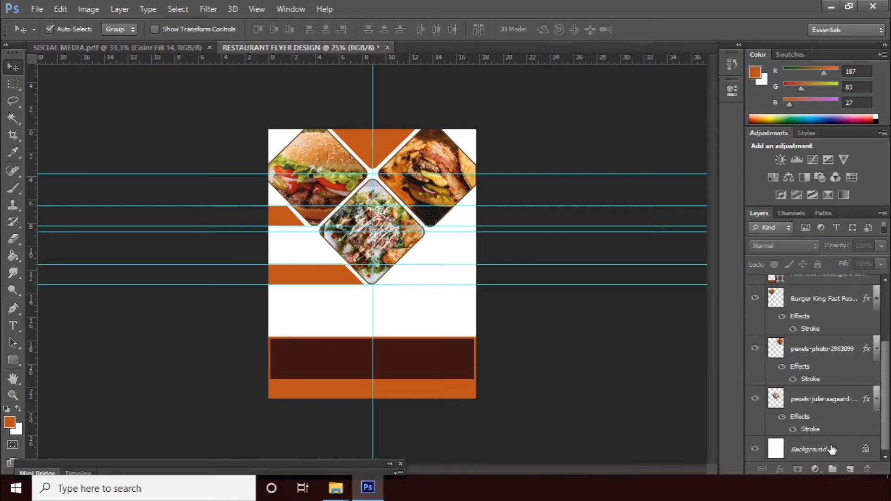
left_click(829, 448)
left_click(850, 469)
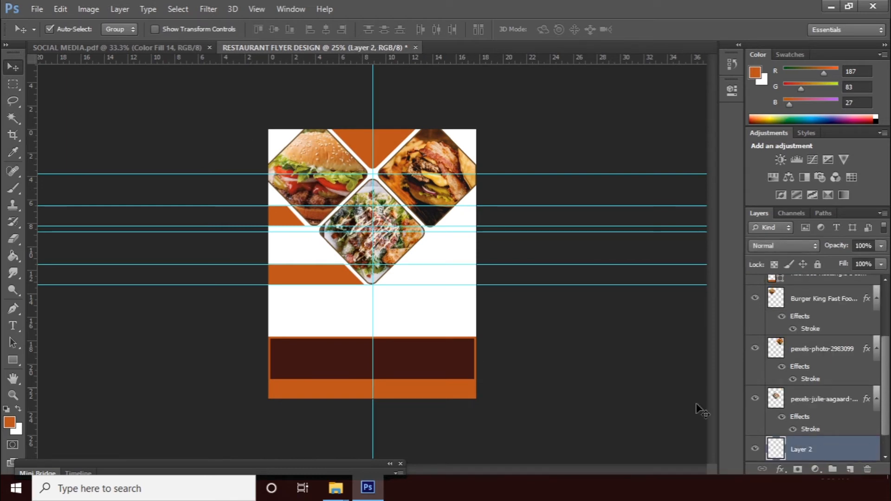
left_click(13, 360)
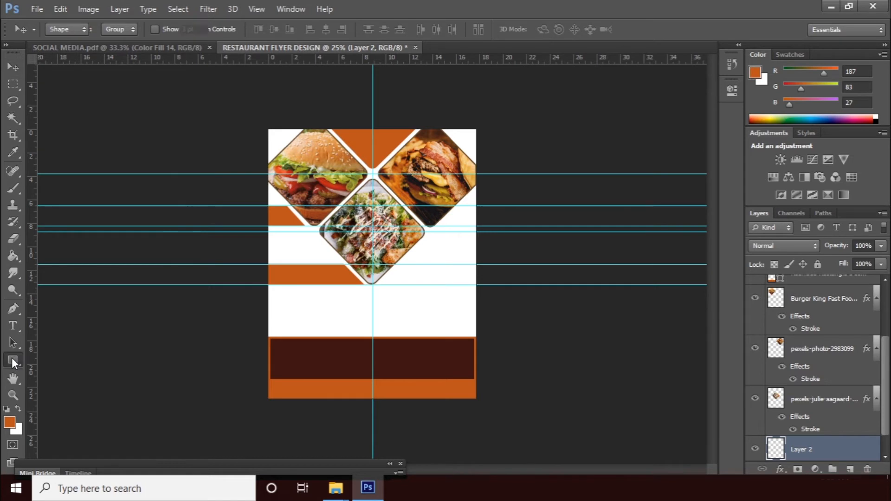
left_click_drag(266, 126, 478, 398)
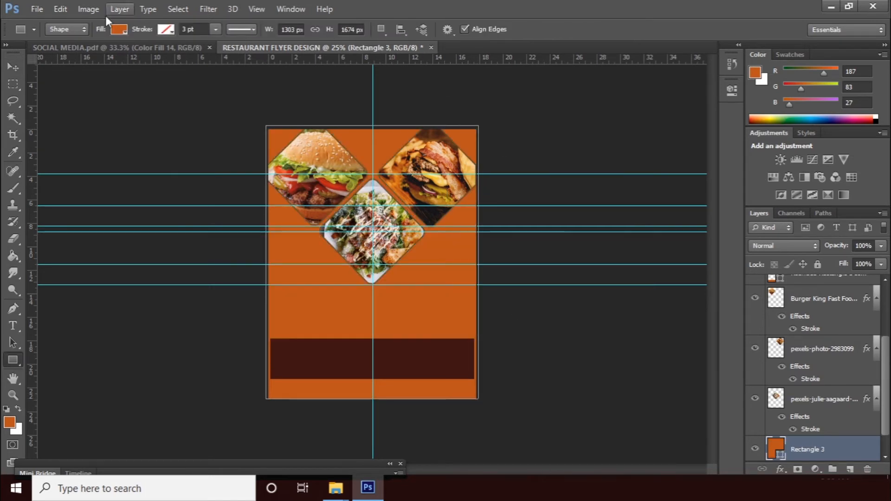
Give the page-sized rectangle a linear orange-to-transparent gradient fill at an angle of -90 degrees.
left_click(119, 29)
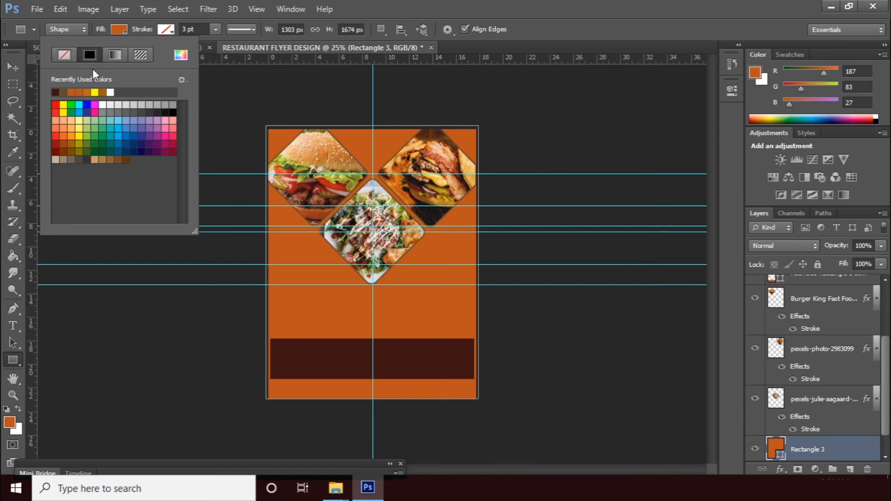
left_click(116, 56)
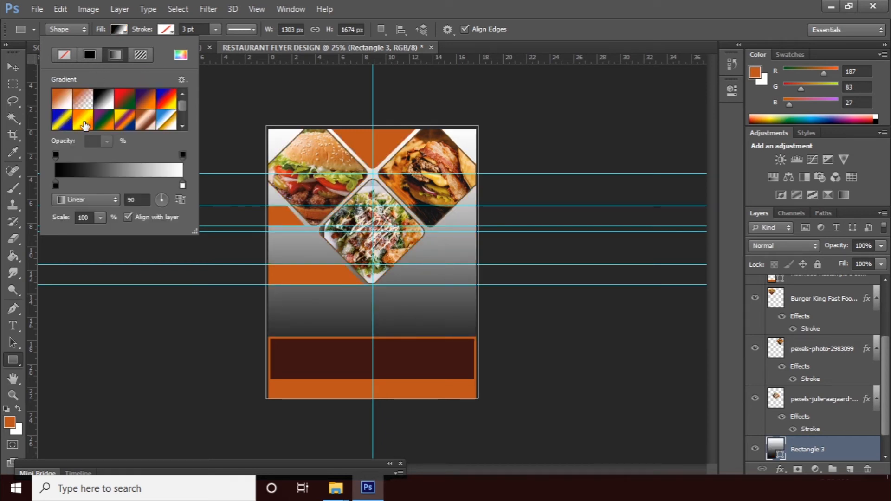
left_click(84, 103)
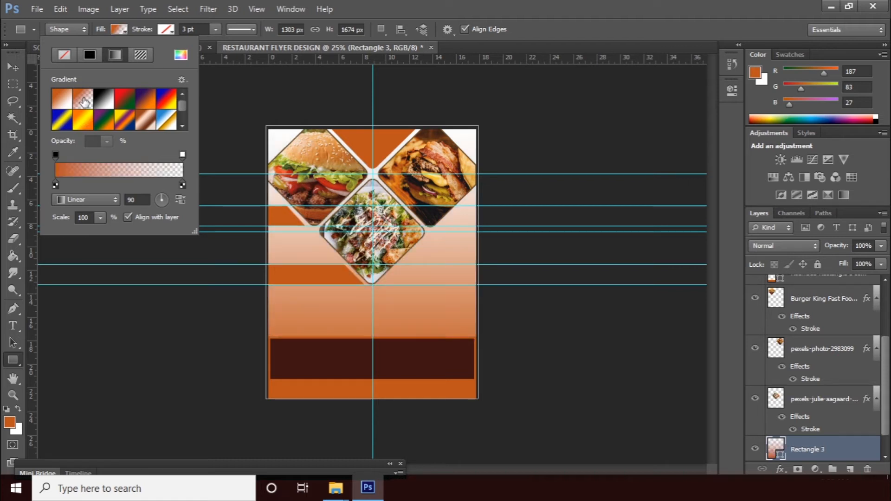
left_click(163, 207)
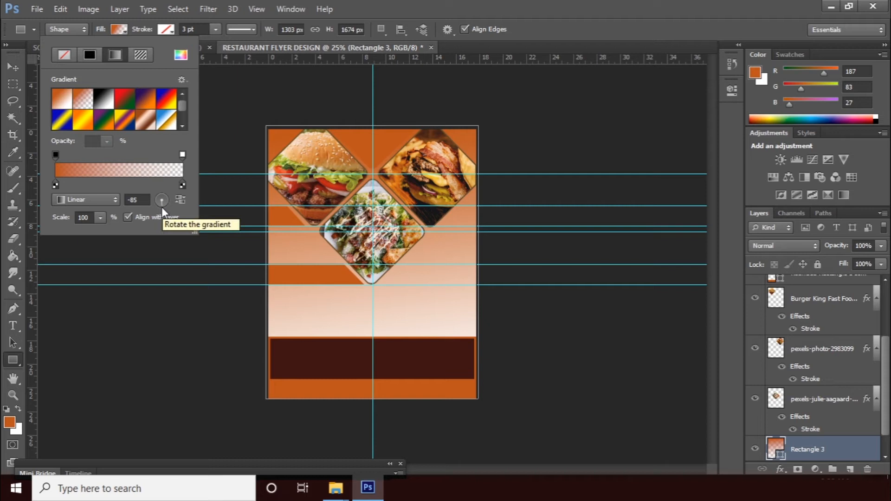
left_click(162, 210)
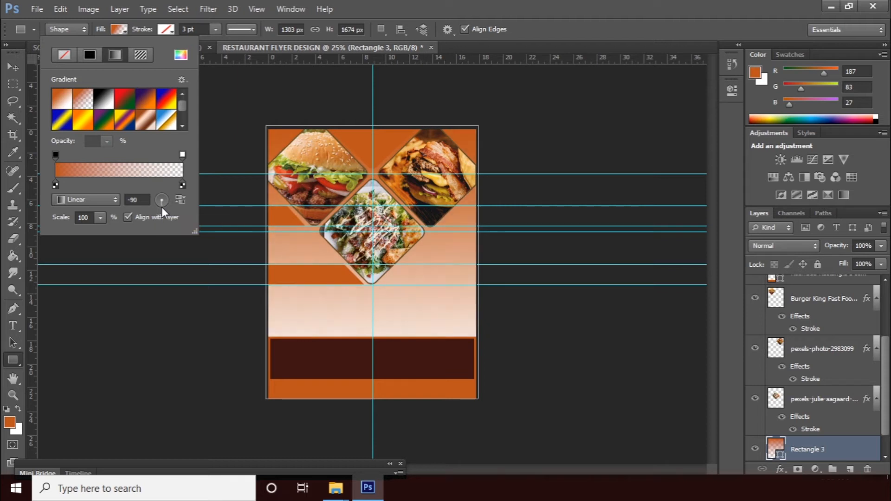
Lower the opacity of the gradient's orange stop and move its transparent stop inward to shorten the fade on the page-sized rectangle.
left_click(182, 156)
left_click(56, 156)
left_click(109, 145)
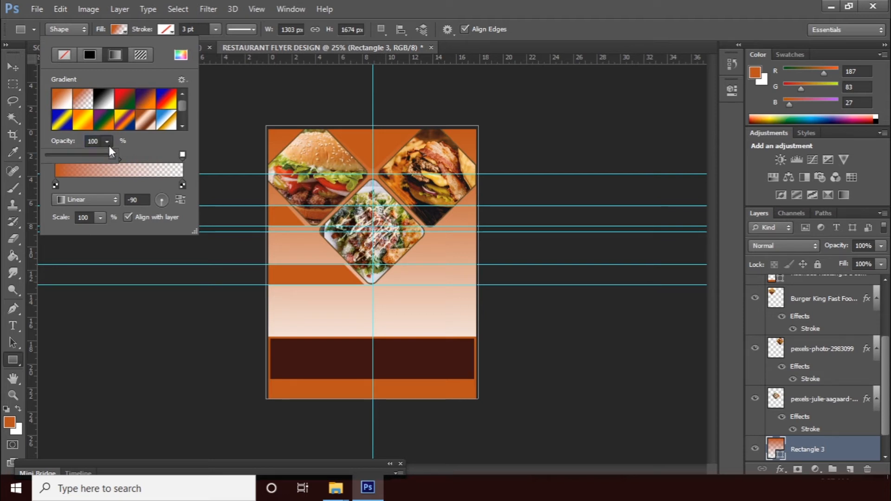
left_click_drag(90, 160, 60, 154)
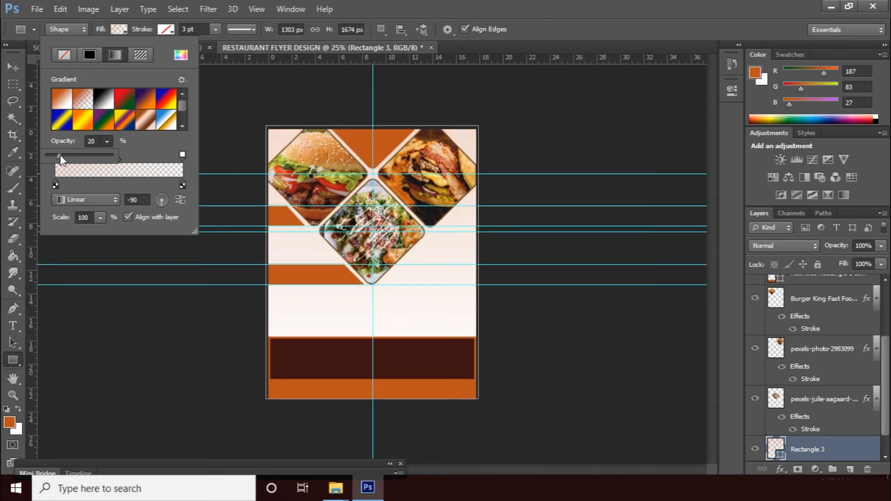
left_click_drag(60, 154, 71, 155)
left_click(181, 155)
left_click_drag(180, 155, 111, 157)
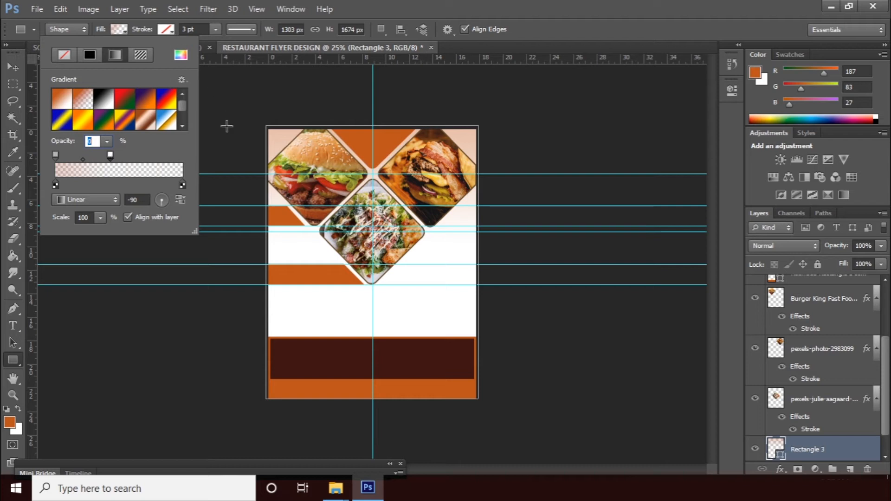
left_click(14, 69)
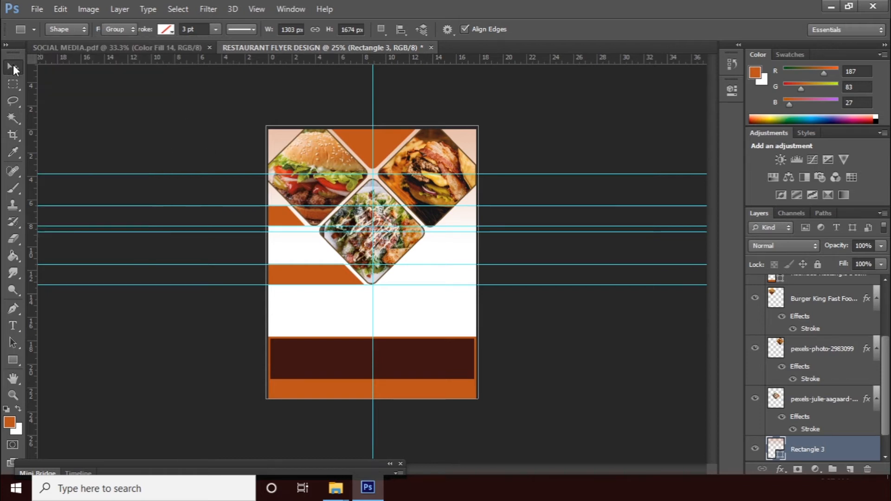
left_click(14, 68)
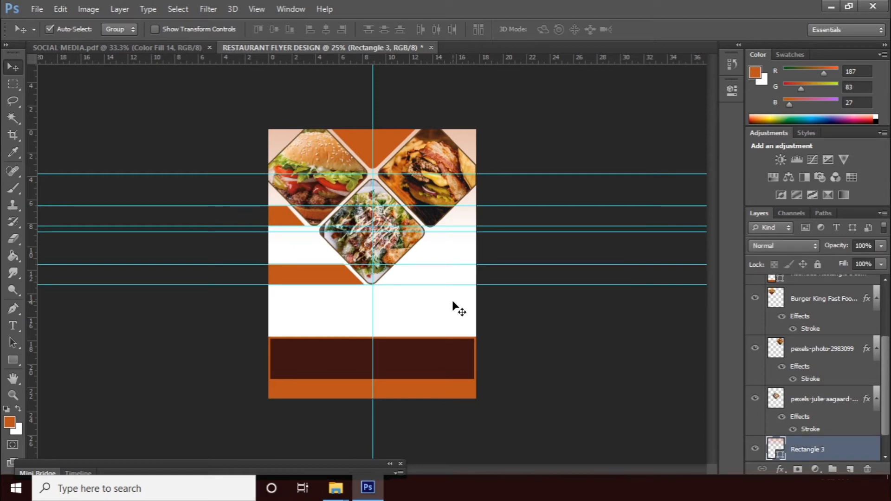
Shrink the gradient rectangle to 77.42% height so it ends at the footer's top edge, and deselect it.
key("ctrl+t")
left_click_drag(403, 399, 402, 333)
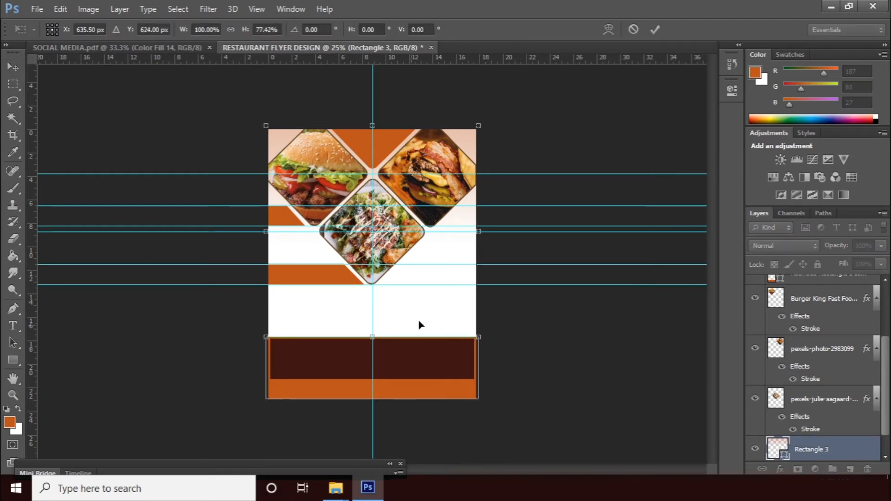
key("Return")
left_click(579, 315)
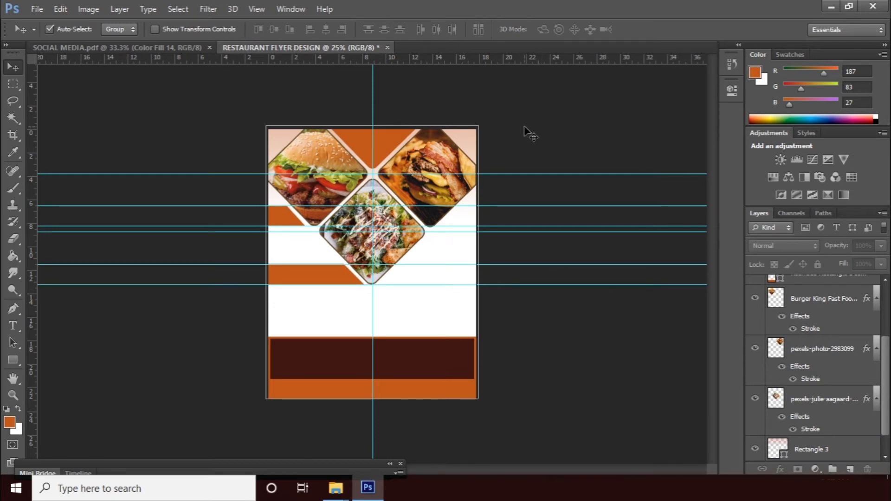
Create a wide text box in the white area below the diamond photos and enter "TASTY RESTAURANT".
key("ctrl+plus")
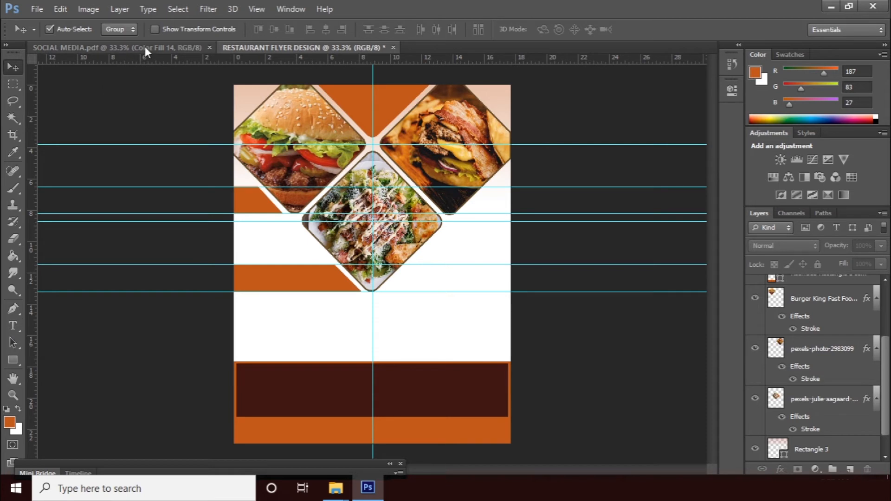
left_click(12, 326)
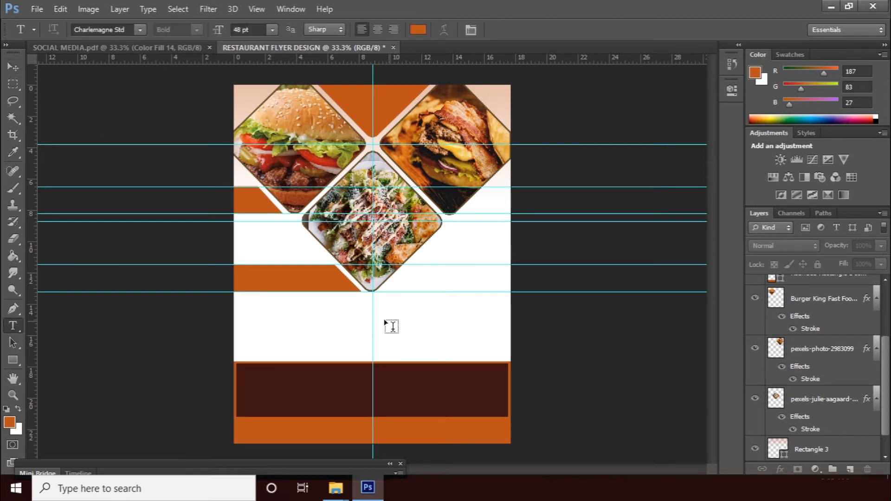
left_click_drag(258, 301, 497, 322)
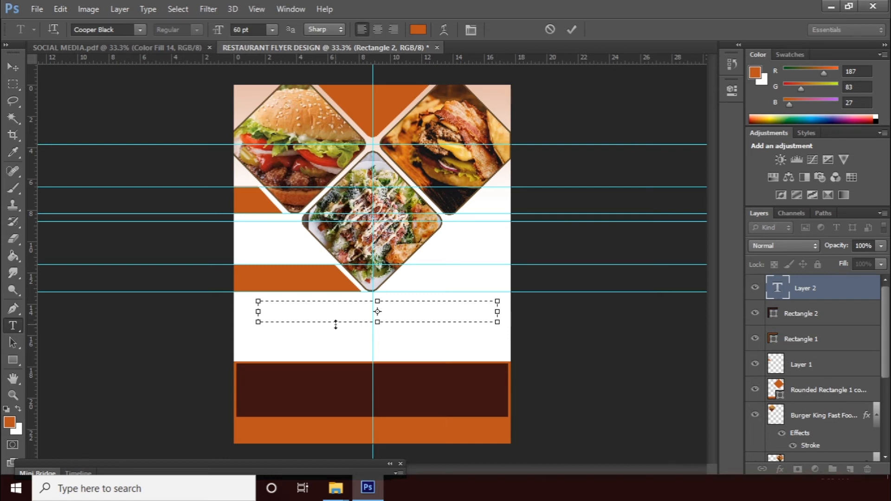
type("TASTY")
type("RESTAURANT")
Set the whole "TASTY RESTAURANT" title to a font size of 83 pt.
key("ctrl+a")
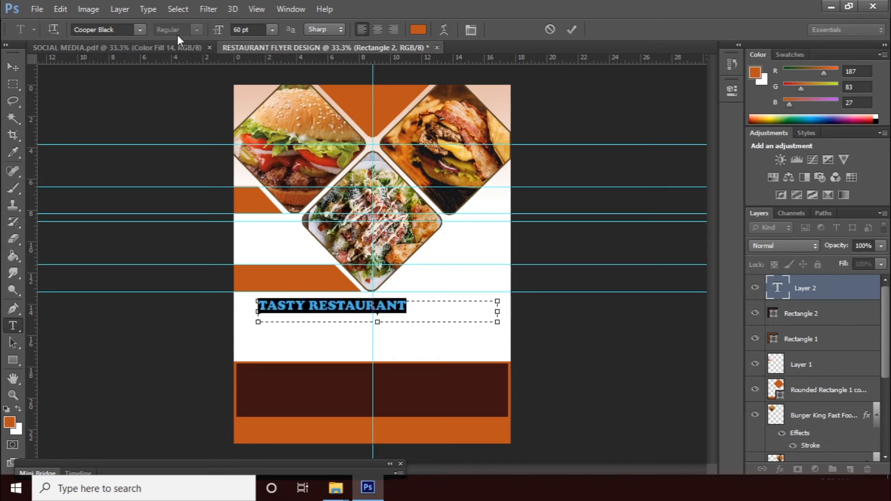
left_click(119, 30)
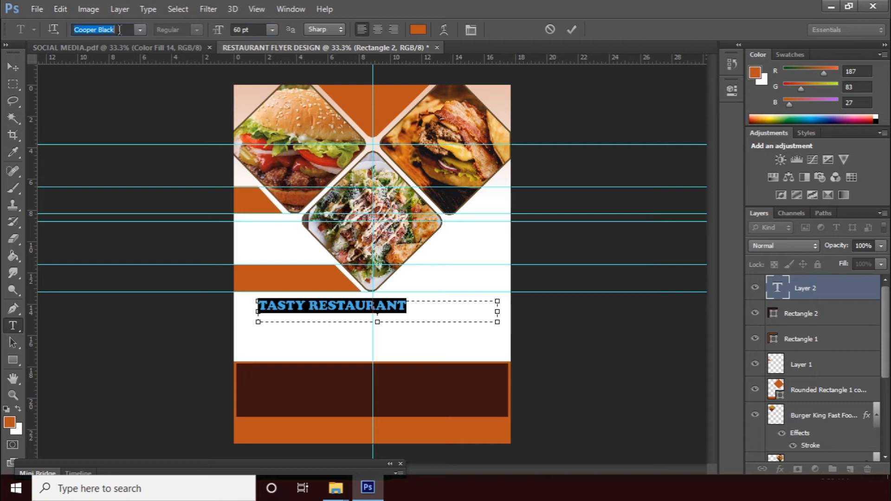
left_click(253, 29)
type("83")
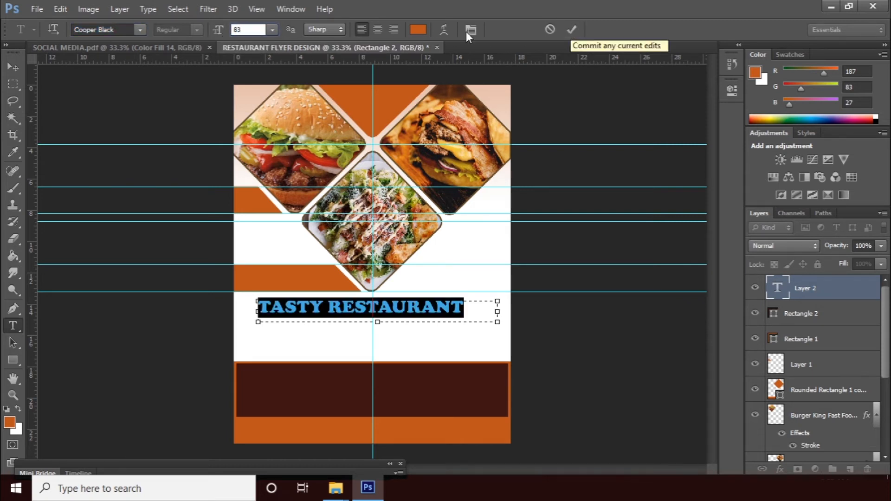
Color the title maroon 3e1512 sampled from the footer and shift it so it is centered on the flyer.
left_click(419, 30)
left_click(416, 401)
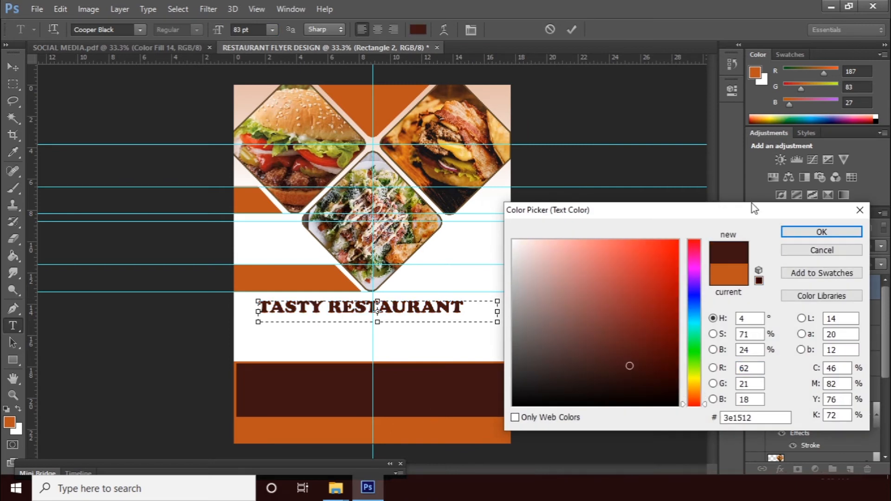
left_click(789, 231)
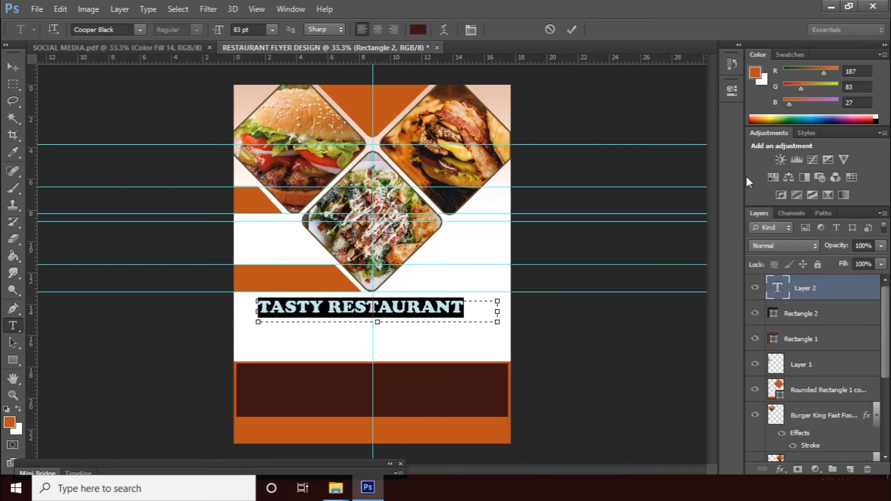
left_click(577, 28)
left_click(11, 67)
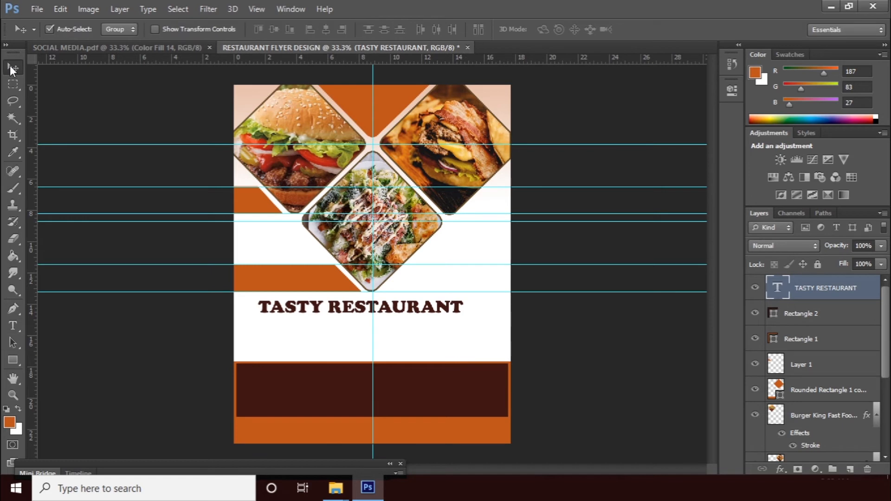
left_click_drag(455, 312, 443, 312)
Add a separate text line reading "FLYER TEMPLATE" beneath the restaurant title.
left_click(13, 326)
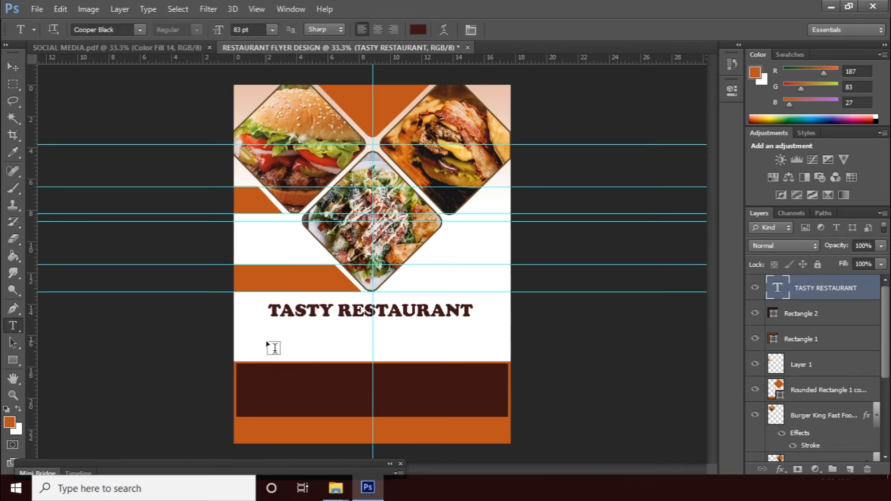
left_click(264, 352)
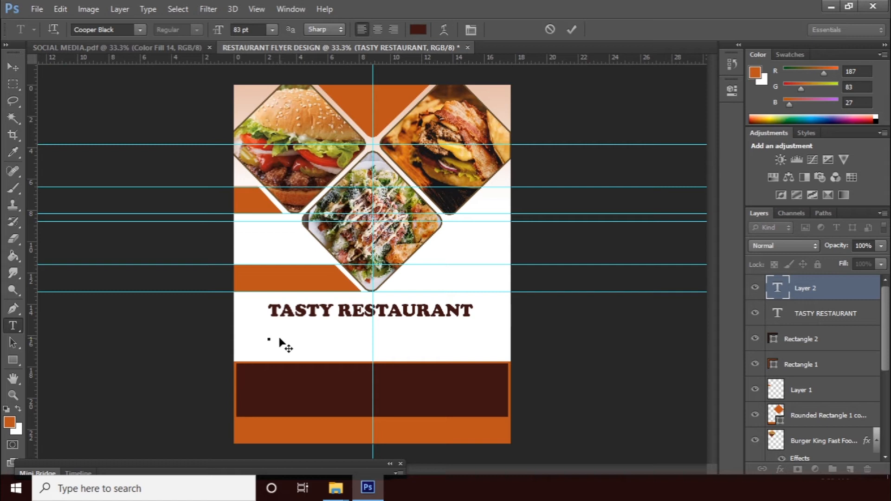
type("FLYER")
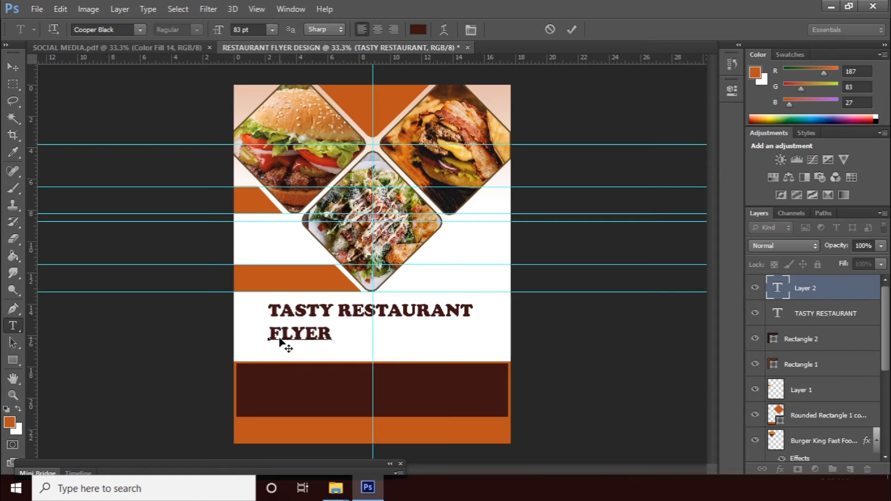
type(" TEMPLA")
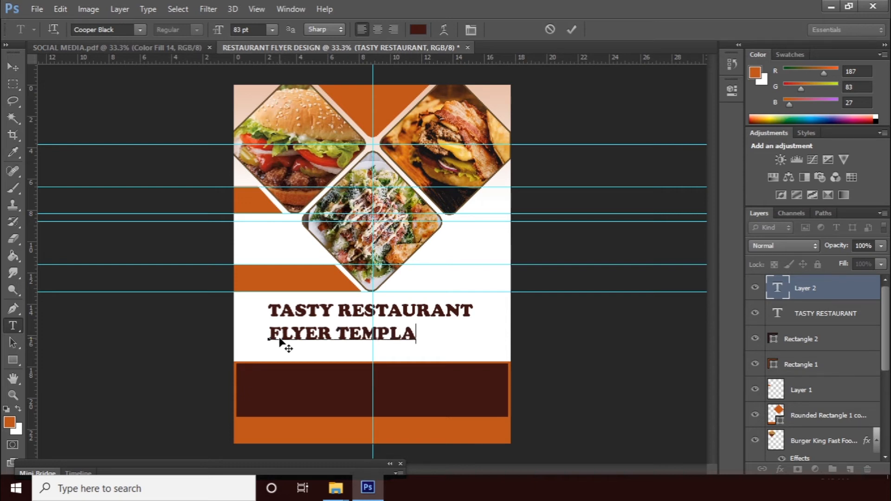
type("TE")
Change the font of the "FLYER TEMPLATE" line to Consolas.
left_click_drag(441, 334, 229, 333)
left_click(118, 28)
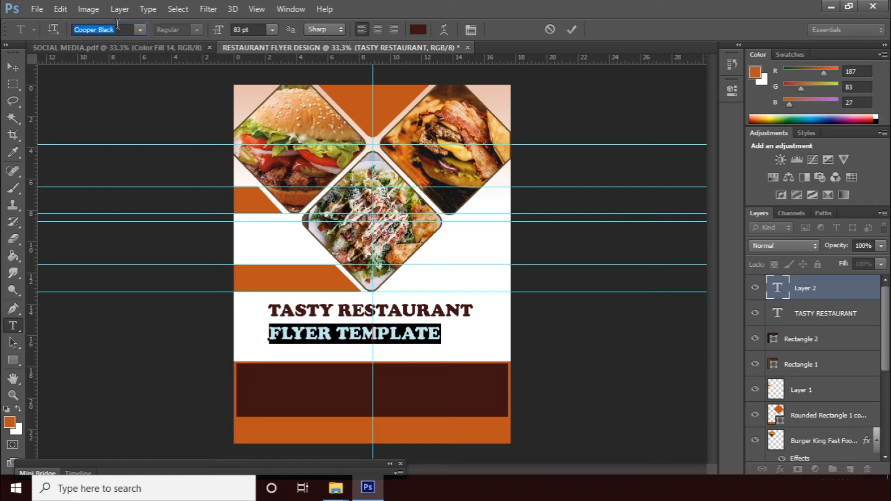
key("Up")
key("Up")
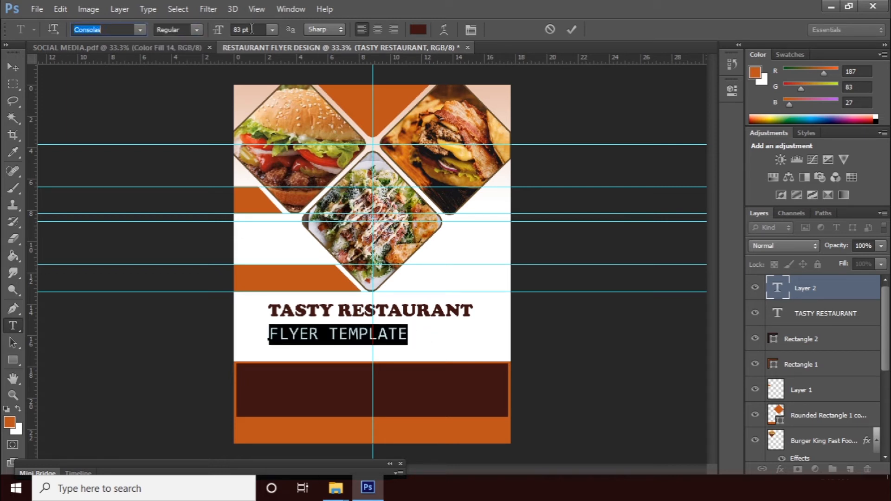
Reduce the "FLYER TEMPLATE" line to 63 pt and move it close beneath the center of the restaurant title.
left_click(247, 29)
key("Down")
key("Down")
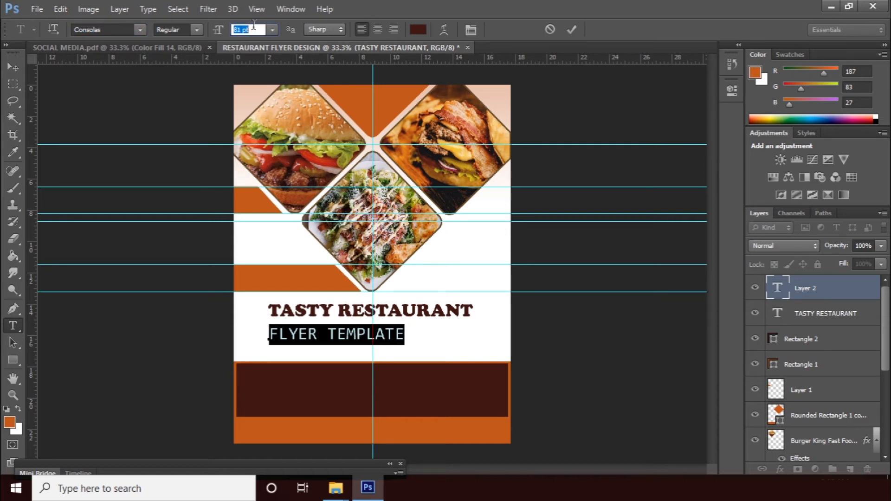
key("Down")
key("Down")
key("Down")
key("Down")
key("Down")
key("Down")
key("Down")
key("Down")
key("Down")
key("Down")
key("Down")
key("Down")
key("Down")
key("Down")
key("Down")
key("Down")
key("Down")
key("Down")
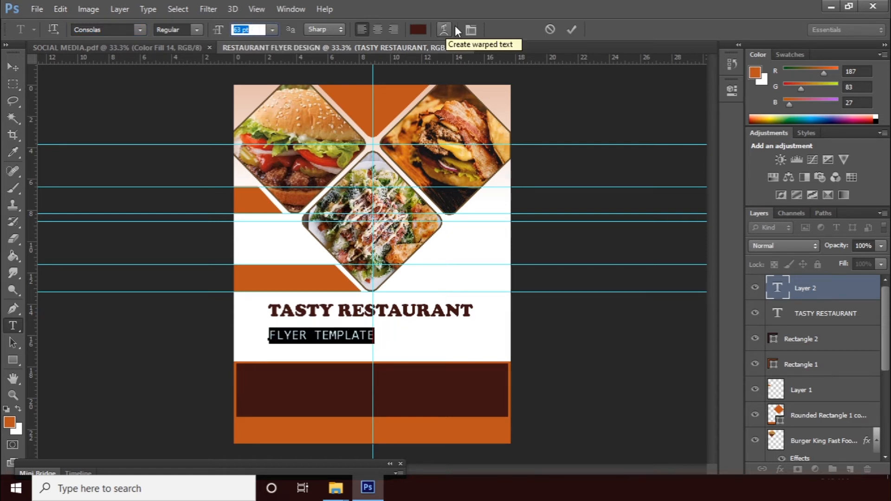
left_click(572, 29)
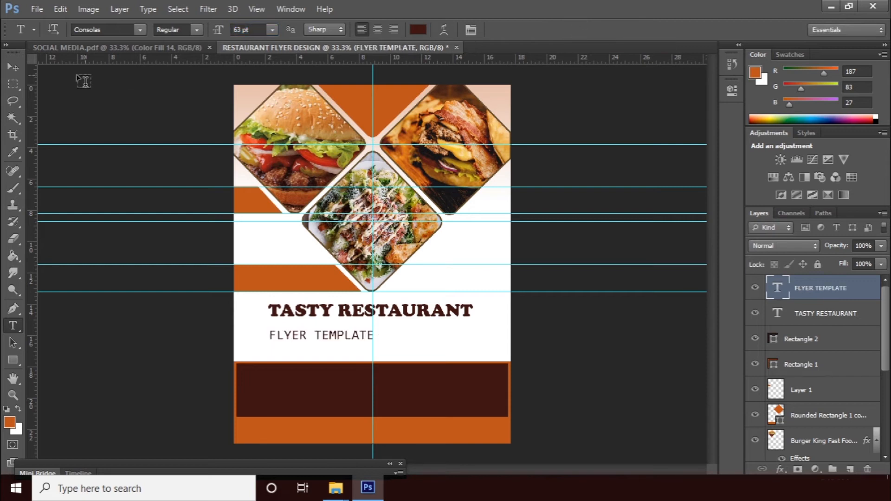
left_click(14, 66)
left_click_drag(360, 348, 397, 332)
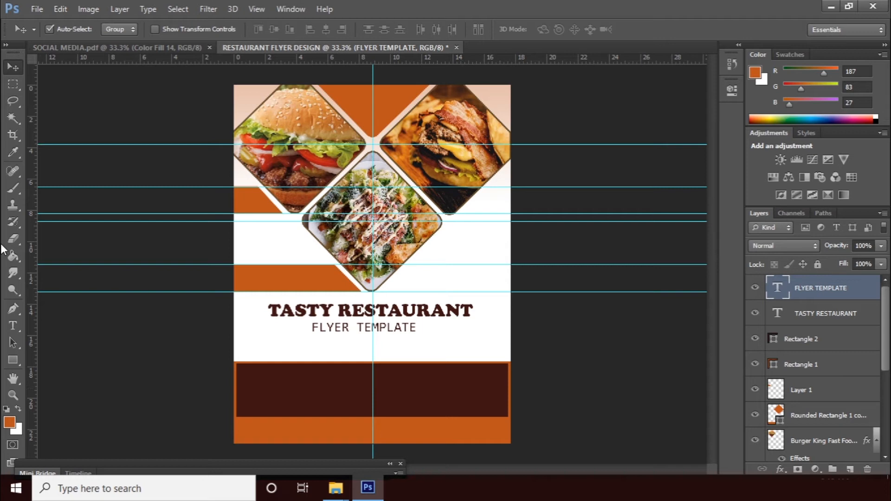
Add a text line reading "BREAKFAST - LUNCH - DINNER" between the subtitle and the footer.
key("t")
left_click(265, 351)
type("BREAKFAST - LUNC")
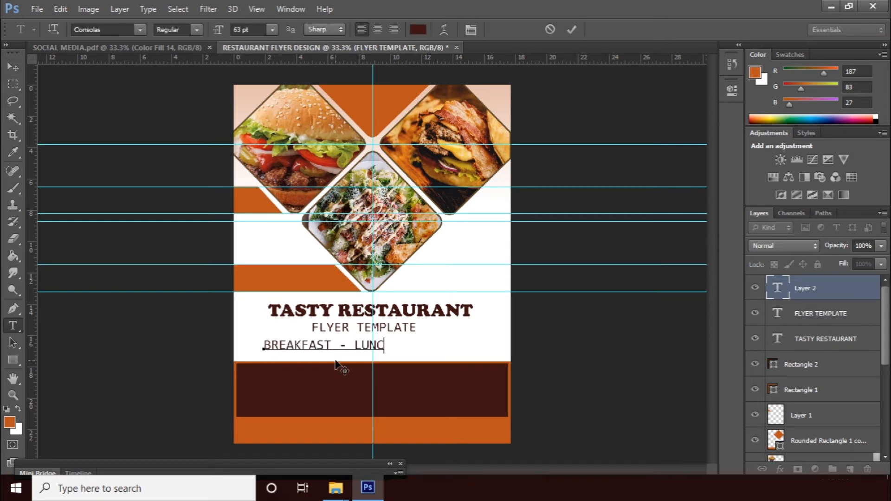
type("H - DINNER")
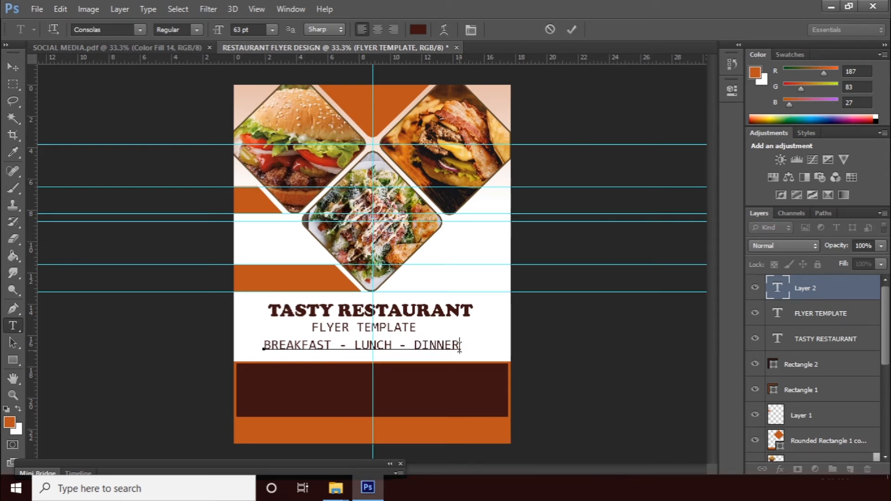
Set the "BREAKFAST - LUNCH - DINNER" line to Charlemagne Std at 48 pt.
left_click_drag(461, 346, 248, 352)
left_click(110, 31)
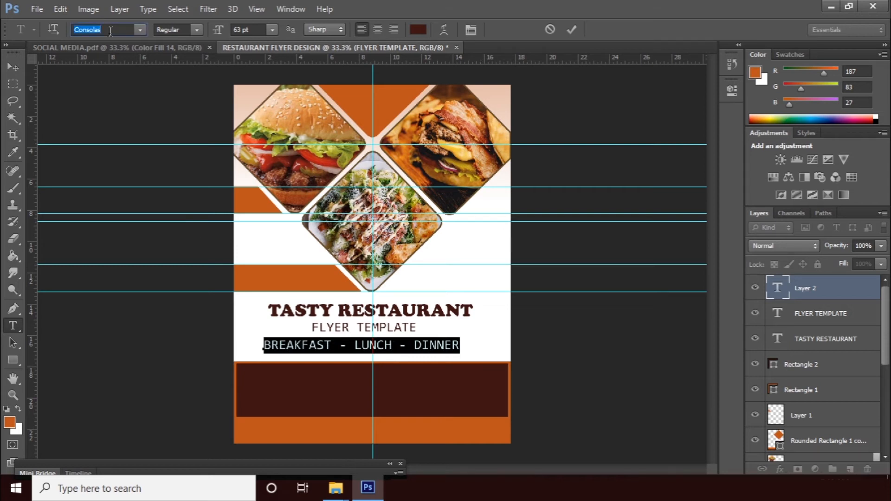
type("Charlemagne Std")
key("Return")
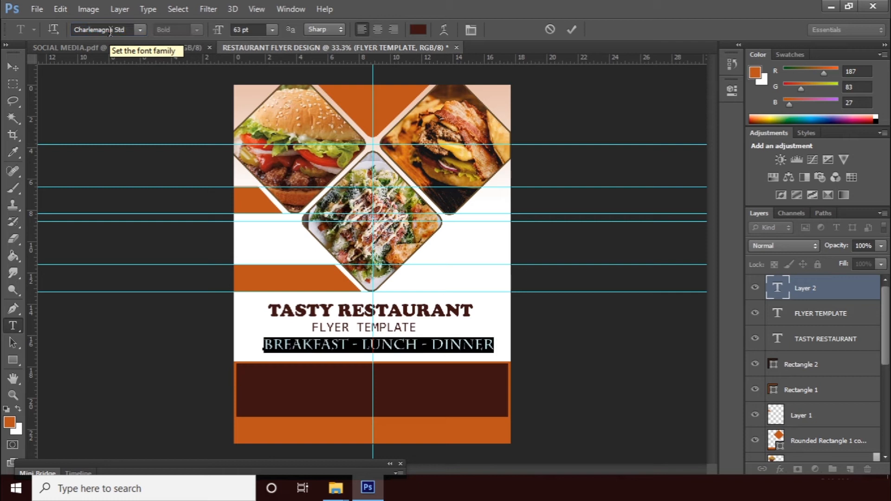
left_click(219, 29)
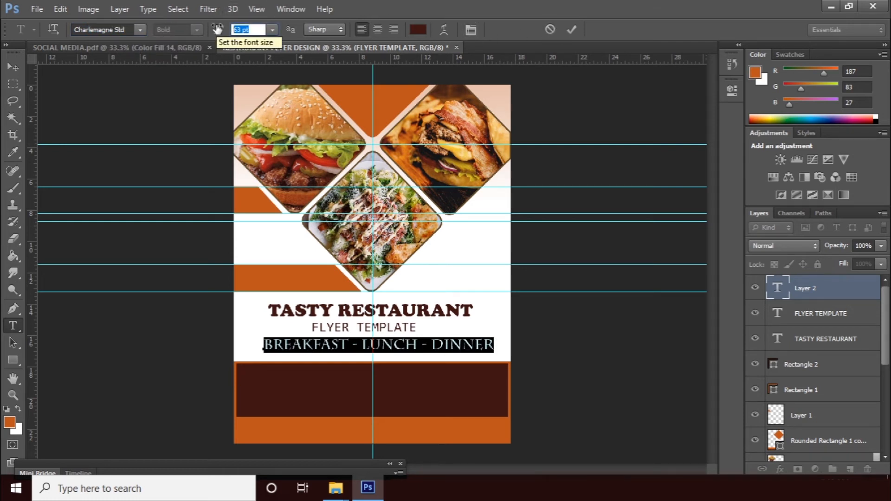
type("48")
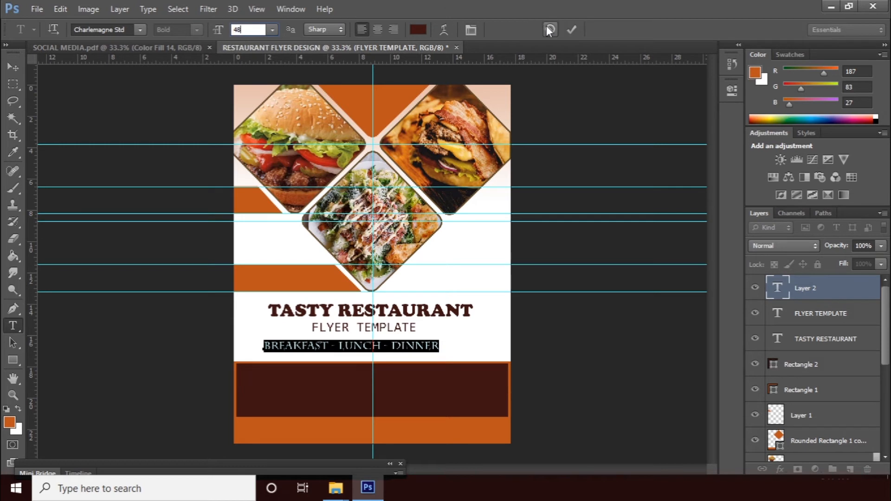
left_click(575, 27)
left_click(12, 67)
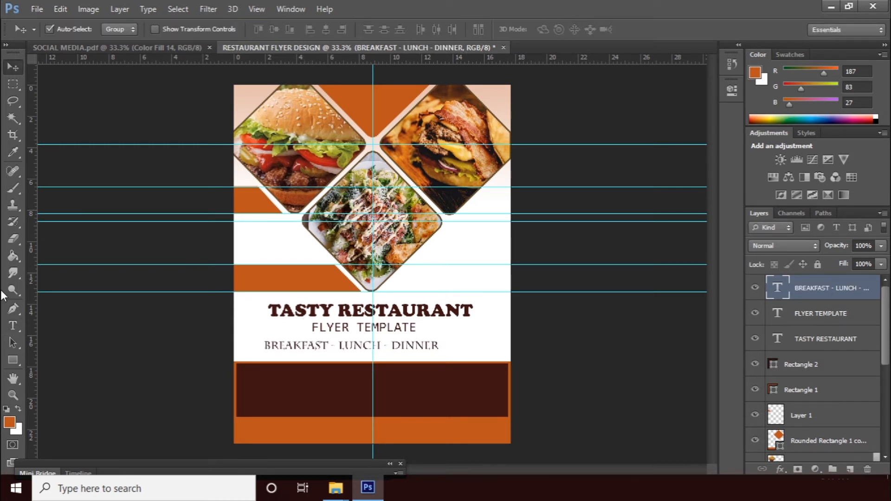
left_click(19, 328)
left_click(300, 345)
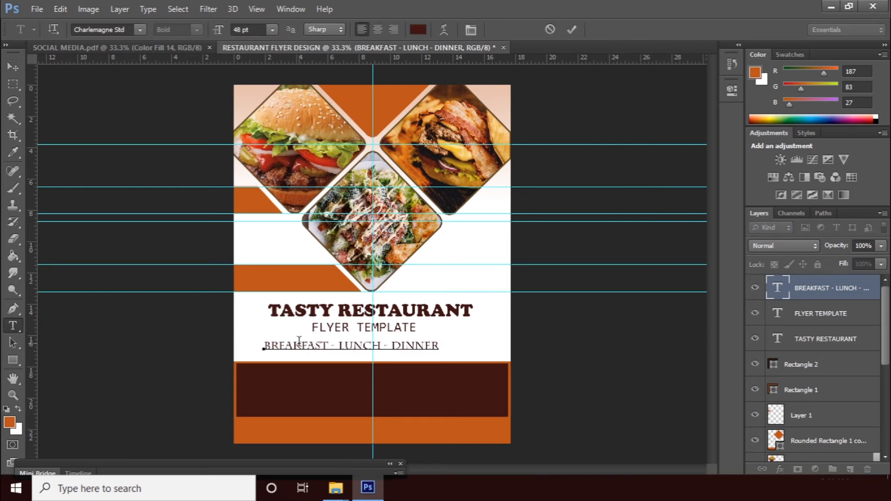
left_click(576, 30)
Nudge the "BREAKFAST - LUNCH - DINNER" line to the right, toward the flyer's vertical center guide.
left_click(11, 66)
key("shift+Right")
key("shift+Right")
key("shift+Right")
key("shift+Right")
key("shift+Right")
key("shift+Right")
key("shift+Right")
key("shift+Right")
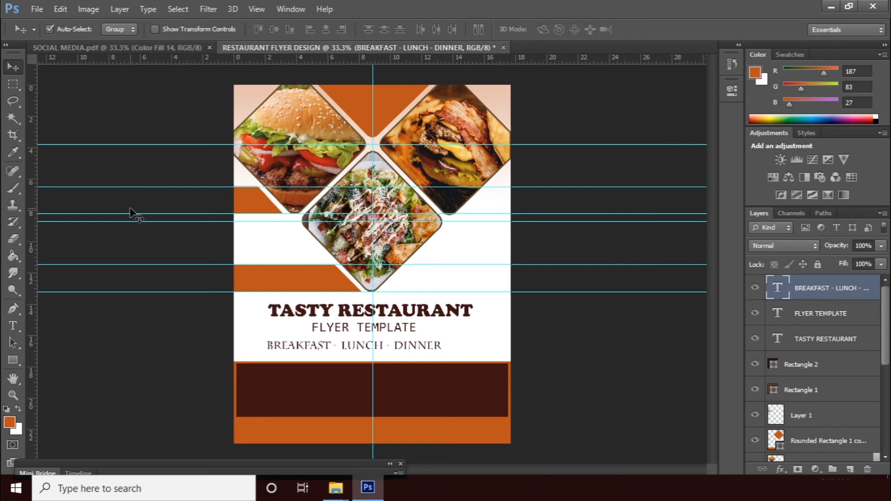
Move the "BREAKFAST - LUNCH - DINNER" line down to sit just above the maroon footer.
key("shift+Down")
key("shift+Down")
key("shift+Down")
key("shift+Down")
key("shift+Down")
key("shift+Down")
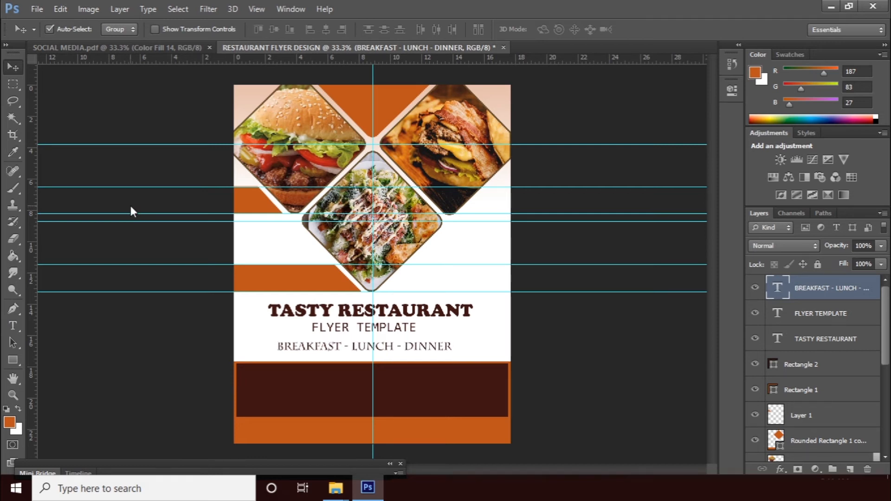
key("shift+Up")
key("shift+Up")
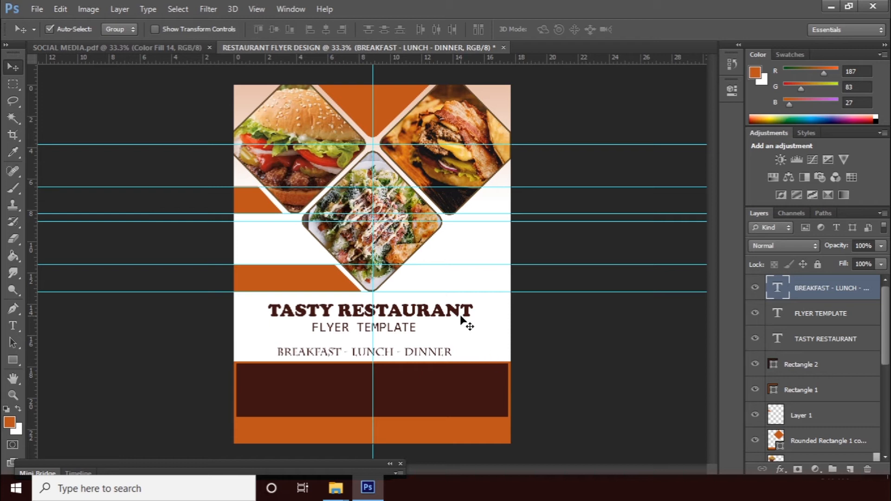
Add a "50% OFF" text line and place it on the lower orange banner beside the salad photo.
left_click(11, 330)
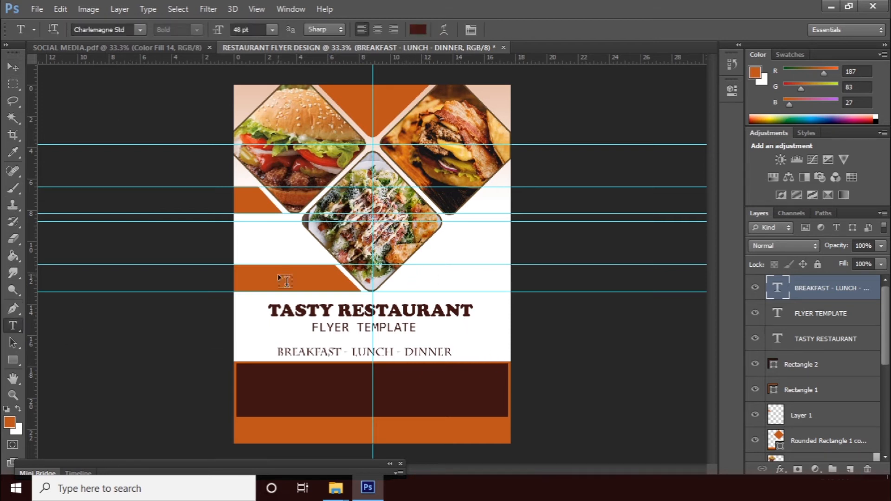
left_click(413, 278)
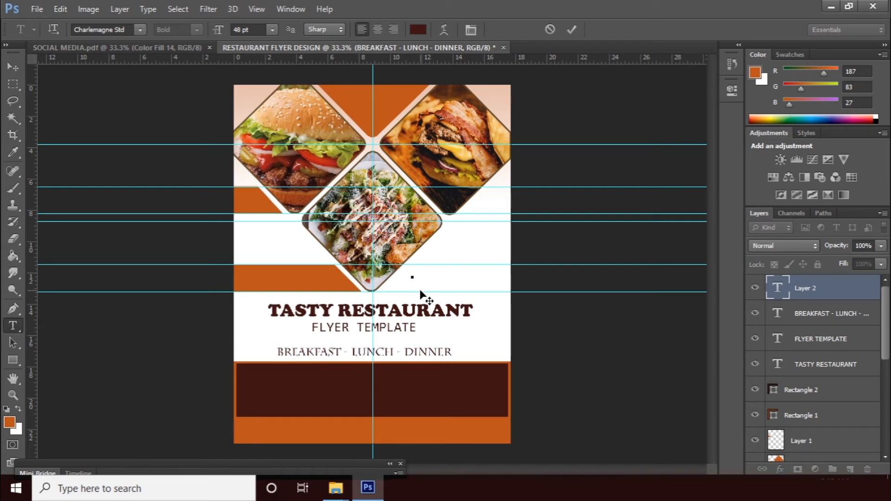
type("5")
type("0% OF")
left_click(572, 30)
left_click(12, 69)
left_click_drag(441, 281, 333, 278)
Set the "50% OFF" text to the Elephant font in Regular style.
left_click(13, 325)
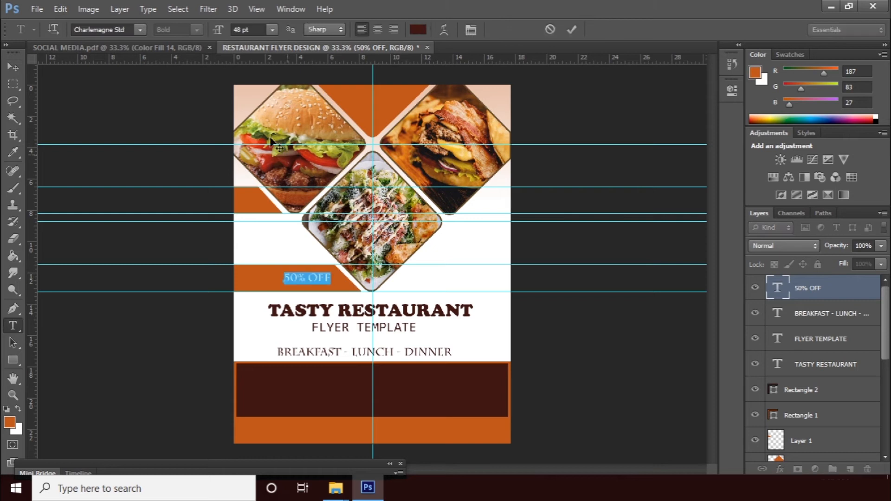
left_click(127, 28)
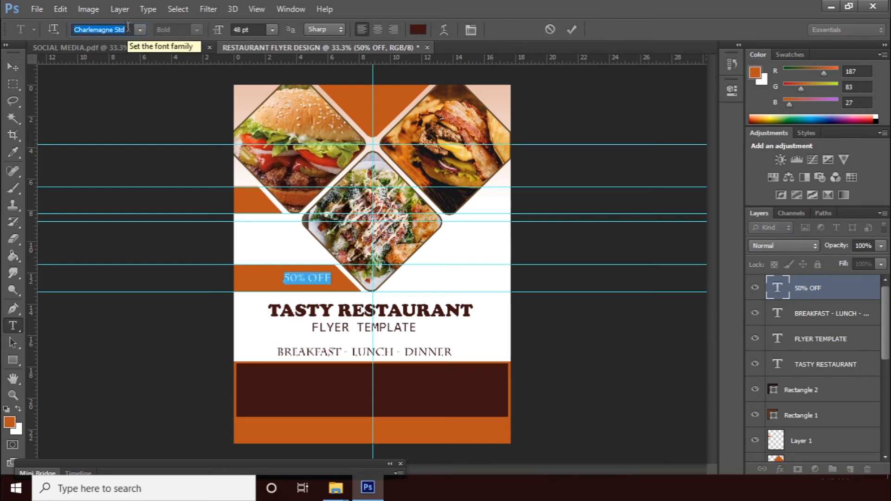
type("Elephant")
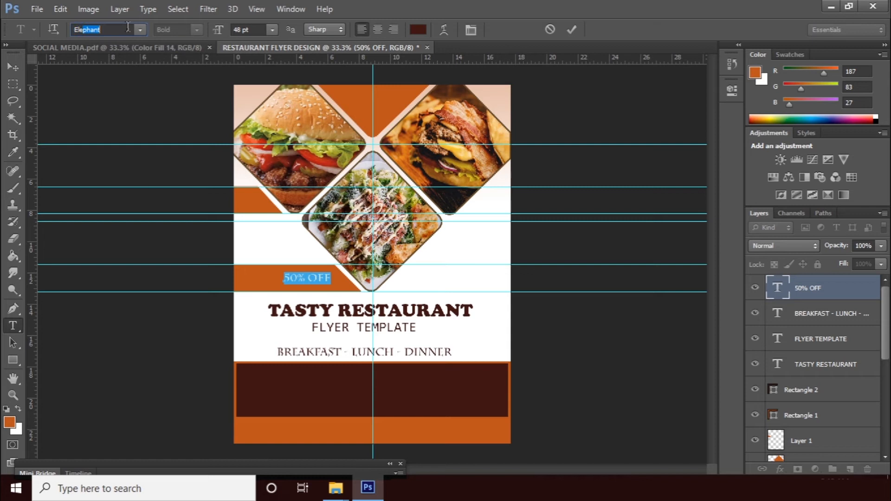
key("Return")
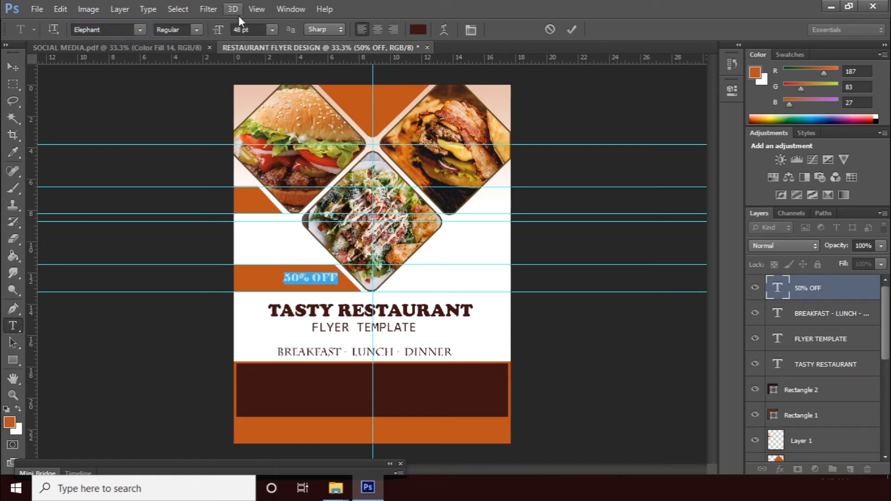
left_click(200, 30)
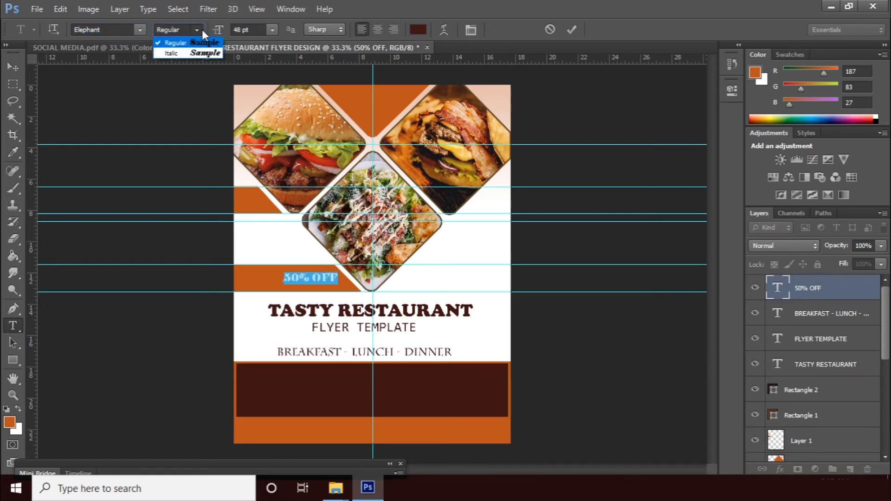
left_click(202, 29)
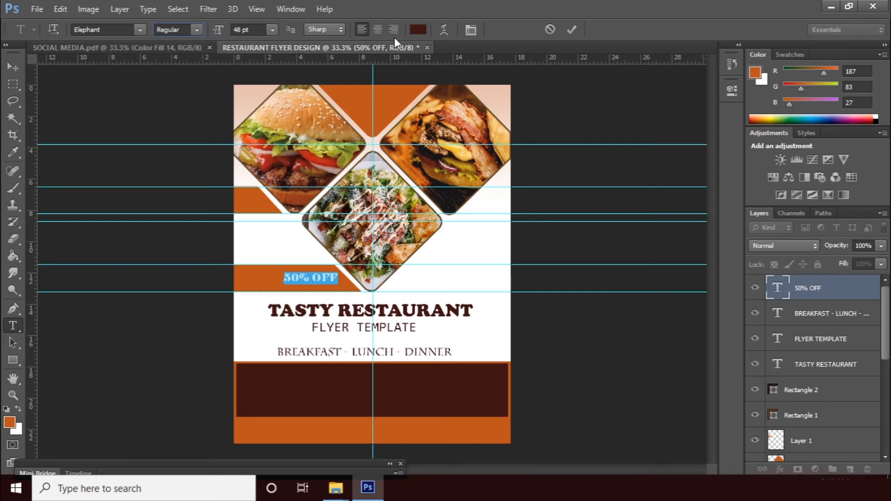
Change the "50% OFF" text color to white.
left_click(418, 29)
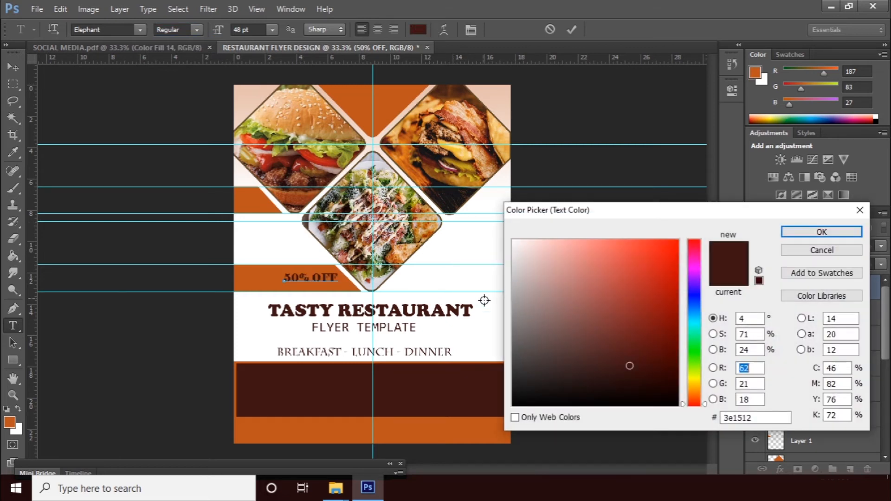
left_click(513, 242)
left_click(821, 232)
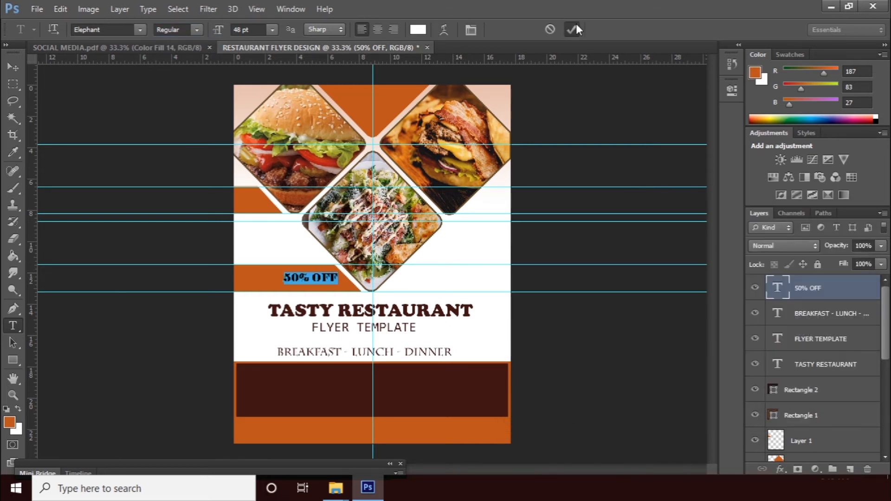
left_click(574, 28)
Shift the "50% OFF" text left to balance it within the lower orange banner.
left_click(11, 67)
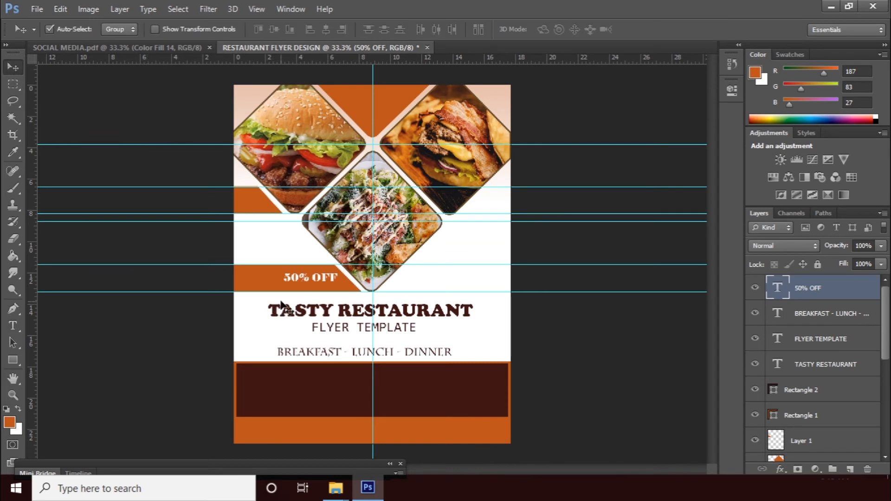
key("shift+Left")
key("shift+Left")
key("shift+Left")
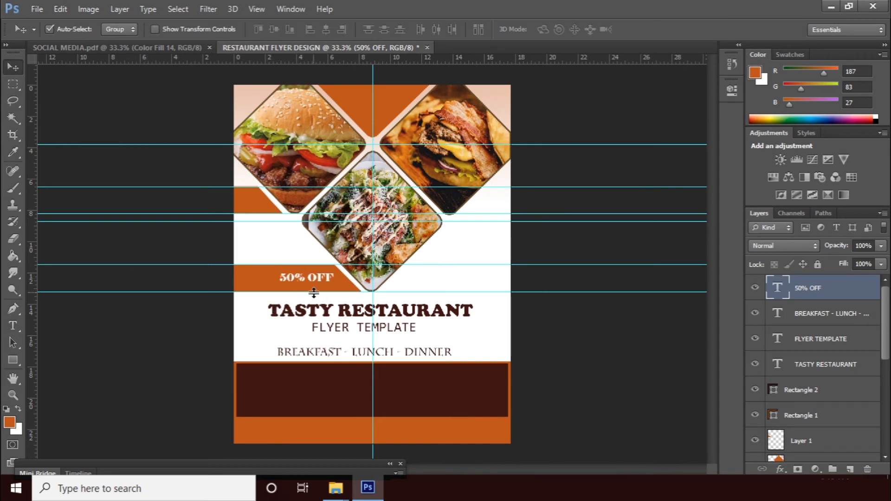
key("shift+Left")
key("shift+Left")
key("shift+Left")
key("shift+Left")
key("shift+Left")
key("shift+Left")
key("shift+Left")
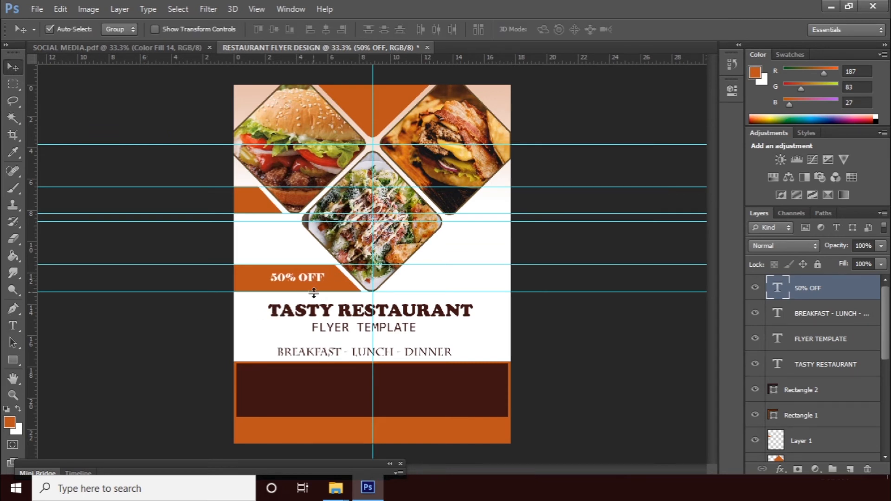
left_click(451, 266)
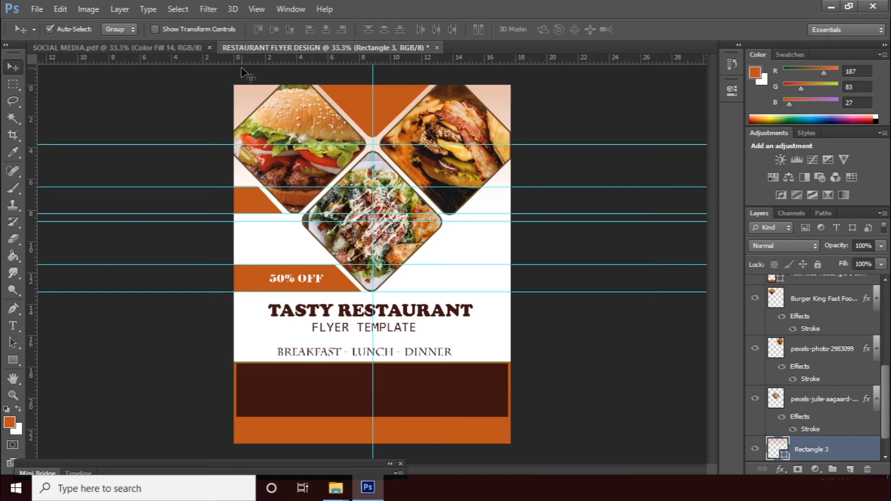
Bring the white food cloche icon from SOCIAL MEDIA.pdf into the flyer's upper orange area and place its layer above all others.
left_click(172, 48)
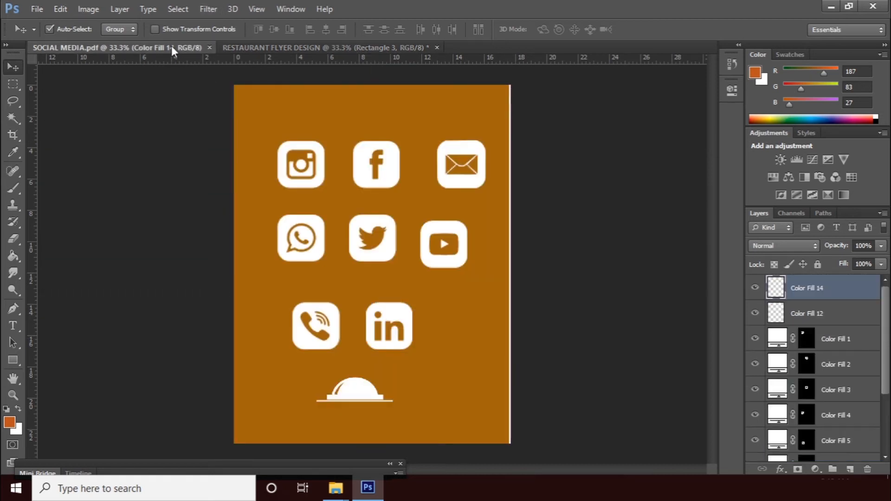
left_click_drag(353, 395, 372, 108)
left_click_drag(830, 451, 834, 281)
Scale the cloche icon to about 57% and center it on the vertical guide in the upper orange area.
key("ctrl+t")
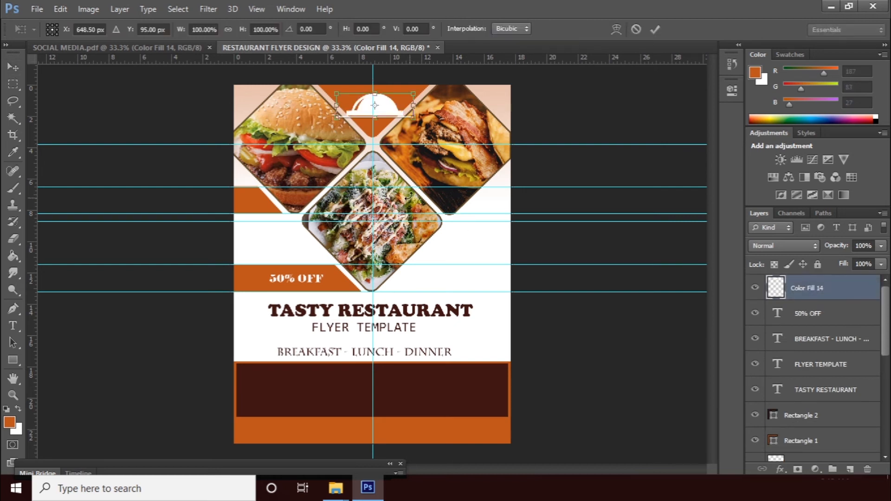
left_click_drag(414, 93, 397, 98)
key("Up")
key("Up")
key("Up")
key("Left")
key("Left")
key("Left")
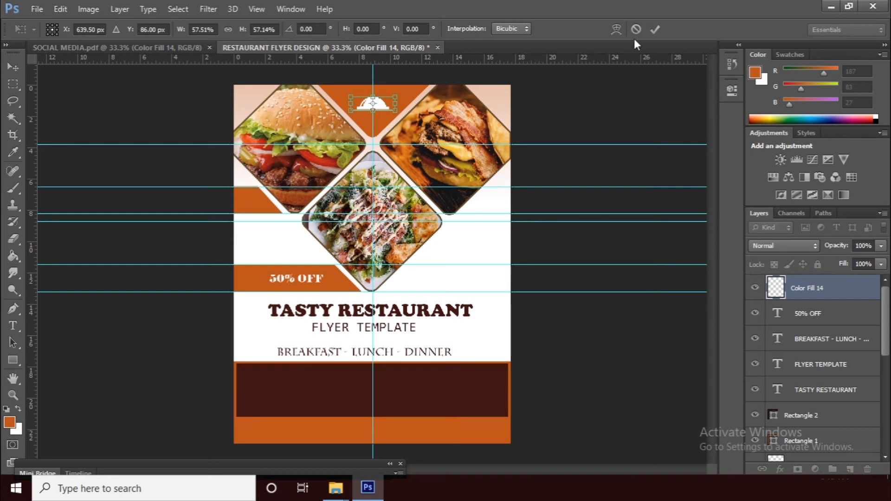
left_click(654, 30)
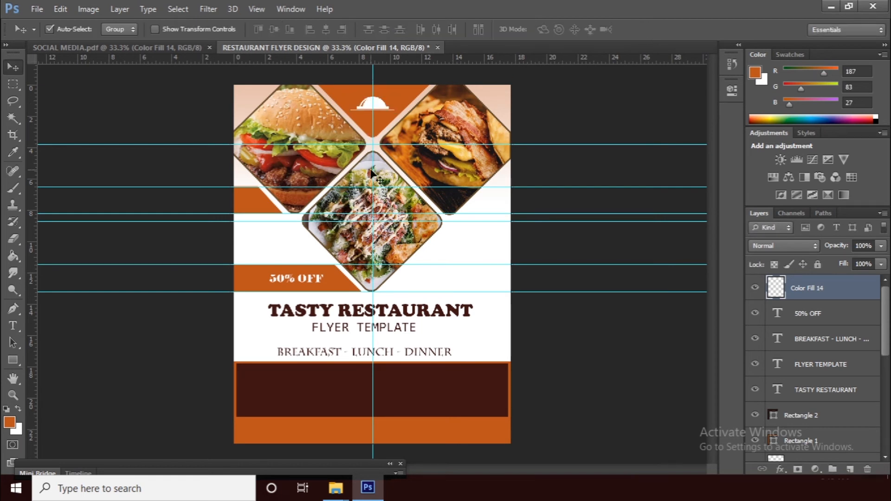
Add a text line reading "LOGO HERE" beneath the cloche icon.
key("ctrl+plus")
key("ctrl+plus")
left_click_drag(372, 172, 341, 391)
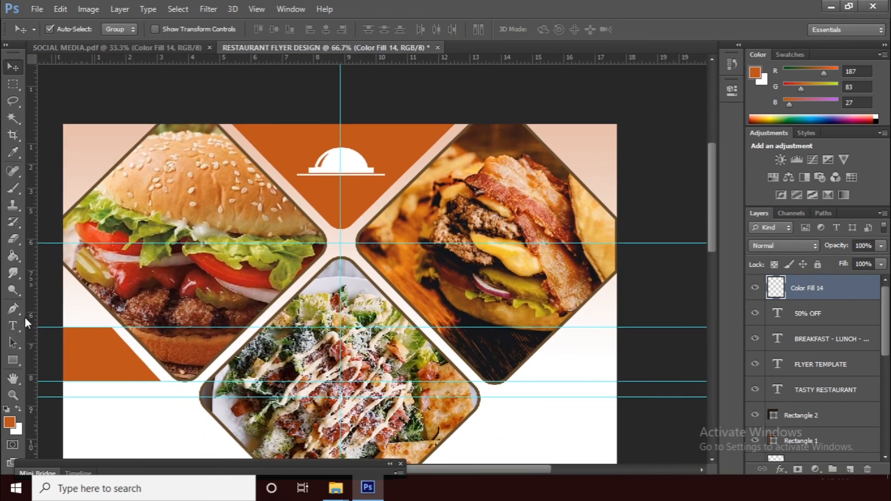
left_click(14, 325)
left_click(314, 191)
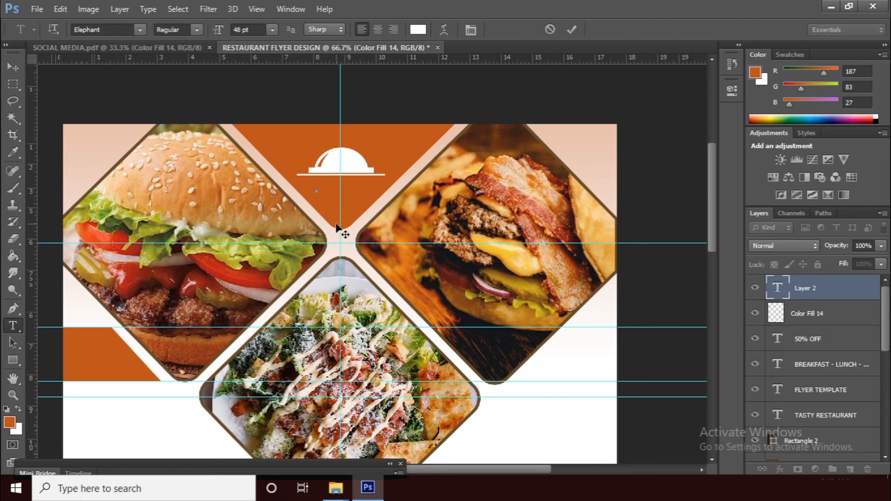
type("LOGO")
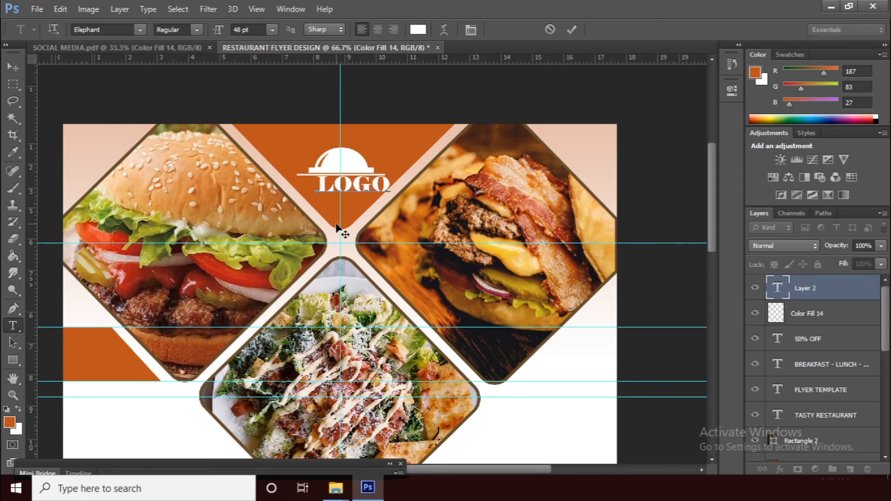
type(" HERE")
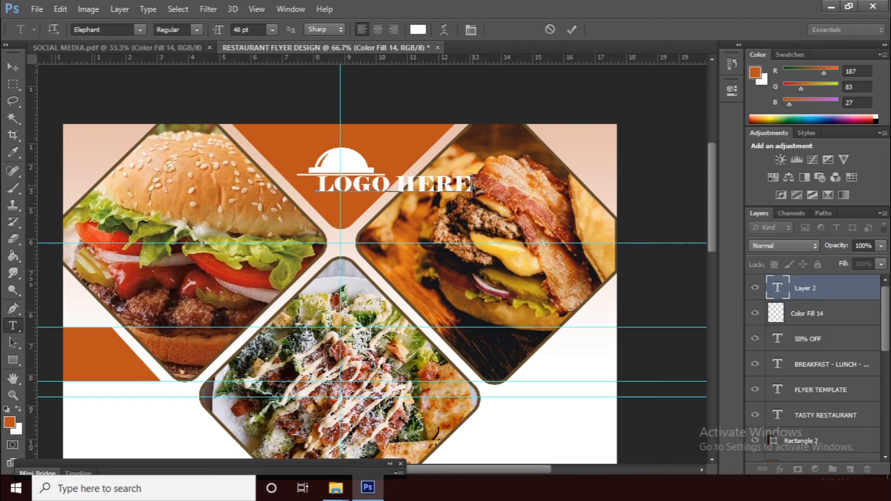
Set the "LOGO HERE" text to a heavy Franklin Gothic font at 25 pt.
left_click_drag(478, 188, 269, 179)
left_click_drag(99, 29, 68, 32)
scroll(92, 29, "down", 9)
scroll(91, 29, "down", 1)
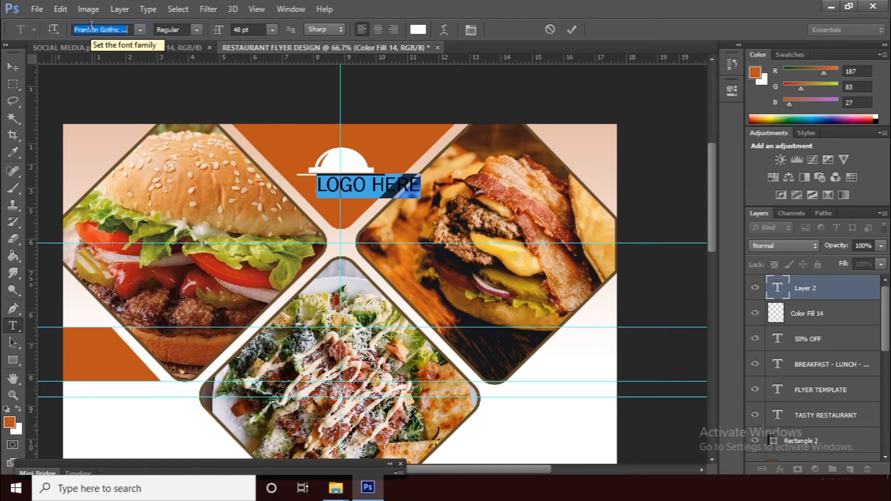
scroll(91, 26, "down", 2)
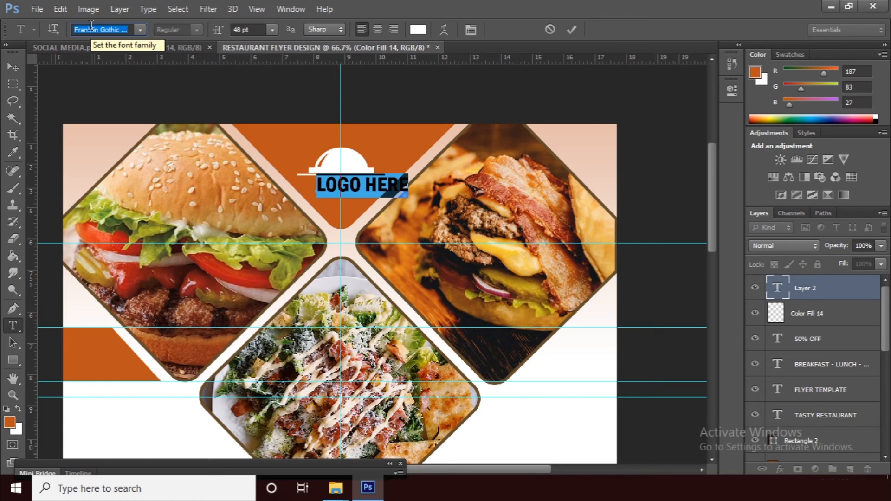
scroll(92, 27, "down", 2)
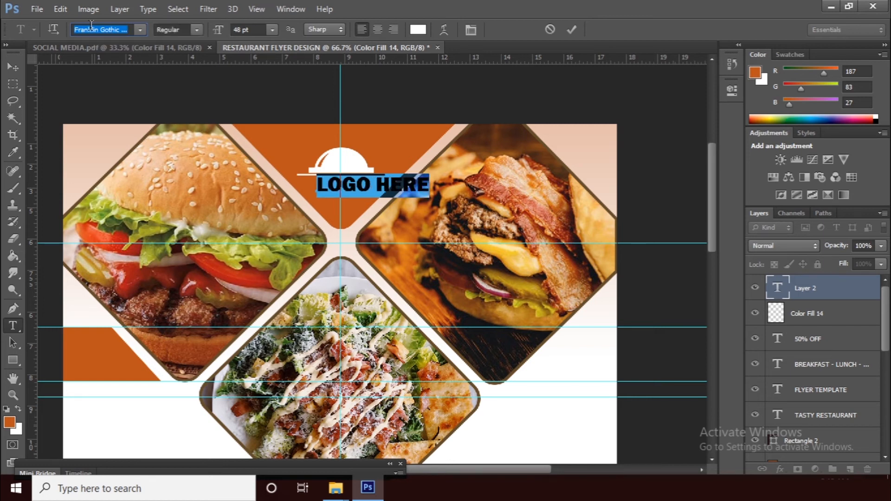
left_click(247, 28)
scroll(246, 26, "down", 20)
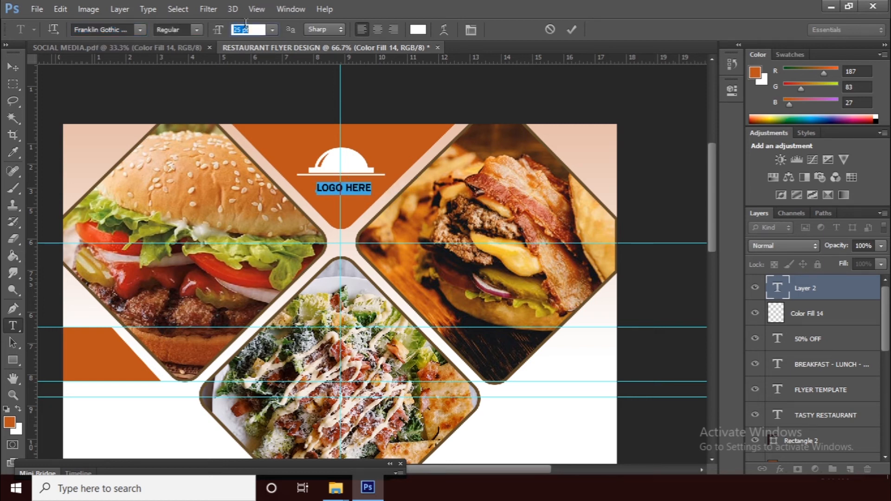
left_click(571, 29)
Enlarge the "LOGO HERE" text to nearly the icon's width and center it beneath the cloche.
key("v")
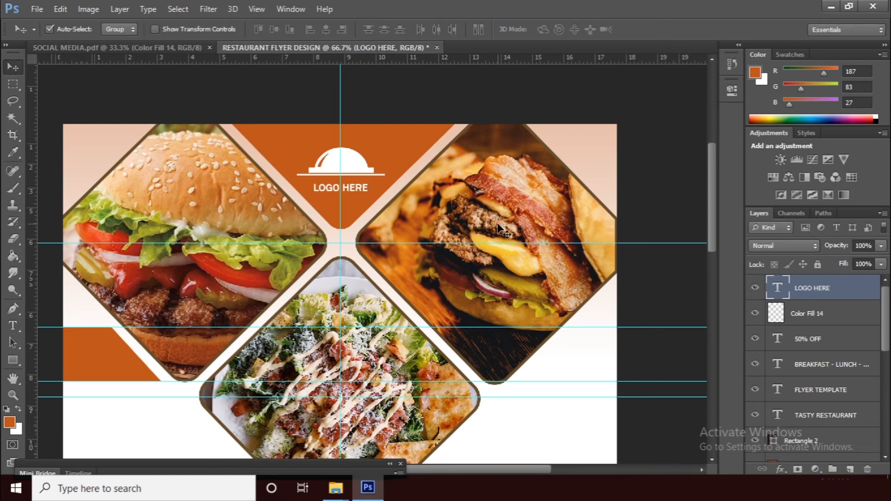
key("ctrl+t")
left_click_drag(369, 180, 378, 175)
left_click(654, 29)
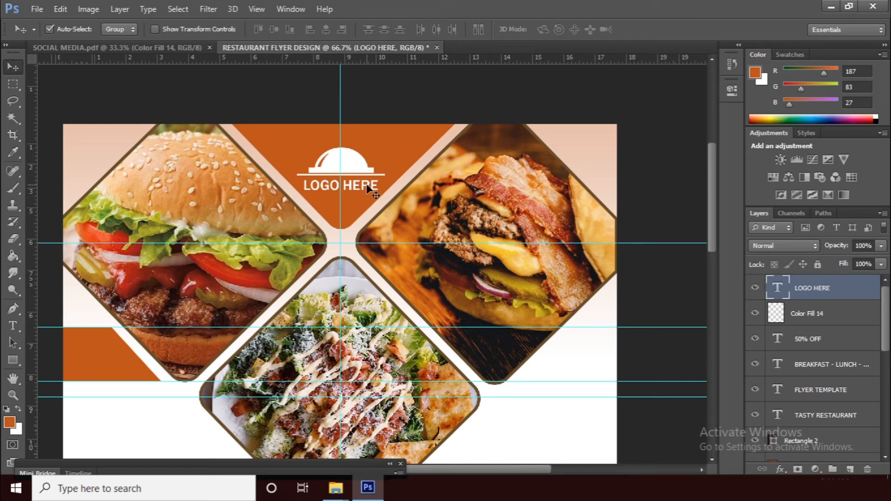
Switch to the Word document, select both placeholder quote paragraphs as source text, and return to the Photoshop flyer.
key("ctrl+minus")
key("ctrl+minus")
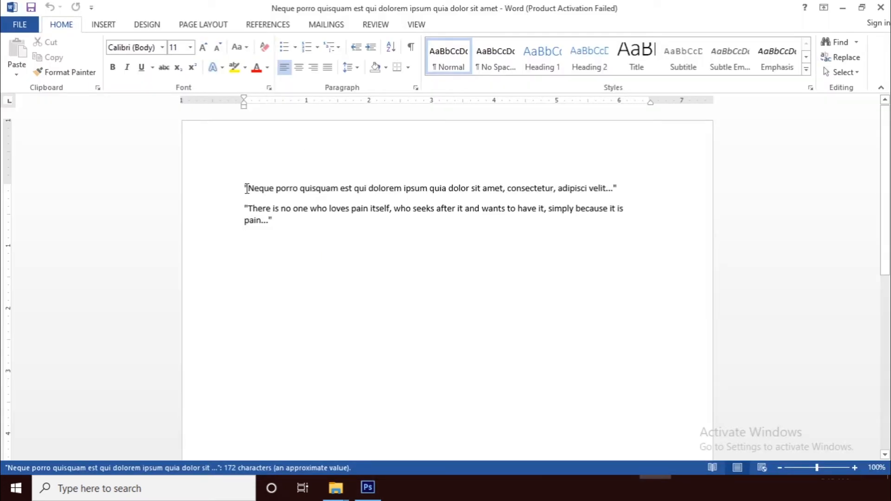
left_click_drag(256, 195, 275, 219)
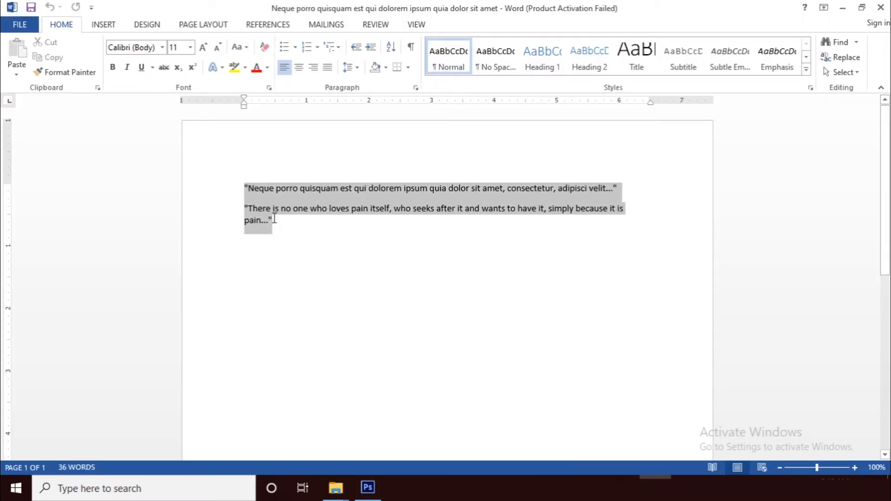
left_click(593, 93)
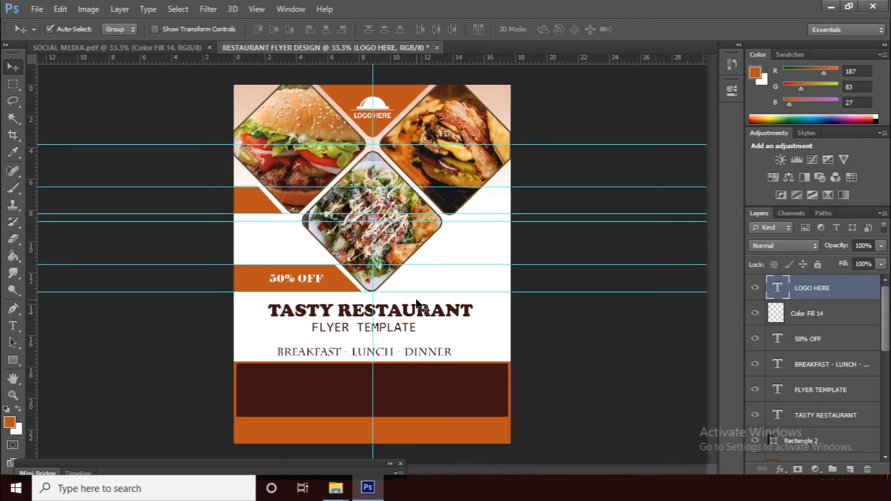
Create a paragraph text box across the upper part of the maroon footer panel and paste the two copied placeholder quotes into it.
left_click(13, 326)
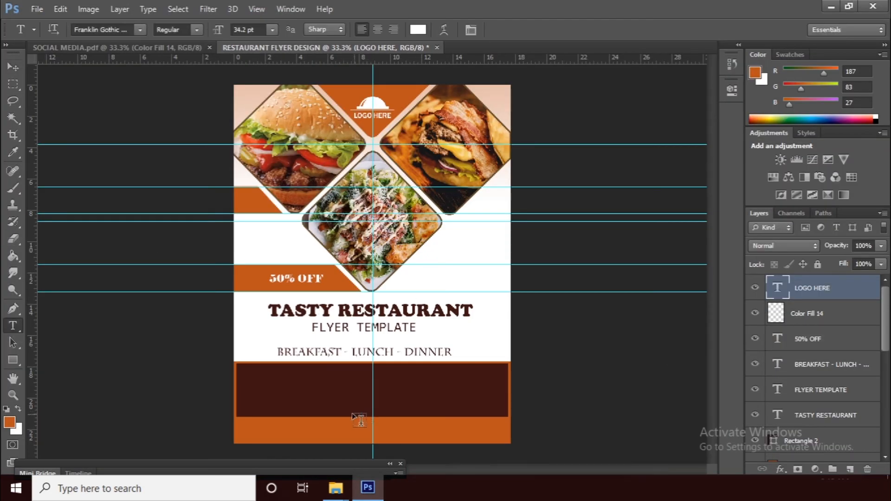
left_click_drag(249, 373, 499, 390)
left_click_drag(508, 393, 499, 390)
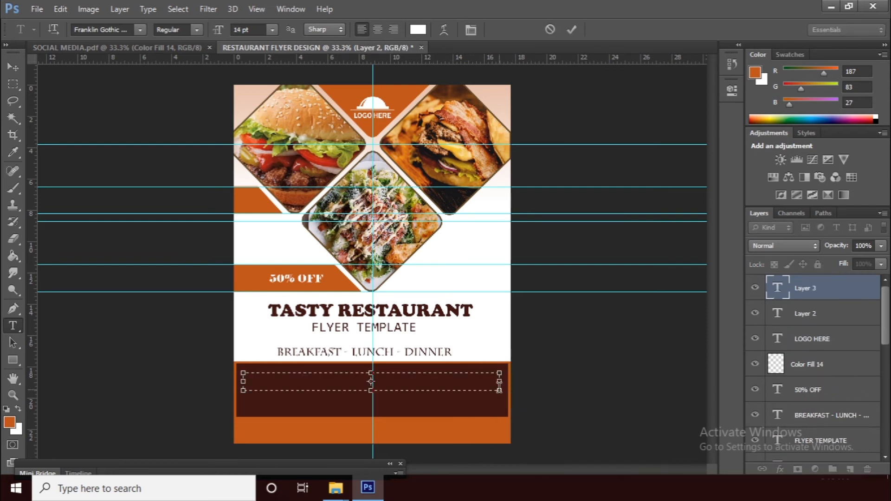
key("ctrl+v")
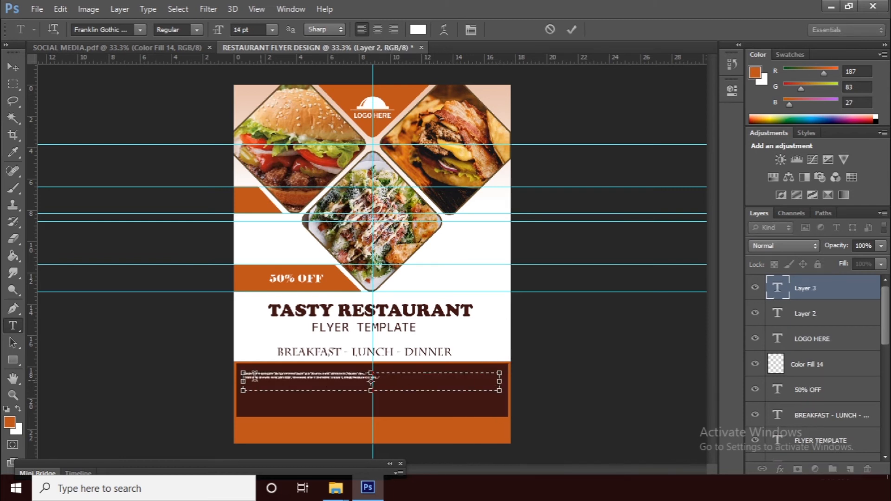
Set both placeholder quotes to 25 pt and center-align them.
key("ctrl+a")
left_click_drag(253, 29, 233, 32)
scroll(241, 31, "up", 13)
scroll(241, 30, "down", 1)
scroll(241, 29, "down", 1)
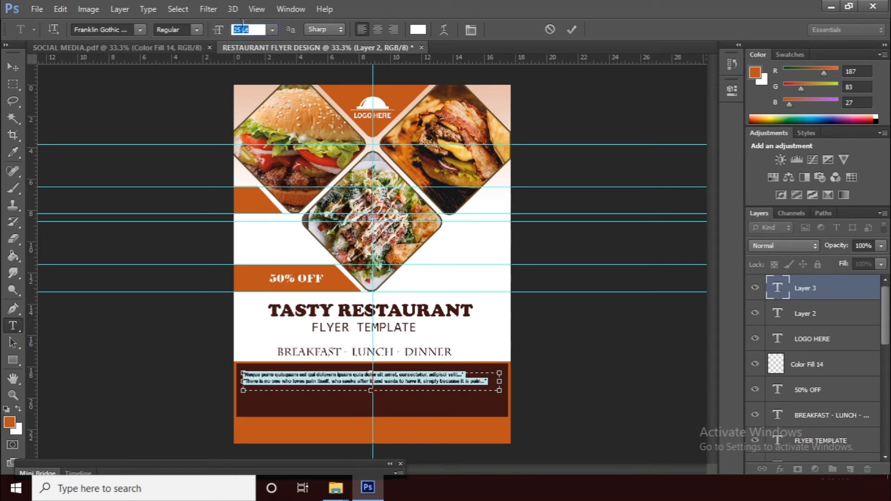
scroll(242, 23, "down", 1)
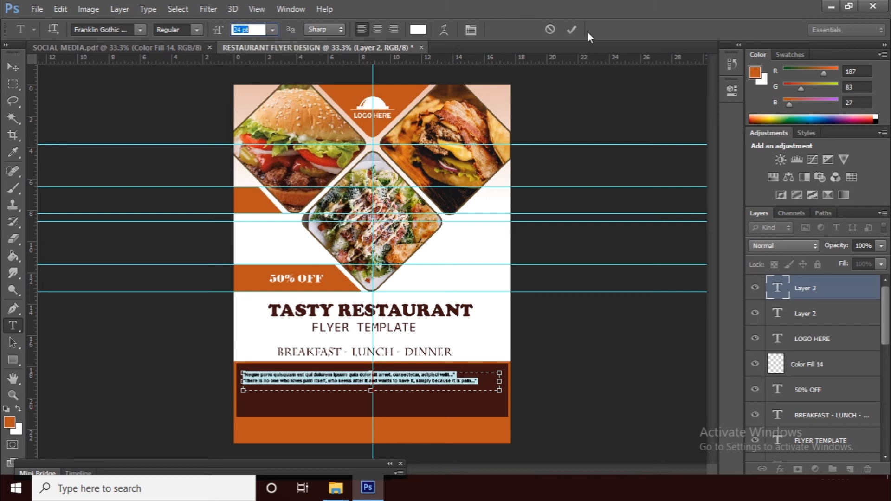
left_click(377, 29)
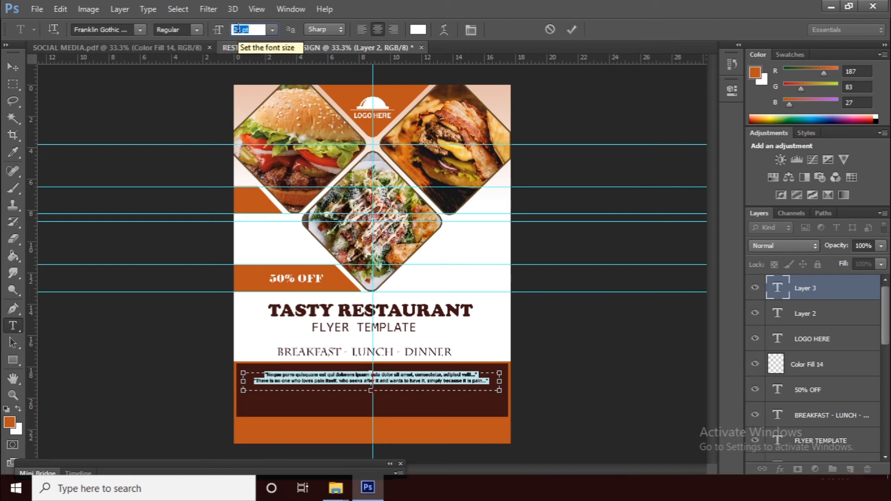
key("Return")
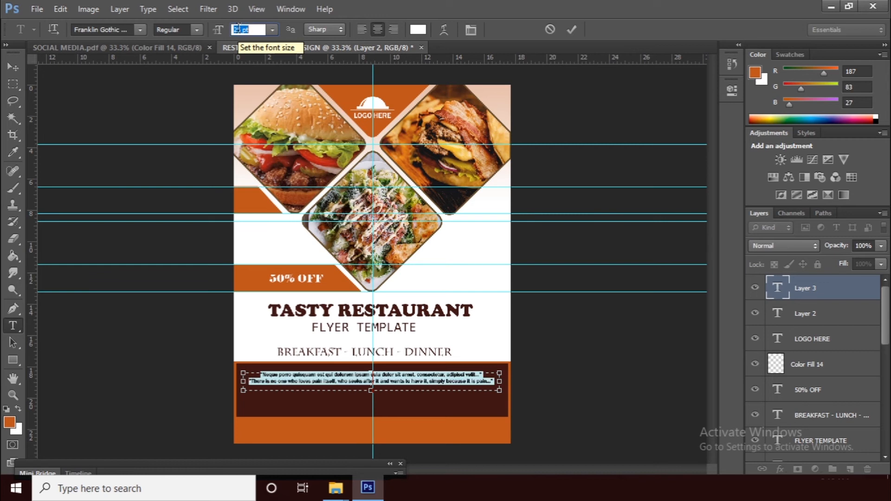
left_click(573, 29)
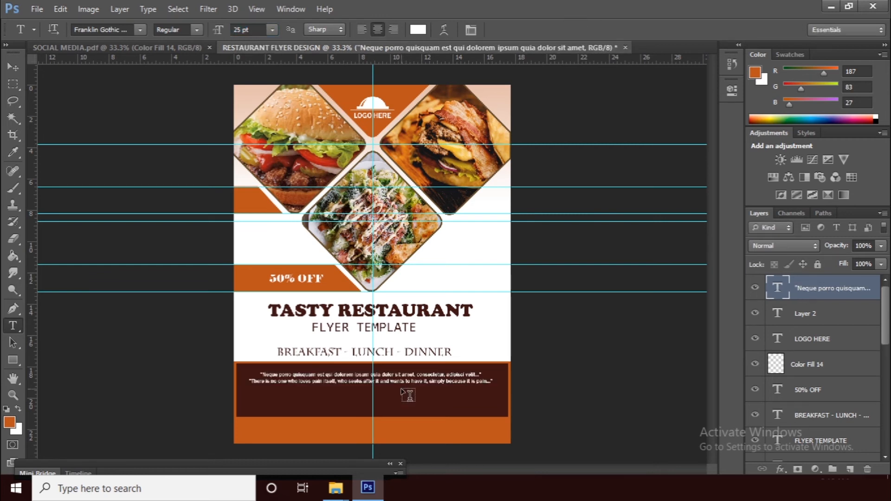
Change both quote lines to the Myanmar Text font at 22 pt.
key("ctrl+plus")
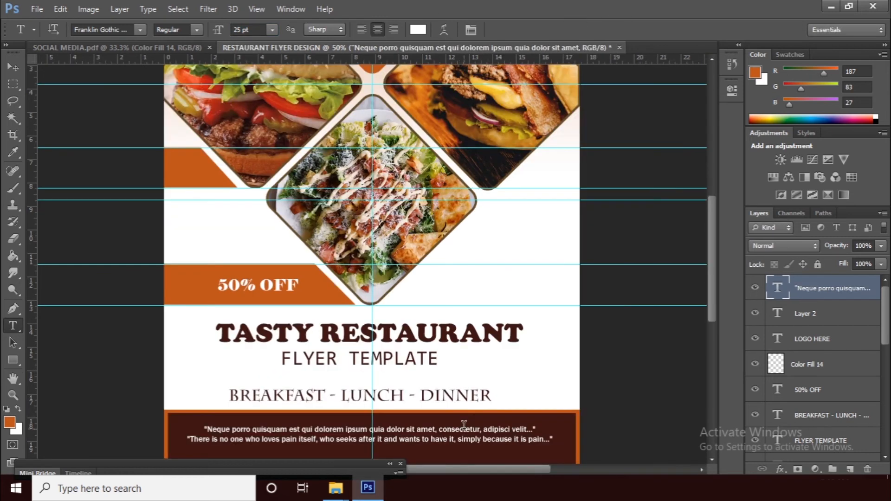
scroll(496, 341, "down", 4)
left_click(496, 341)
left_click_drag(553, 346, 187, 321)
left_click(124, 29)
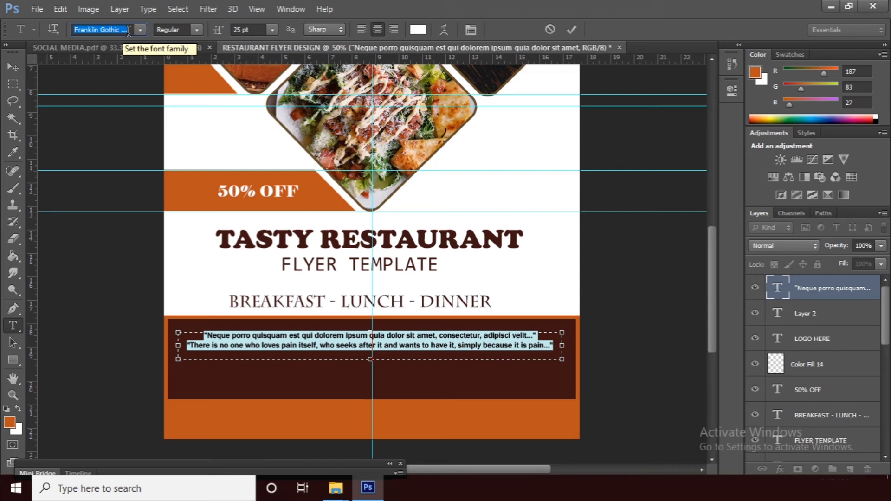
type("Myanmar Text")
key("Return")
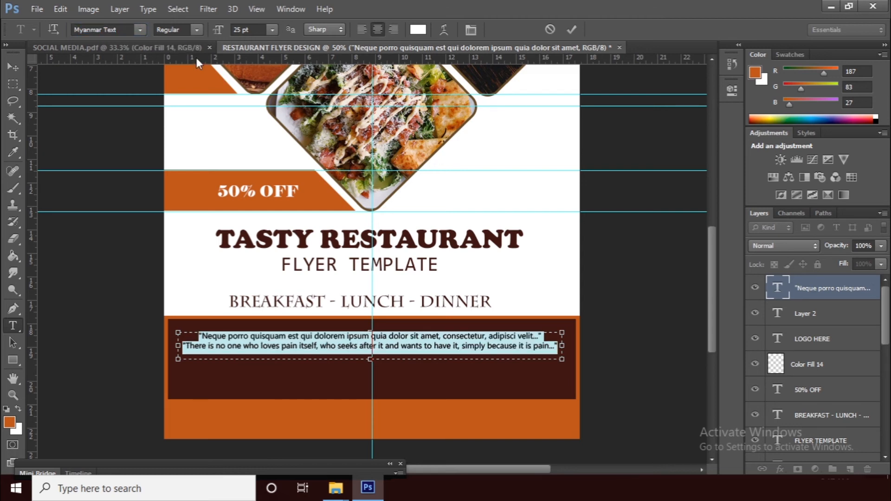
double_click(243, 29)
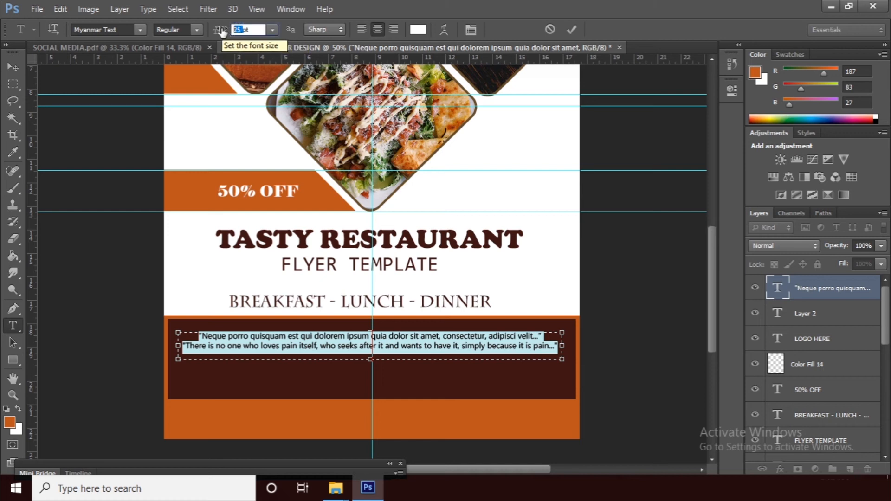
type("22")
key("Return")
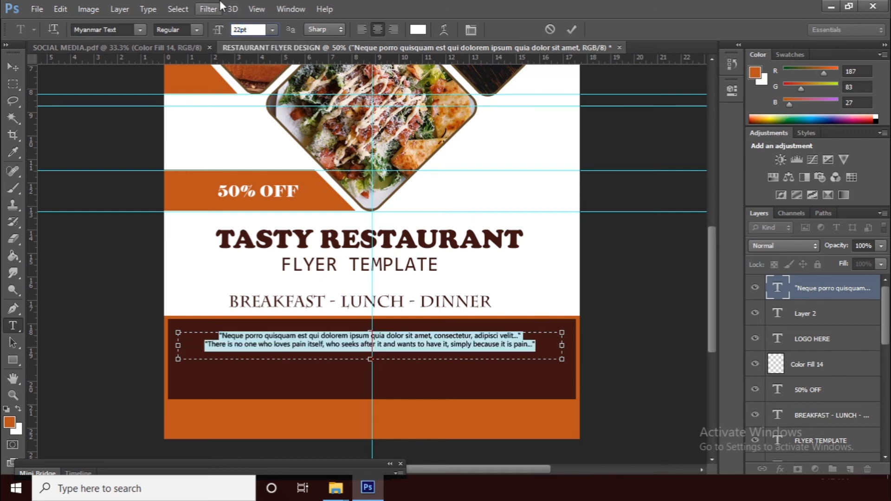
left_click(571, 29)
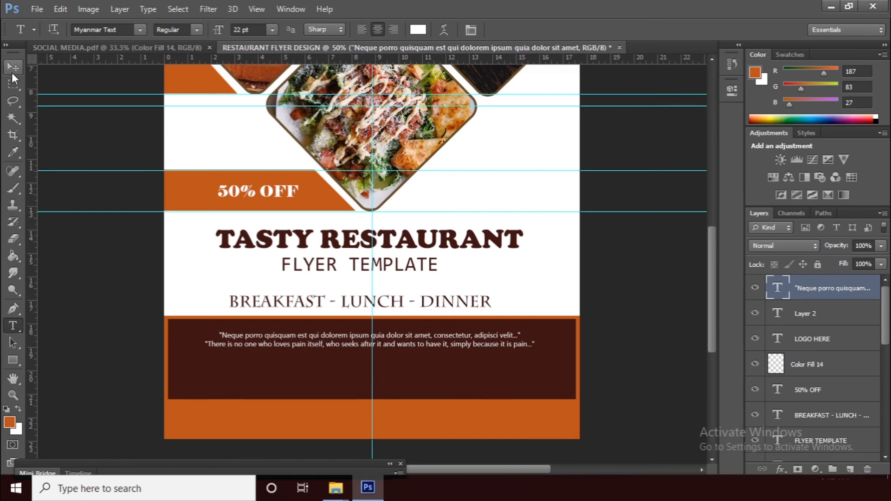
Break the first quote after "sit amet,", fit the text box height to three lines, and shift the block slightly up.
left_click_drag(219, 332, 535, 348)
left_click_drag(370, 365, 370, 381)
left_click(380, 344)
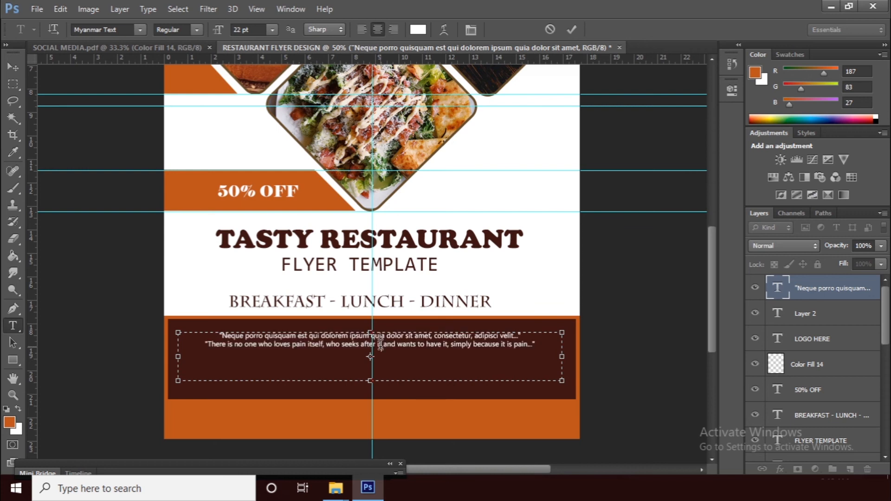
left_click(434, 335)
key("Return")
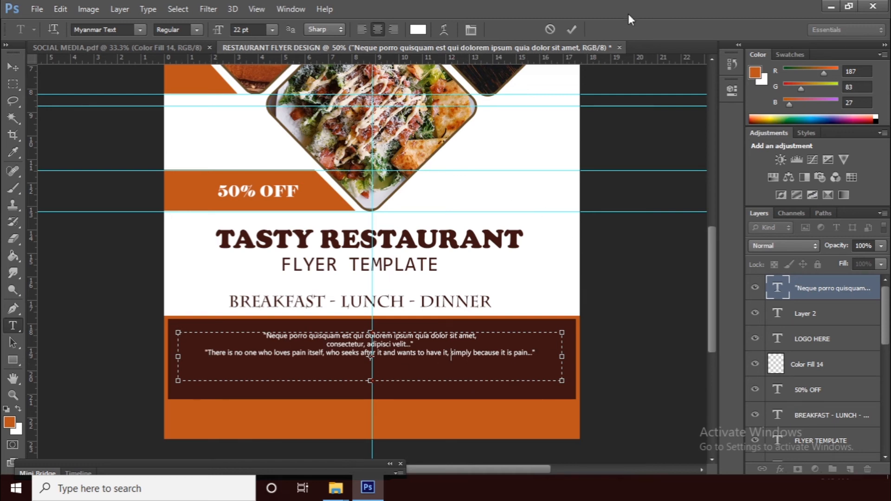
left_click_drag(373, 381, 374, 365)
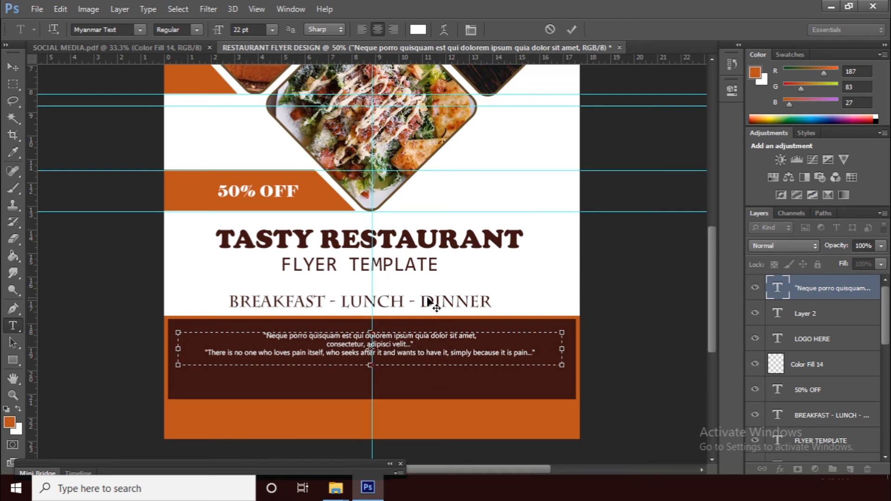
left_click(573, 29)
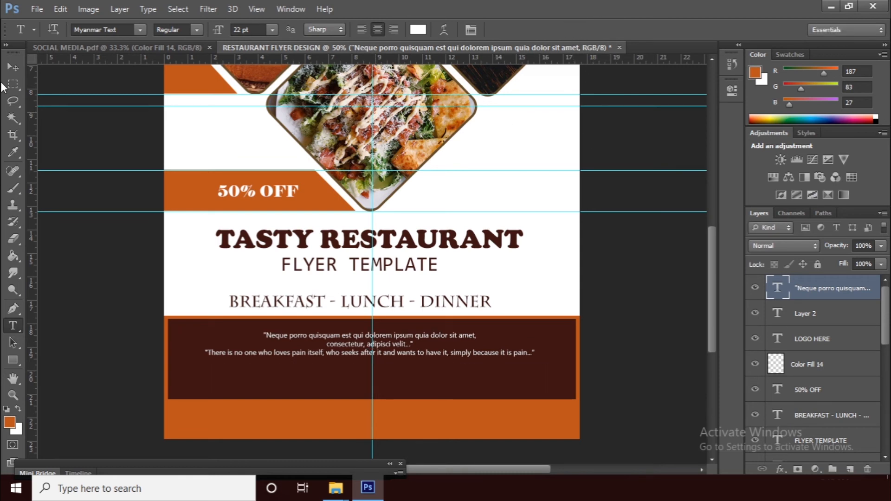
left_click(13, 67)
left_click_drag(321, 326, 319, 322)
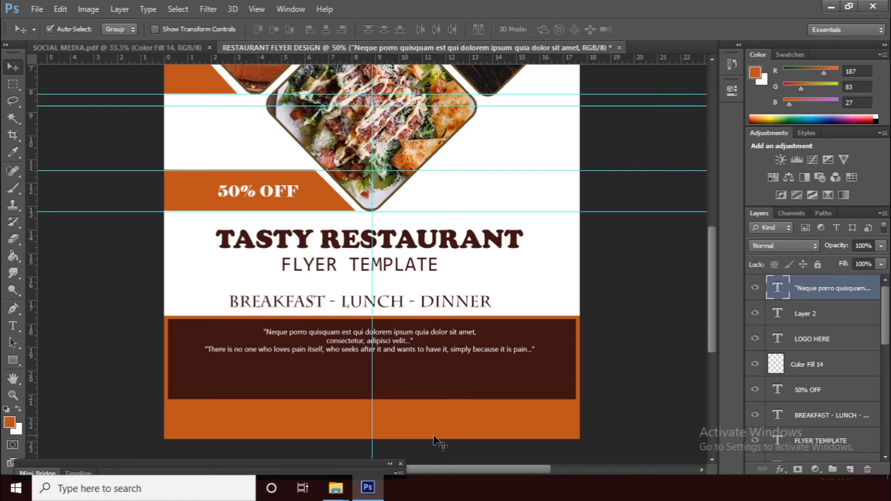
Add a left-aligned text line reading "Call for FREE DELIVERY" near the lower edge of the maroon panel.
left_click(13, 326)
left_click_drag(218, 390, 561, 416)
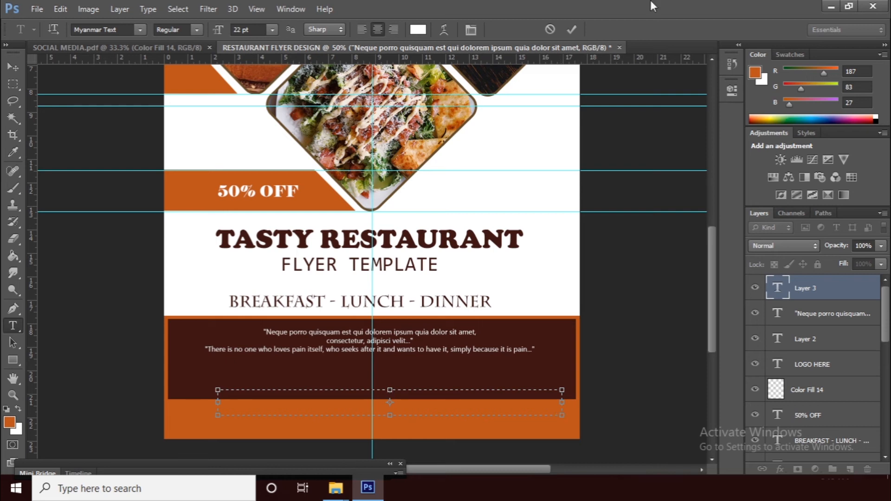
left_click(361, 29)
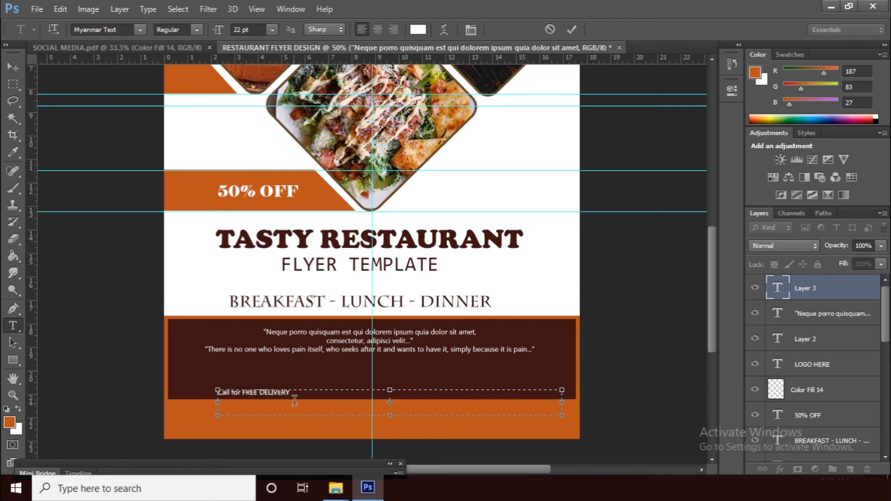
Set "Call for FREE DELIVERY" to Comic Sans MS at 48 pt and center it beneath the quotes inside the maroon panel.
left_click_drag(291, 399, 141, 412)
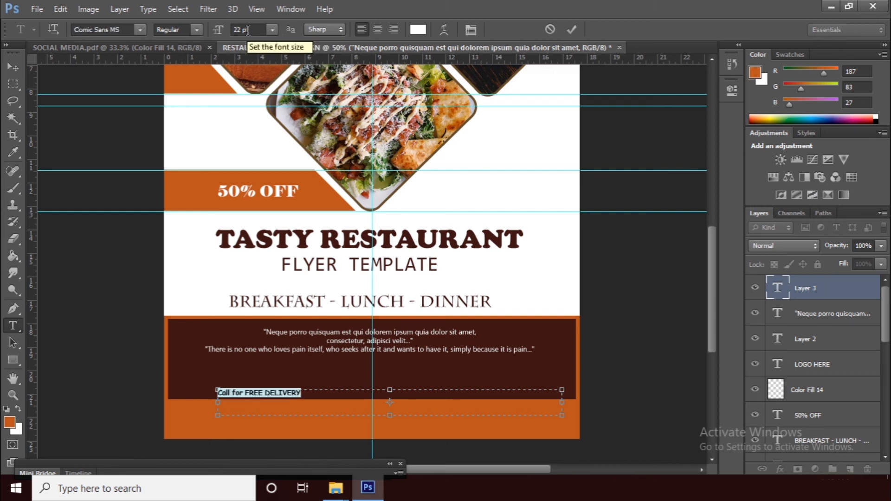
left_click_drag(248, 31, 226, 30)
type("4")
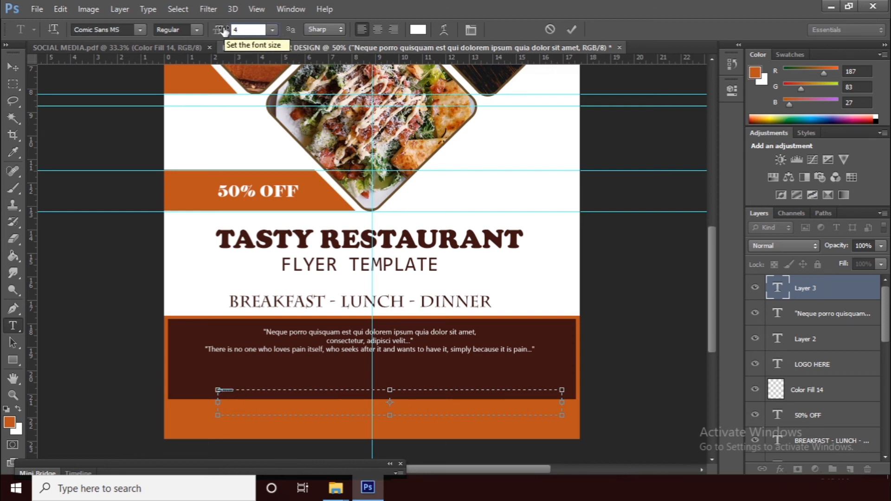
type("8")
left_click(574, 29)
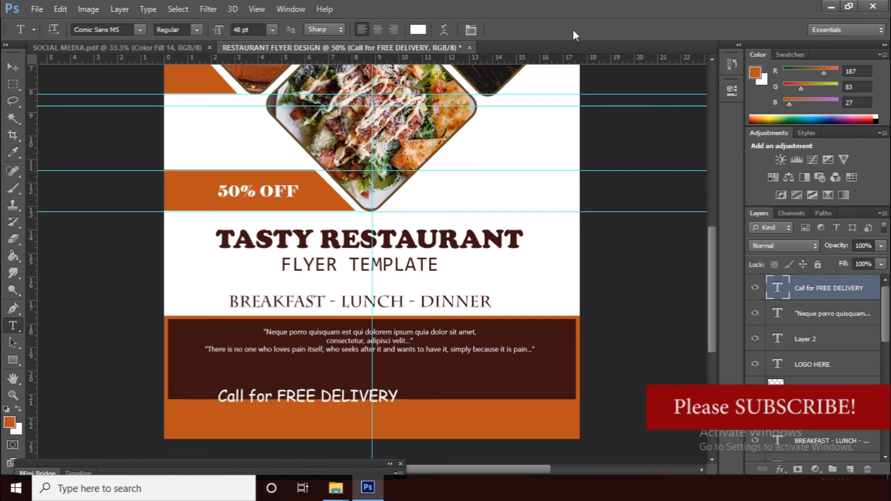
left_click(12, 68)
left_click_drag(361, 398, 438, 384)
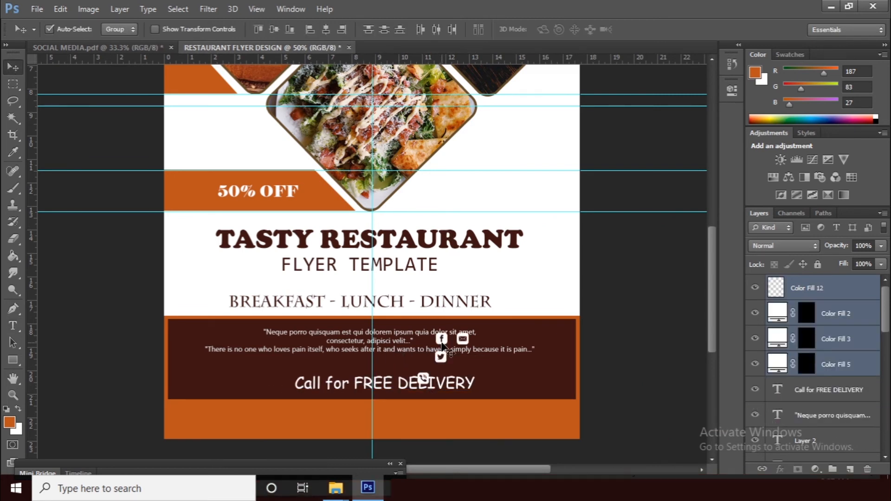
Spread the social media icons along the orange bottom strip in the order phone, mail, Twitter, Facebook.
key("ctrl+plus")
left_click_drag(410, 377, 422, 303)
left_click_drag(460, 348, 135, 399)
left_click(388, 418)
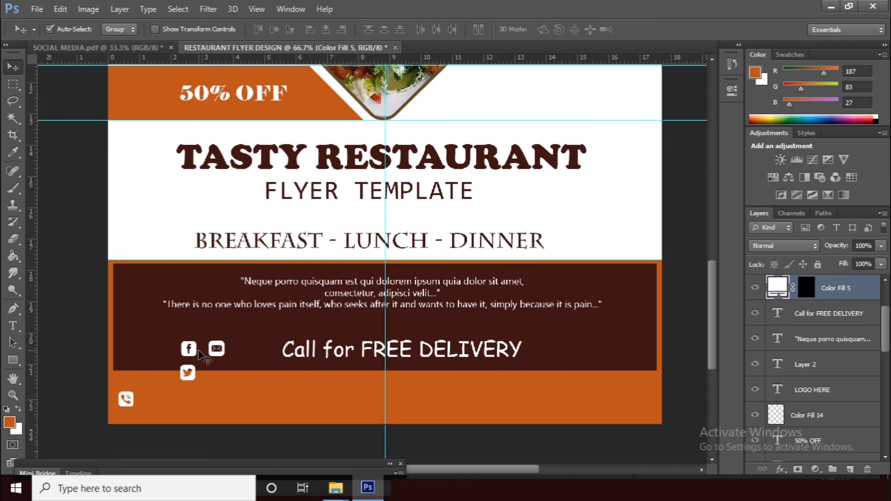
left_click_drag(215, 353, 246, 405)
left_click_drag(188, 373, 403, 401)
left_click_drag(189, 349, 543, 400)
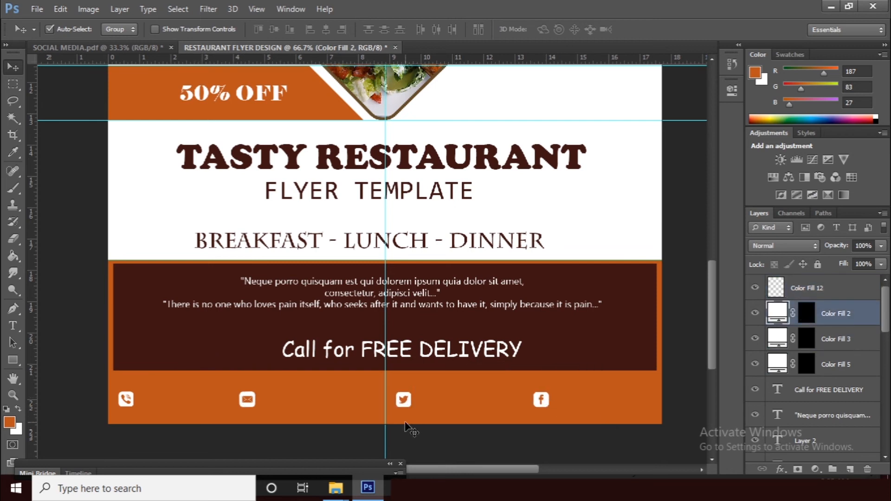
Shift the mail icon slightly right, the Twitter icon slightly left and the Facebook icon toward the flyer's right edge, and select all four icons.
mouse_move(403, 408)
left_mouse_down()
mouse_move(383, 411)
mouse_move(402, 409)
left_mouse_up()
left_click_drag(255, 407, 267, 407)
left_click_drag(547, 402, 601, 404)
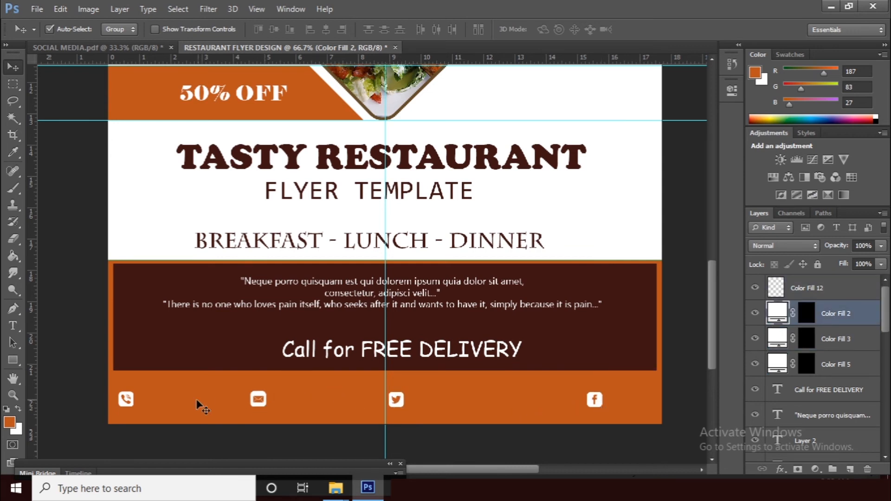
left_click(258, 400, "shift")
left_click(395, 400, "shift")
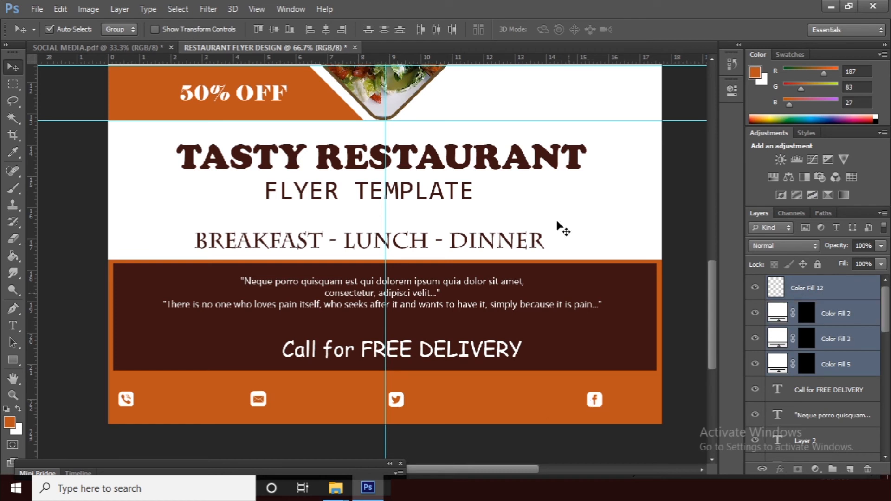
Nudge only the Facebook icon back to the left so its gap from the Twitter icon matches the other icon gaps.
left_click(596, 404)
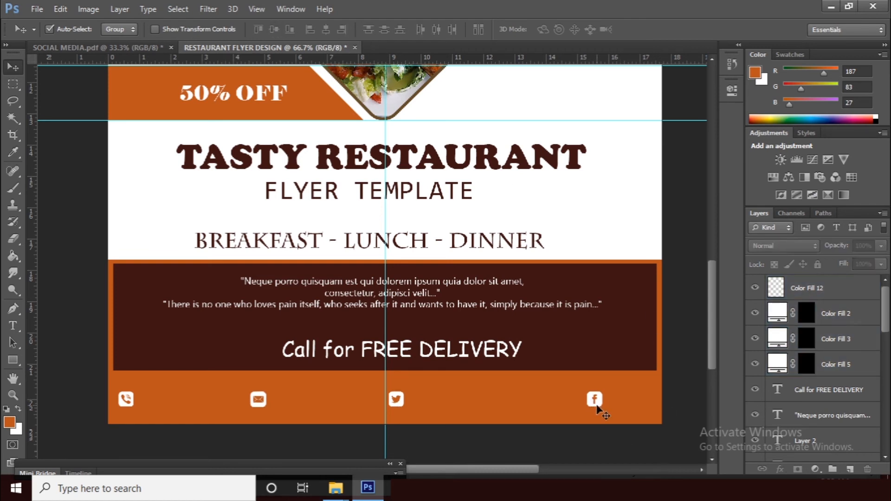
key("shift+Left")
key("shift+Left")
key("shift+Left")
key("shift+Left")
key("shift+Left")
key("shift+Left")
key("shift+Left")
key("shift+Left")
key("shift+Left")
key("shift+Left")
key("shift+Left")
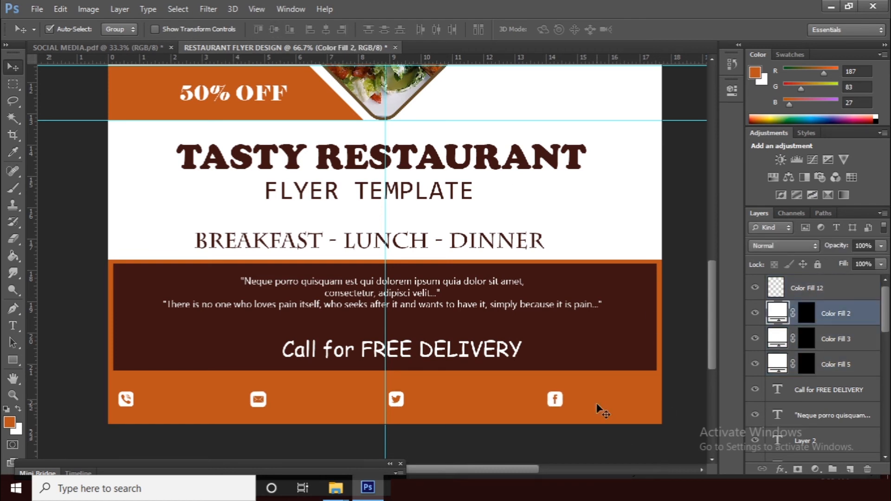
Add the text "ACCOUNT NAME" beside the phone icon in the orange bottom strip.
left_click(13, 325)
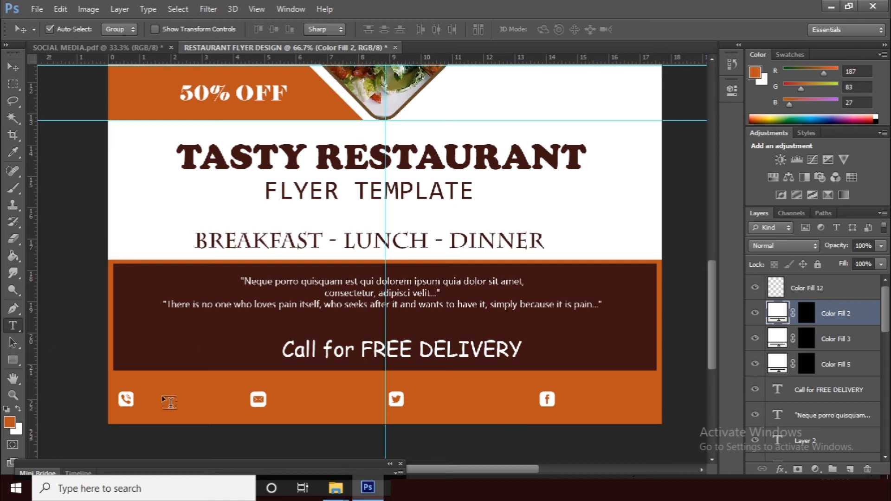
left_click_drag(148, 393, 182, 401)
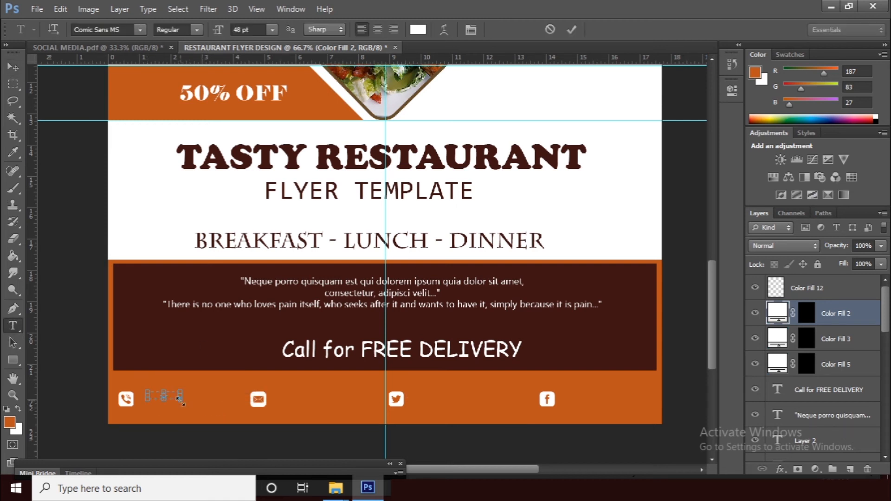
left_click(144, 397)
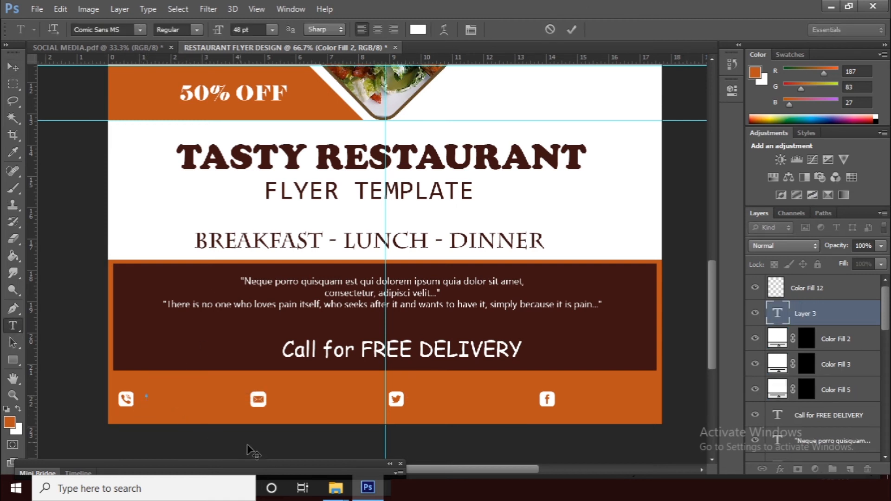
type("ACCOUNT NAME")
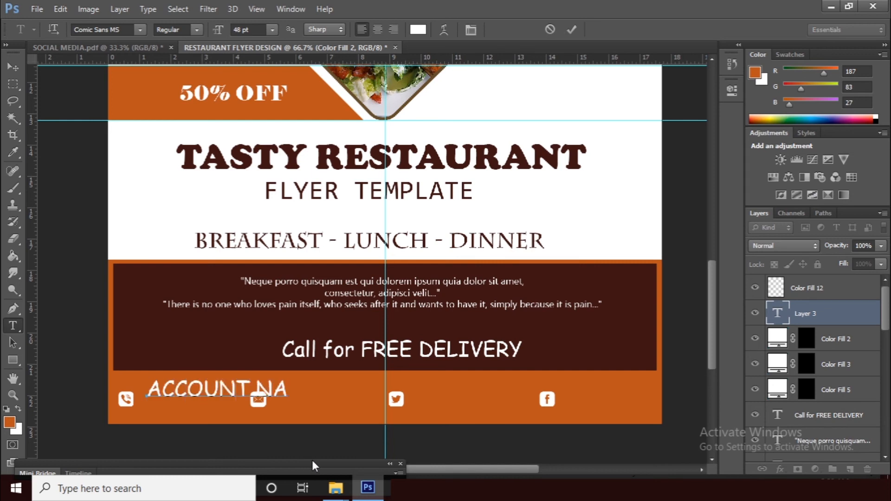
Set the "ACCOUNT NAME" text to Myanmar Text at 17 pt.
key("ctrl+a")
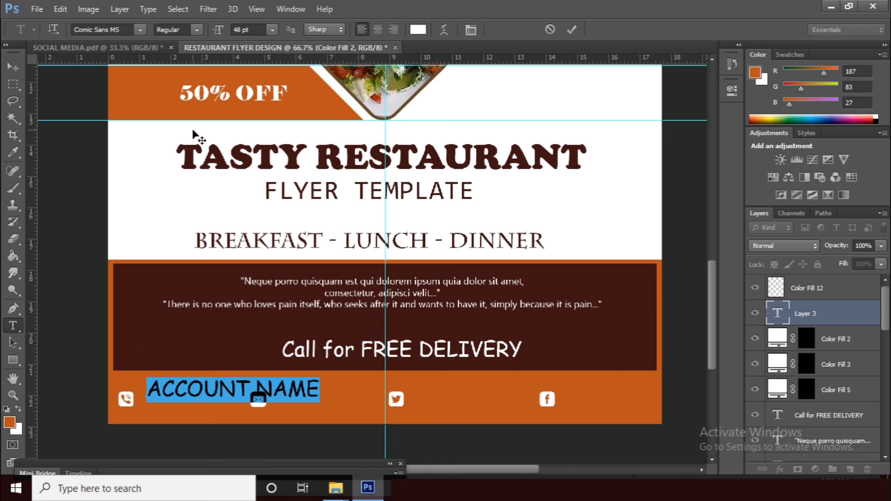
left_click(117, 28)
type("Com")
key("BackSpace")
key("BackSpace")
key("BackSpace")
type("My")
key("Return")
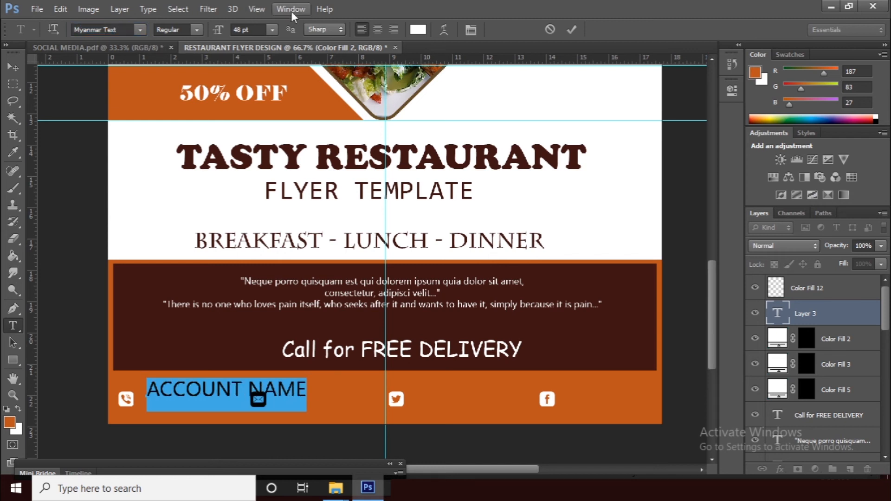
left_click(250, 29)
type("18")
key("Return")
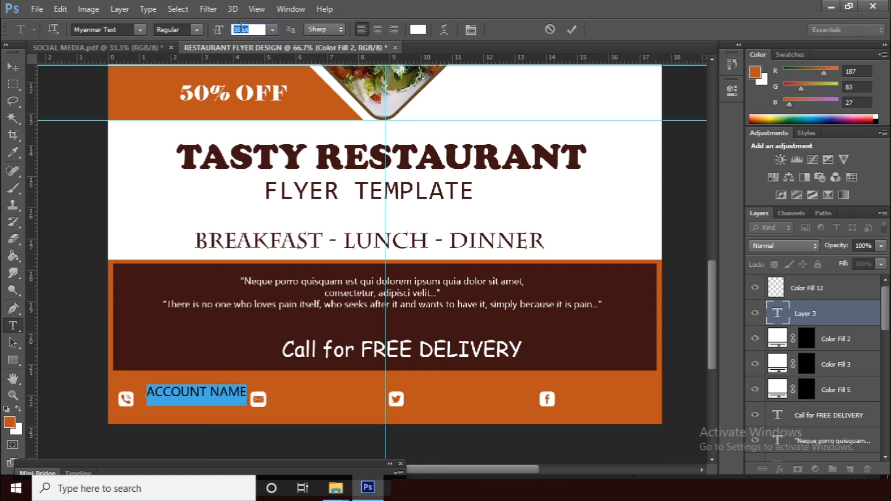
key("Down")
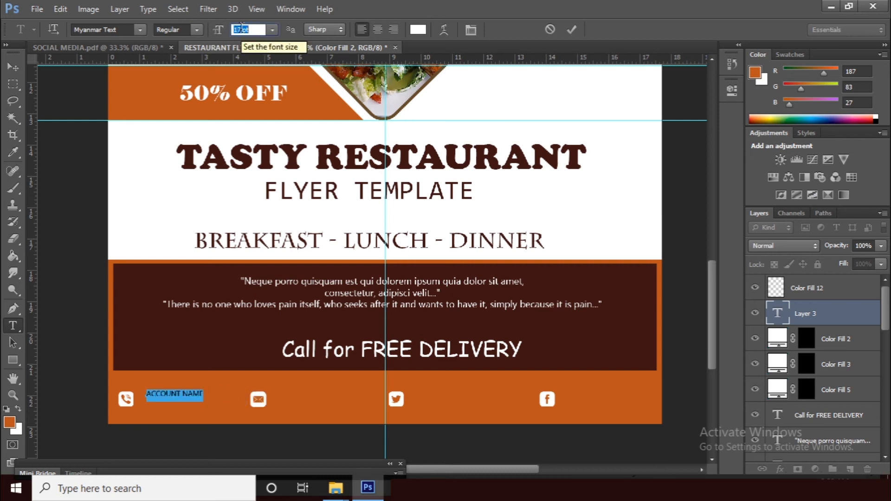
left_click(570, 30)
Place "ACCOUNT NAME" labels beside the mail, Twitter and Facebook icons by moving and duplicating the text.
left_click(13, 66)
left_click_drag(177, 395, 590, 401)
Add the phone number as text beside the phone icon and align it vertically with the icon.
left_click(13, 325)
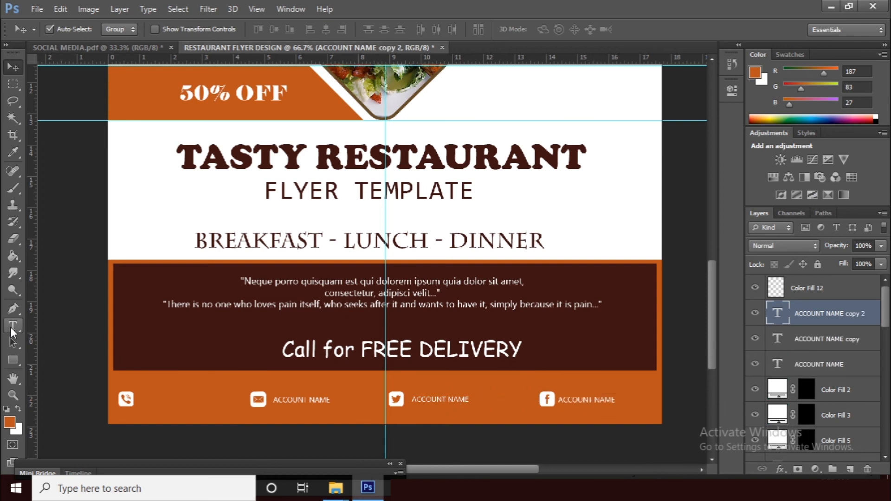
left_click(144, 397)
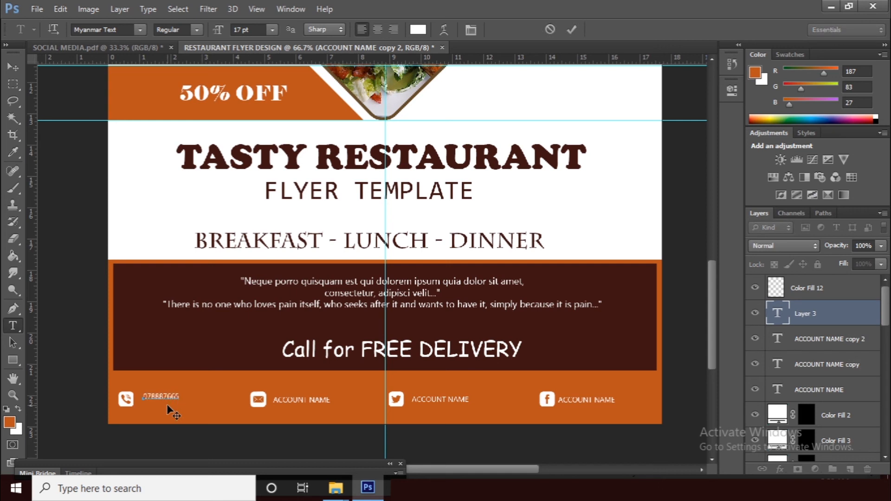
left_click(571, 29)
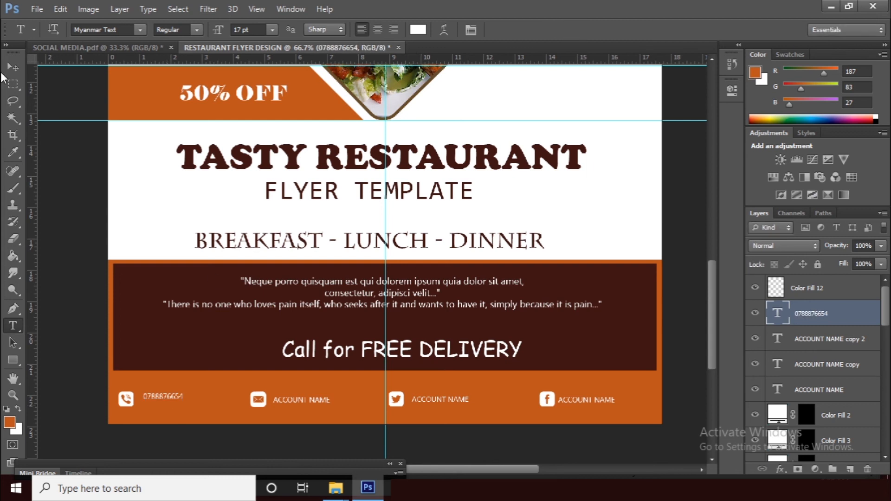
left_click(13, 67)
left_click_drag(165, 396, 163, 400)
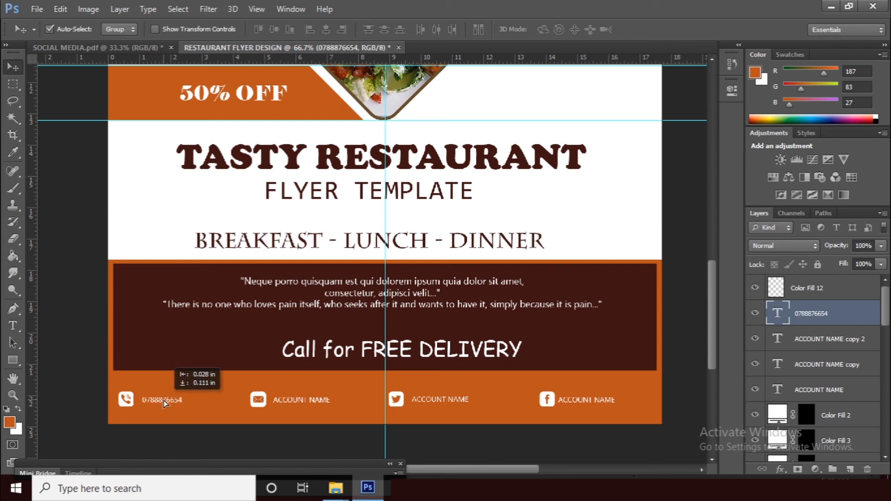
Change the label beside the mail icon to "EMAIL ADD".
left_click(13, 326)
left_click_drag(330, 400, 228, 393)
type("EMAIL ADDRE")
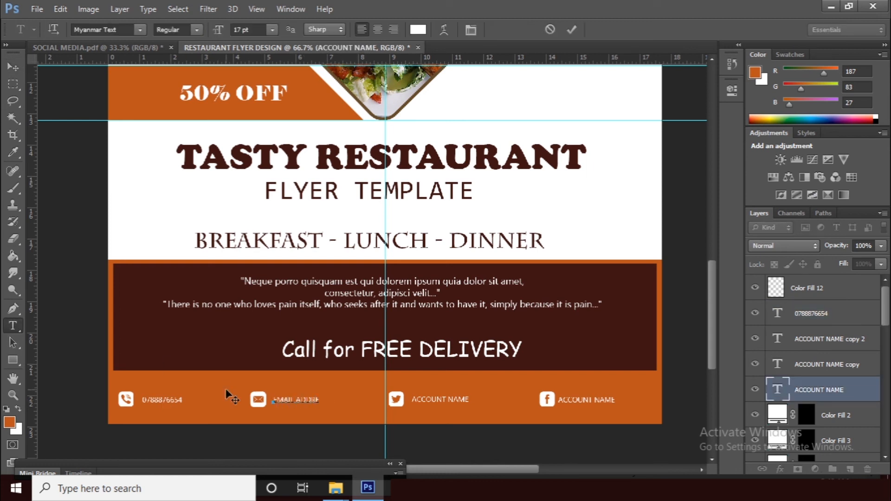
key("BackSpace")
key("BackSpace")
key("BackSpace")
key("BackSpace")
type("ADD")
key("ctrl+Return")
key("v")
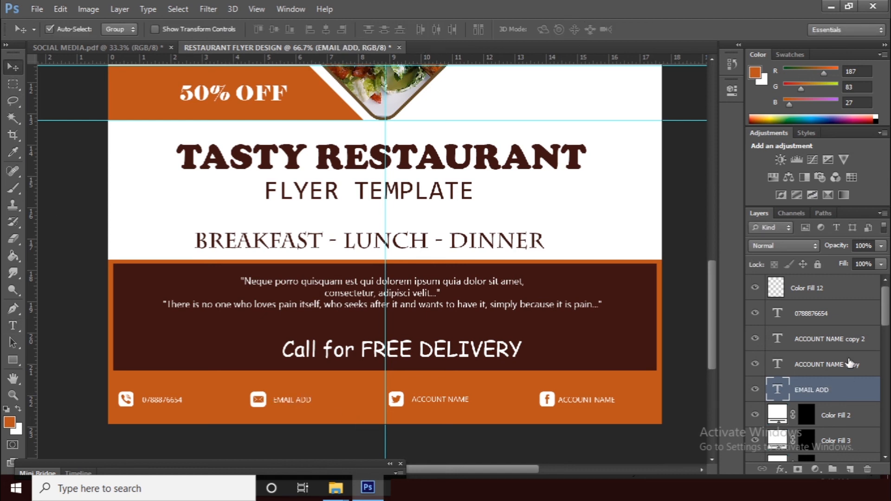
Draw a 145 px circle with the Ellipse Tool over the salad photo's left corner and fill it yellow.
scroll(500, 395, "up", 10)
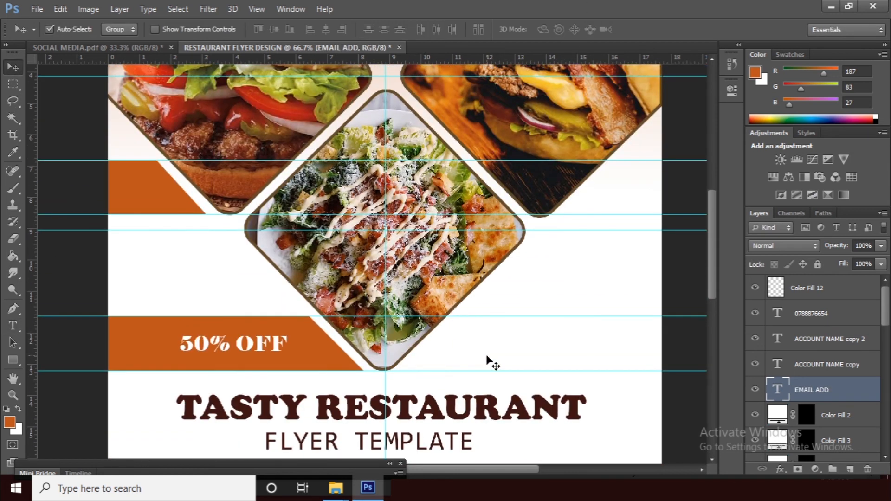
key("ctrl+minus")
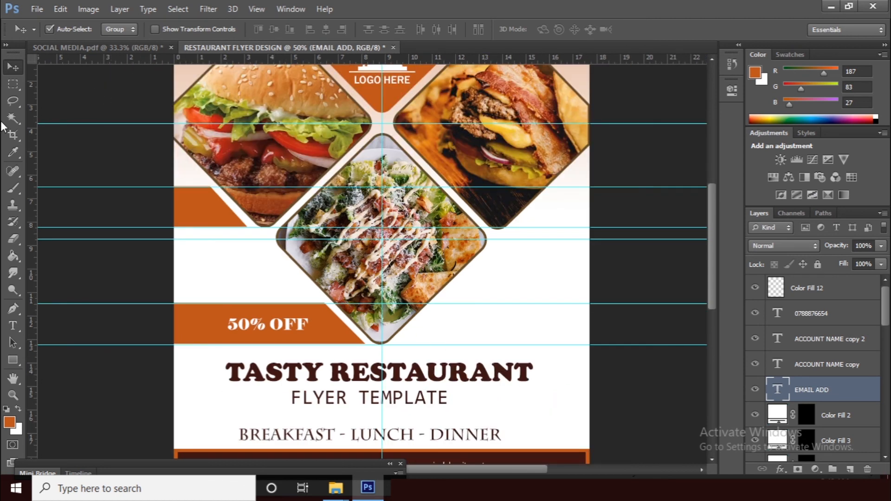
left_click(14, 360)
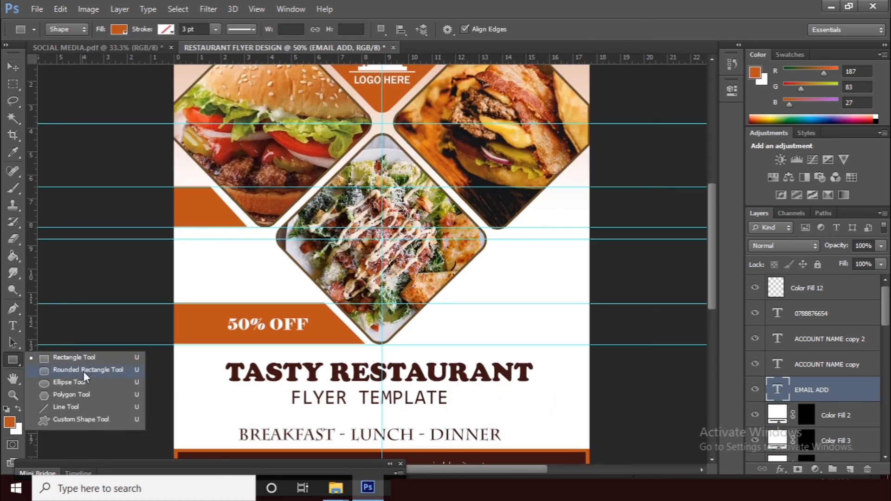
left_click(85, 385)
left_click_drag(284, 227, 331, 275)
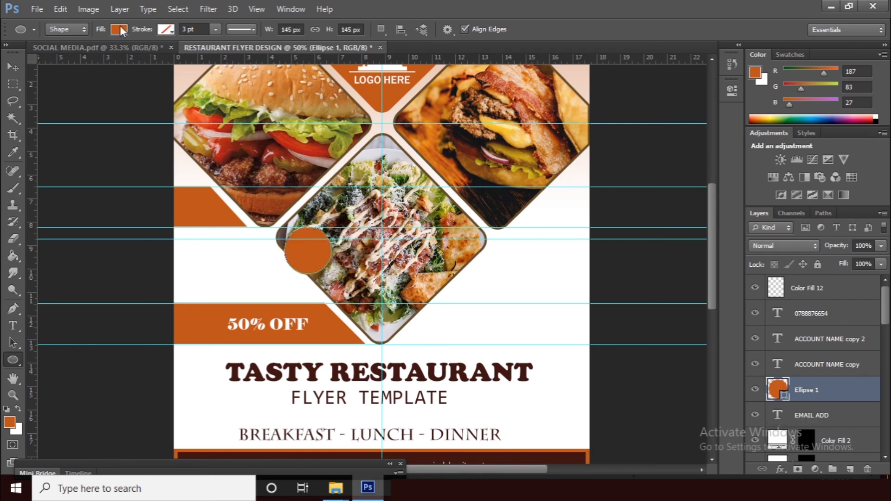
left_click(120, 30)
left_click(97, 84)
Duplicate the yellow circle so one sits at the left corner of each of the three food photos.
left_click(12, 67)
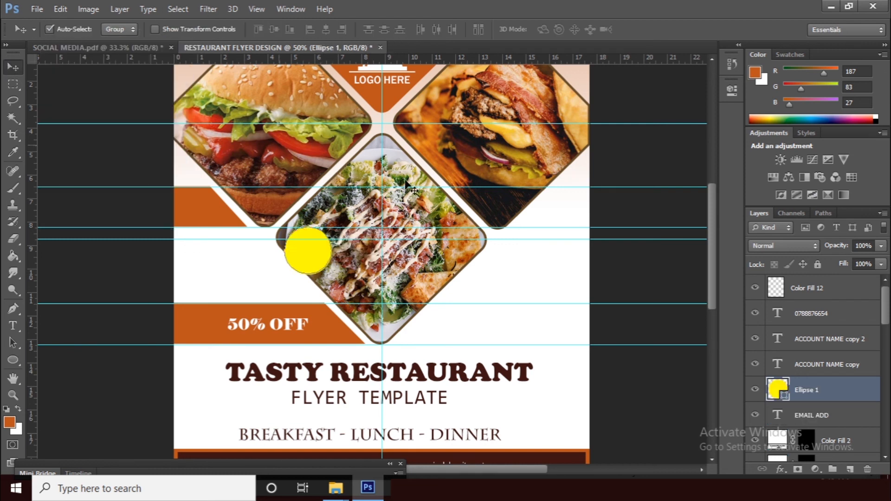
left_click_drag(325, 252, 431, 141)
left_click(214, 221)
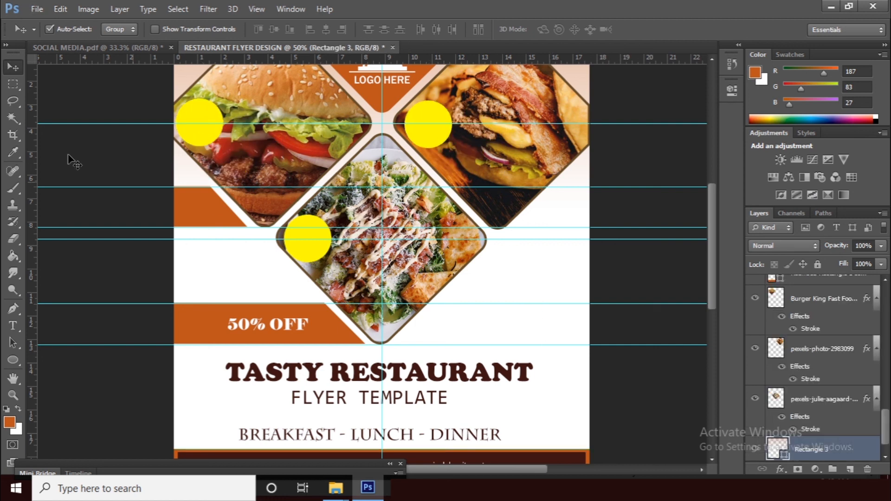
Create a text layer reading "5" in dark maroon 3e1512, sampled from the restaurant title.
key("t")
left_click(402, 263)
left_click(419, 31)
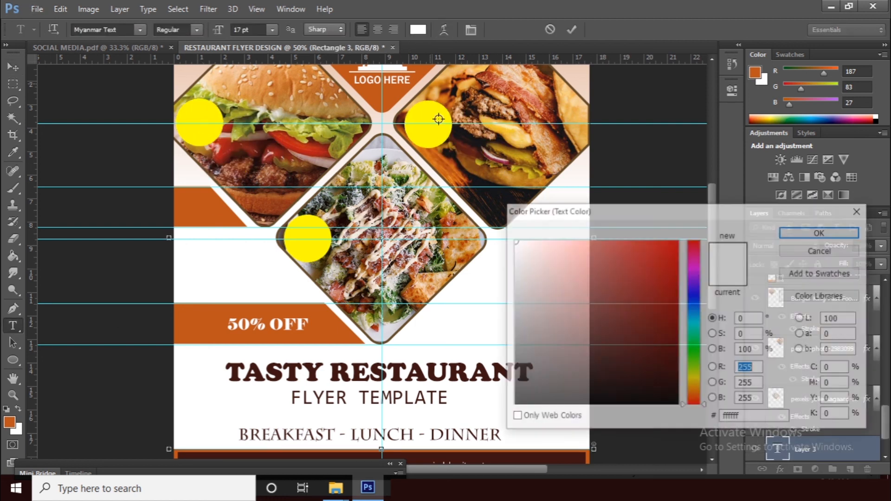
left_click_drag(527, 246, 572, 390)
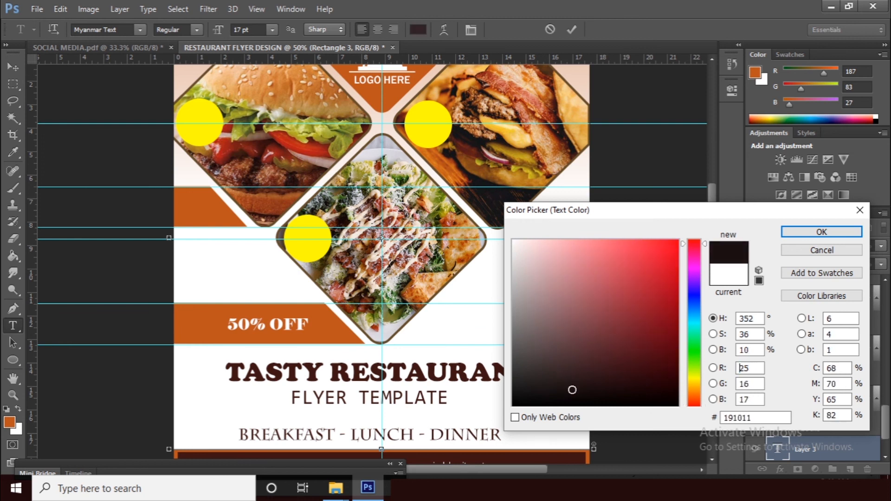
left_click(433, 376)
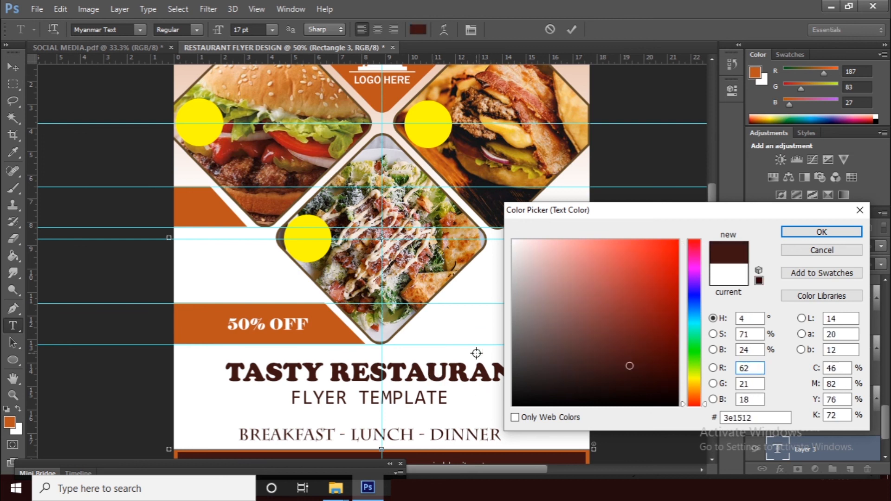
left_click(822, 232)
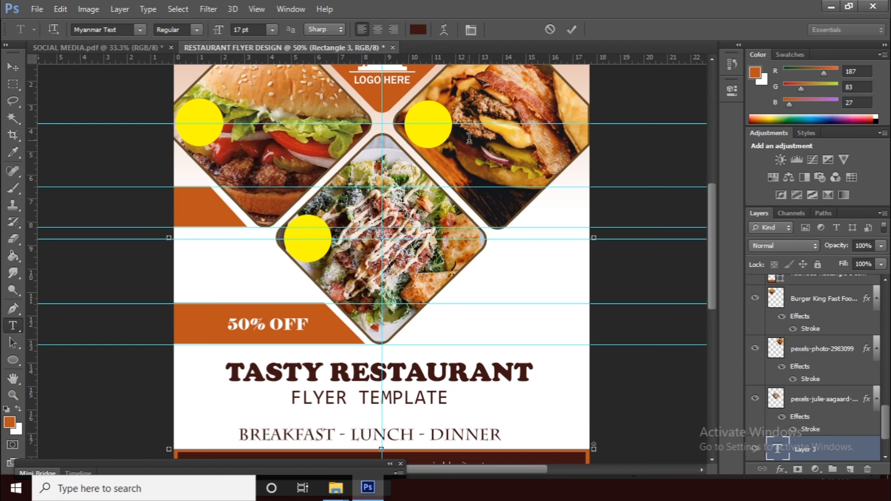
left_click(572, 30)
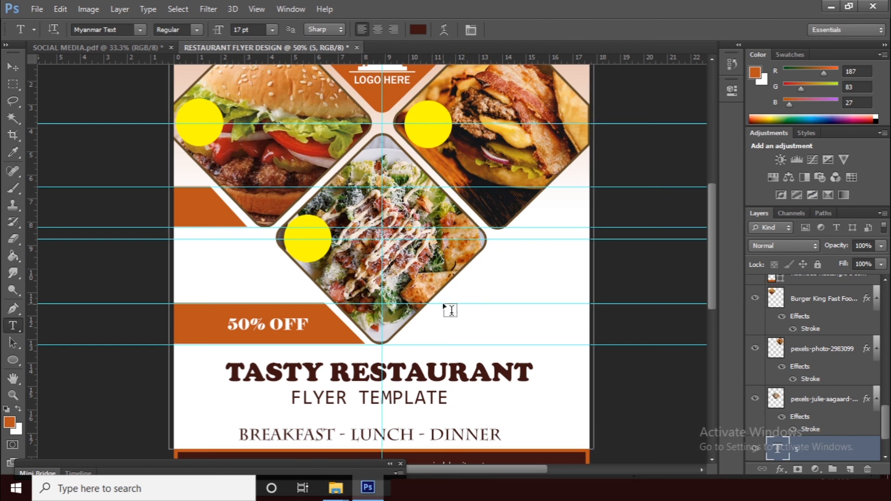
Add the price text "5$" in Cooper Black at 89 pt in the white area below the salad photo's right side.
left_click(445, 320)
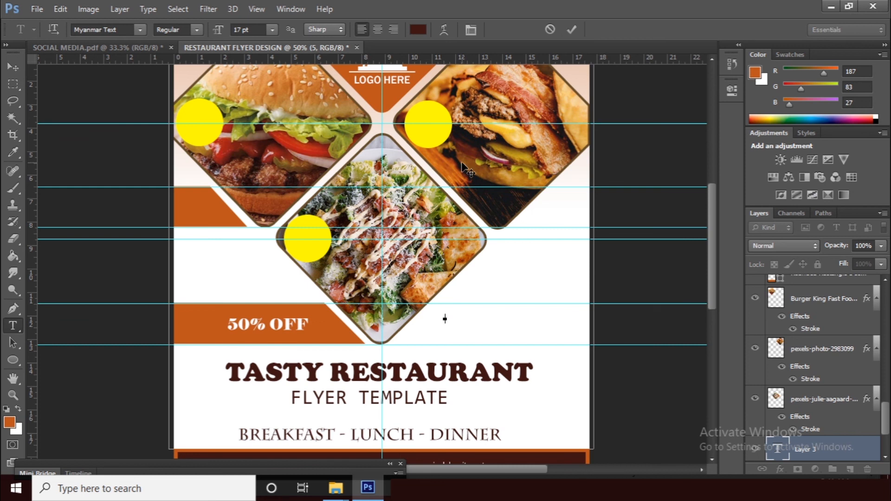
left_click(217, 31)
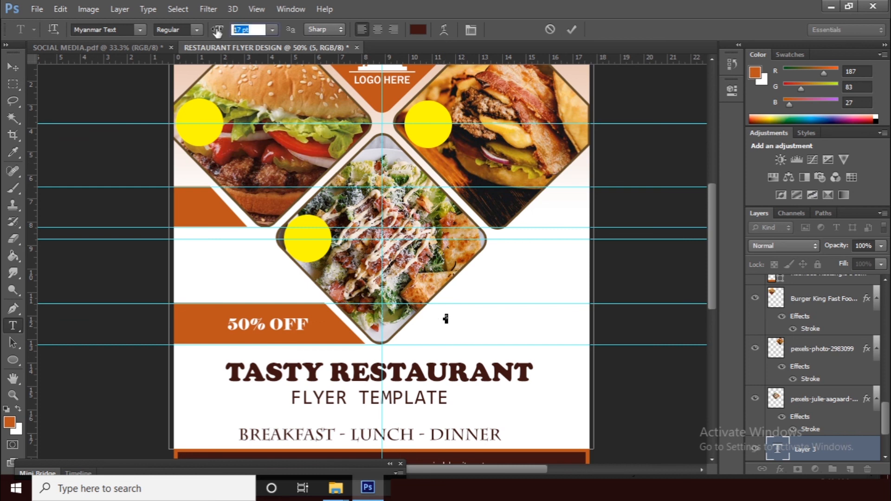
scroll(244, 22, "up", 20)
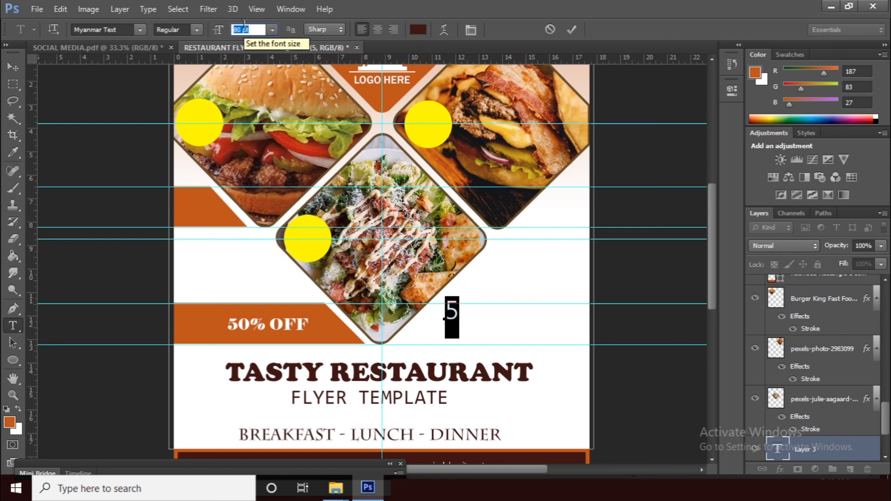
scroll(244, 23, "up", 9)
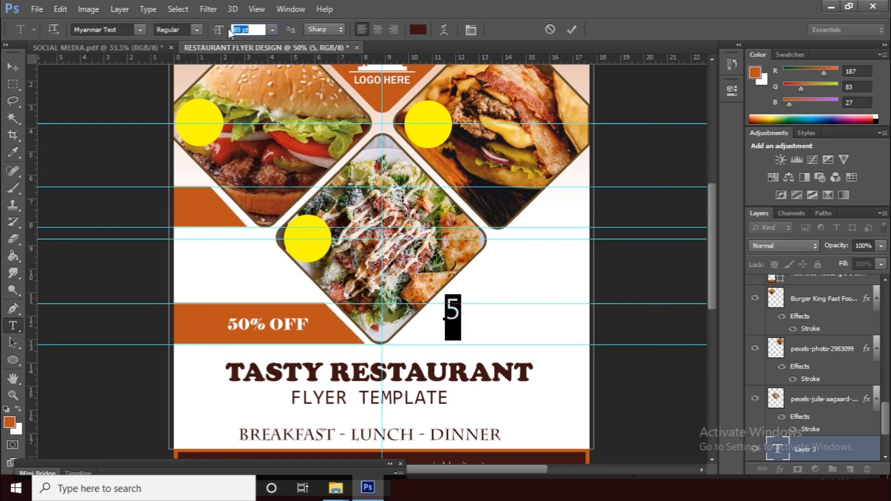
left_click(122, 25)
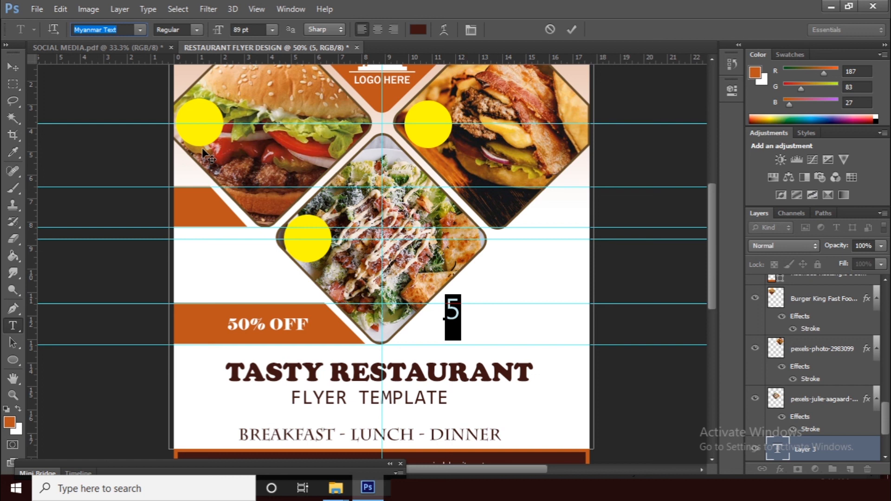
type("Cooper Black")
key("Return")
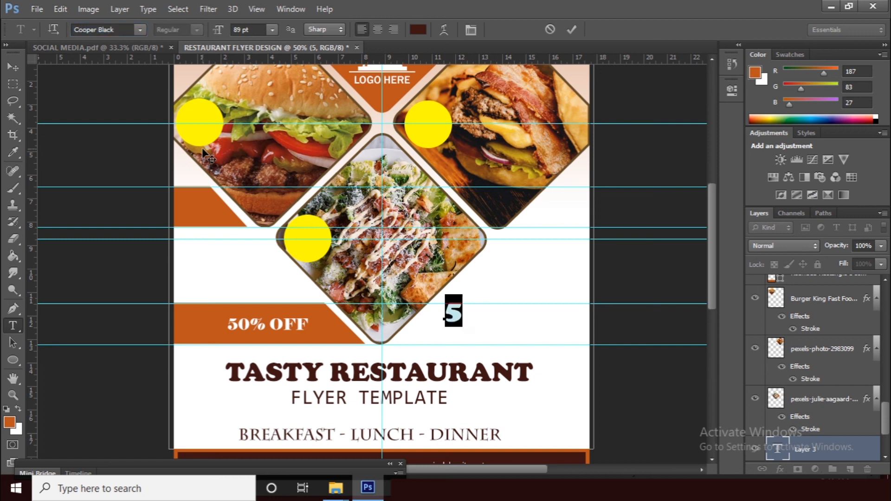
left_click(459, 314)
type("$")
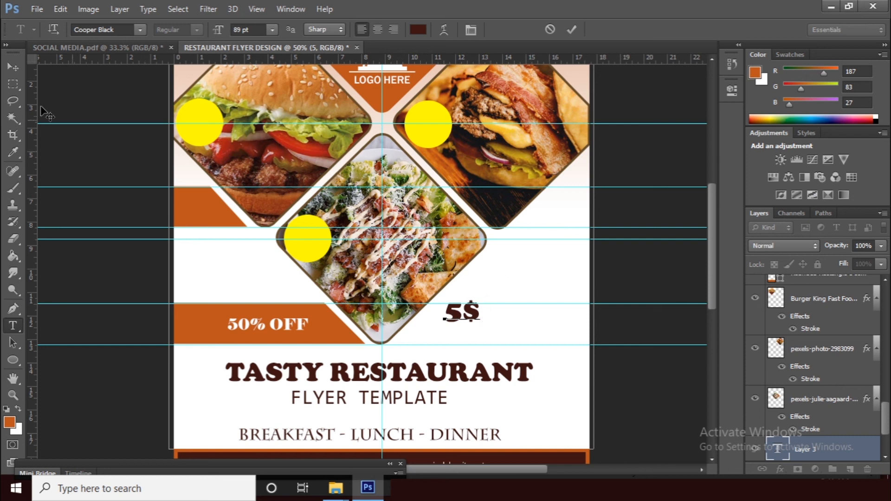
Move the "5$" layer to the top of the layer stack and center it on the left burger's yellow circle.
left_click(13, 67)
left_click_drag(499, 333, 199, 125)
left_click_drag(810, 450, 815, 288)
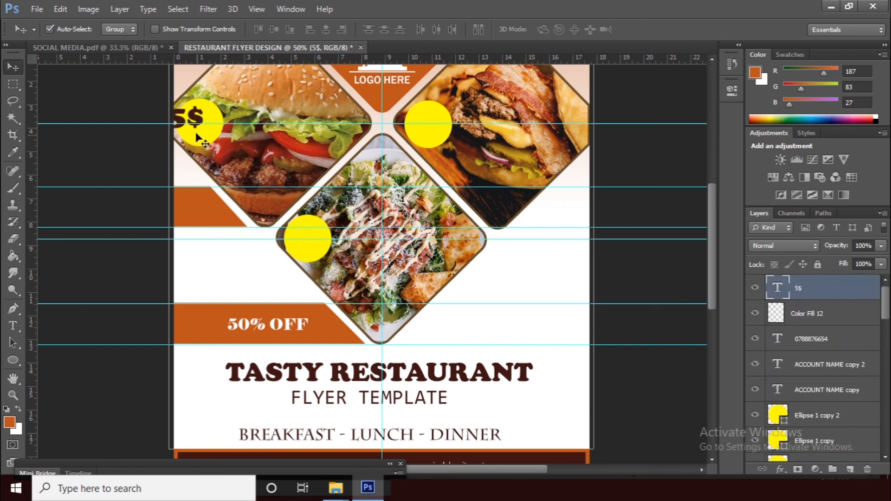
left_click_drag(205, 119, 213, 125)
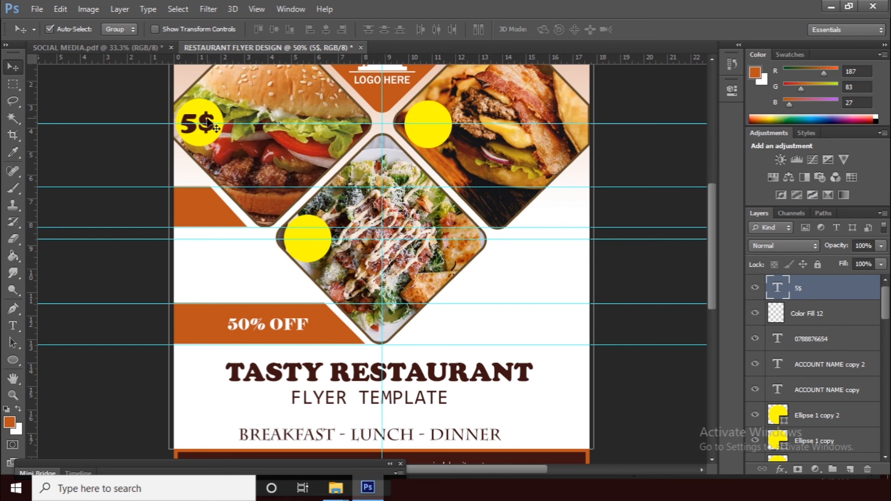
Reduce the font size of the "5$" text so it fits within the left burger's yellow circle.
left_click(13, 325)
left_click_drag(214, 121, 179, 122)
left_click(249, 30)
scroll(237, 30, "down", 4)
scroll(237, 30, "down", 20)
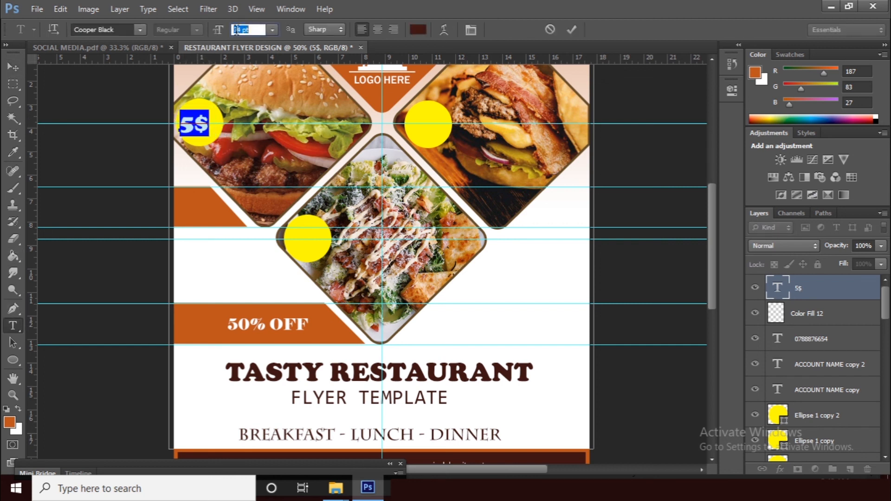
left_click(571, 29)
Scale the "5$" text up to about 136% width and 135% height, centered in the left burger's yellow circle.
left_click(13, 67)
left_click_drag(196, 131, 217, 107)
key("ctrl+t")
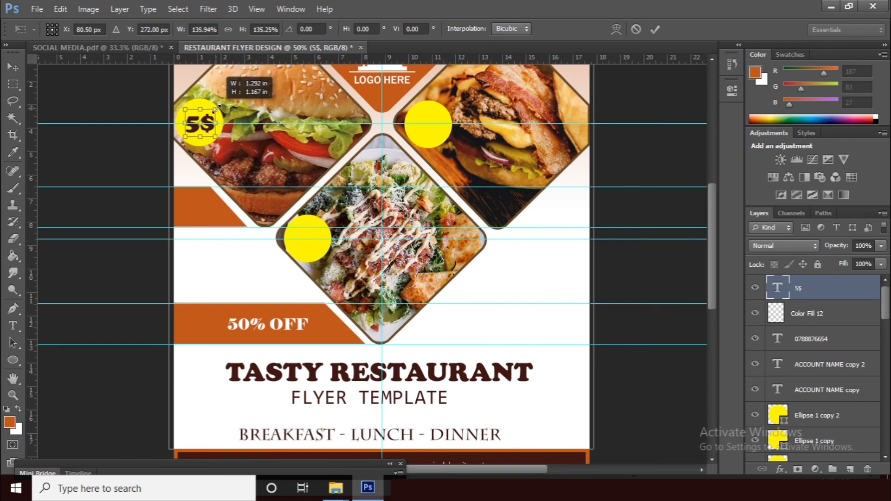
left_click(655, 30)
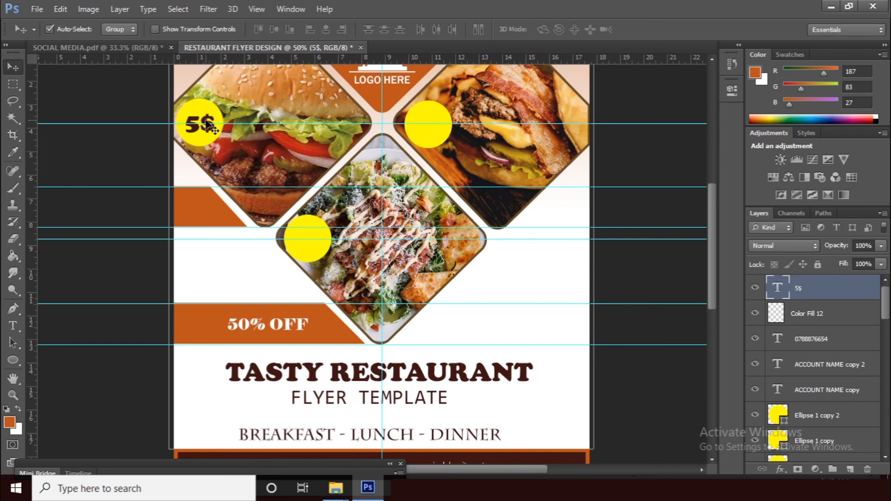
Duplicate the "5$" text onto the other two yellow circles and change the salad's price to "10$".
left_click_drag(206, 121, 437, 120)
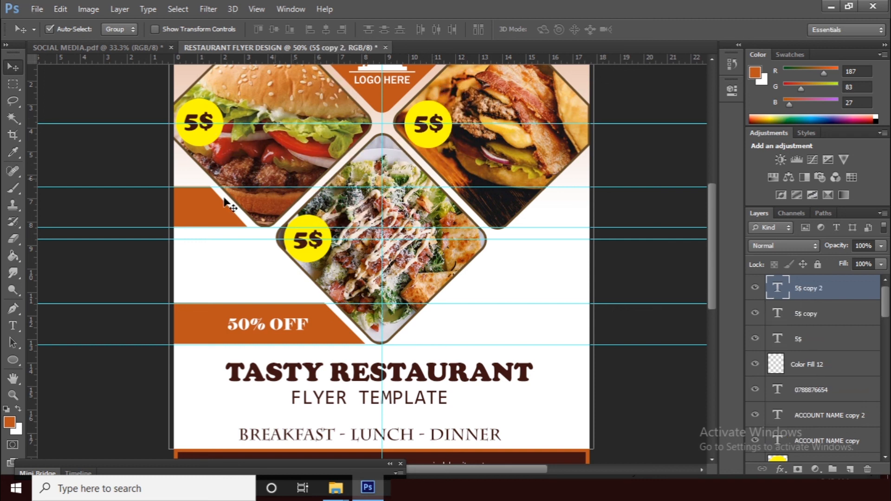
left_click(13, 326)
left_click_drag(307, 239, 293, 239)
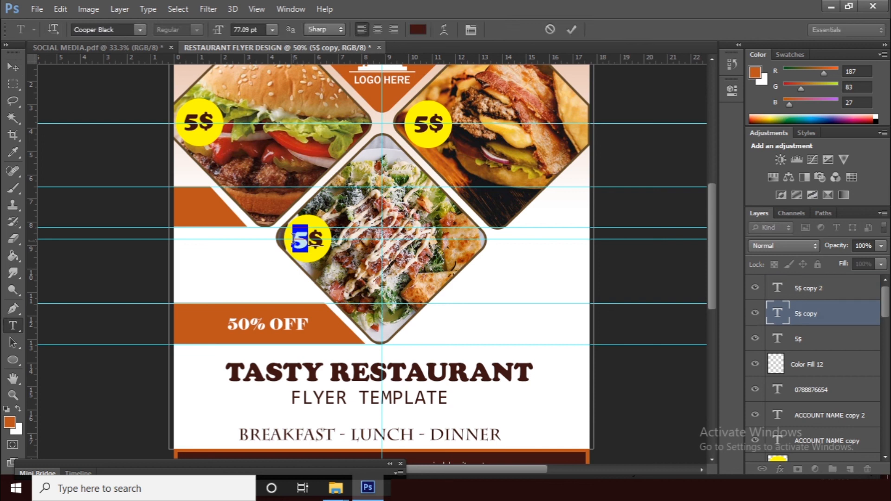
type("10")
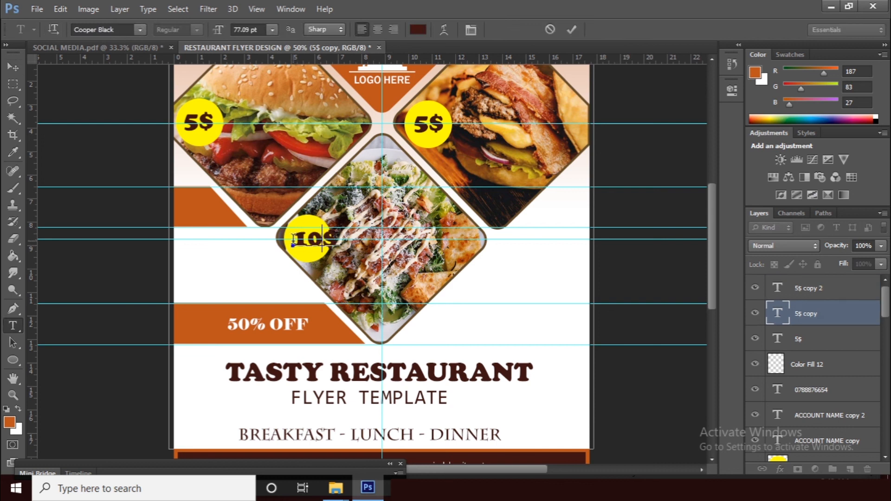
Nudge the "10$" text left until it is centered on the salad photo's yellow circle.
left_click(13, 67)
key("Left")
key("Left")
key("Left")
key("Left")
key("Left")
key("Left")
key("Left")
key("Left")
key("Left")
key("Left")
key("Left")
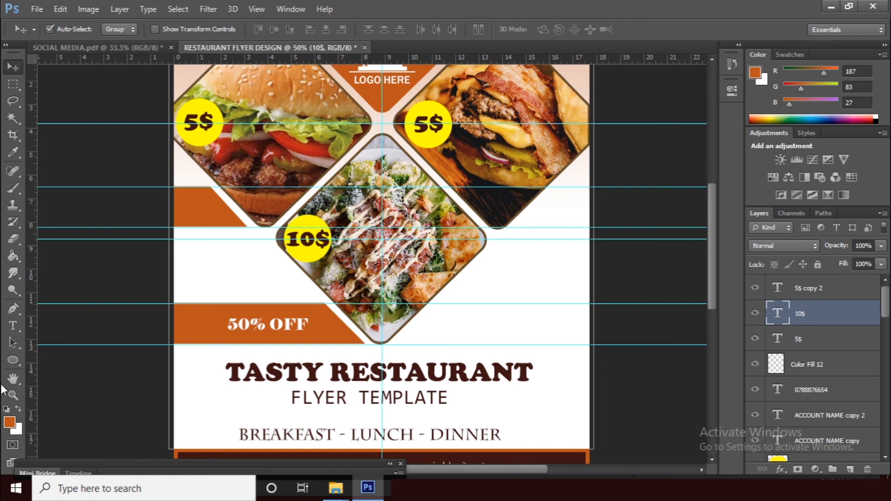
Change the right burger's price to "7$" and keep it centered on its yellow circle.
left_click(13, 326)
left_click_drag(428, 121, 414, 120)
type("9")
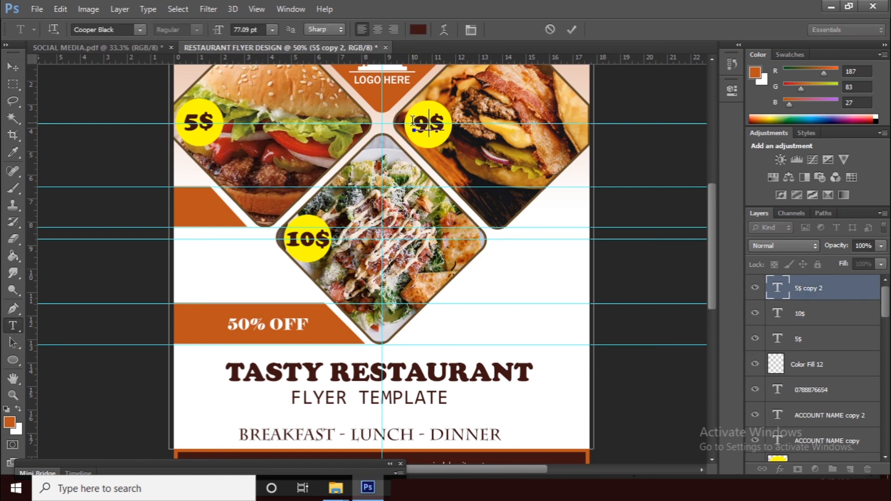
key("BackSpace")
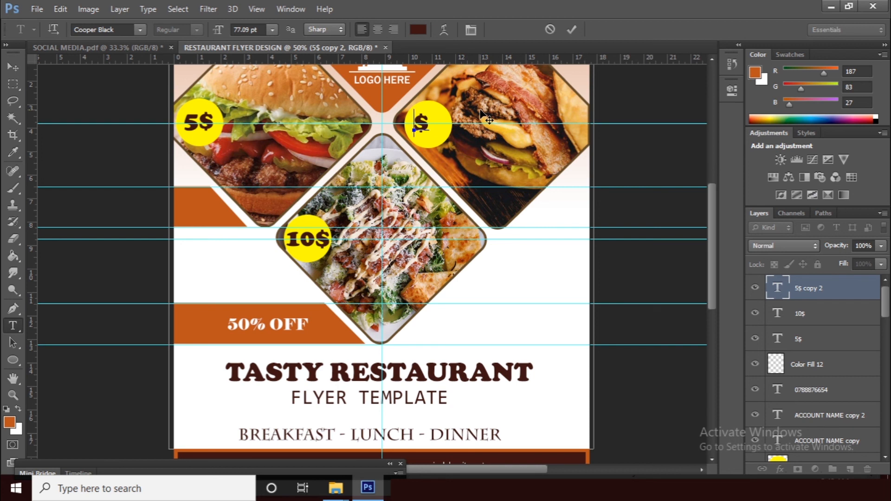
type("7")
left_click(568, 30)
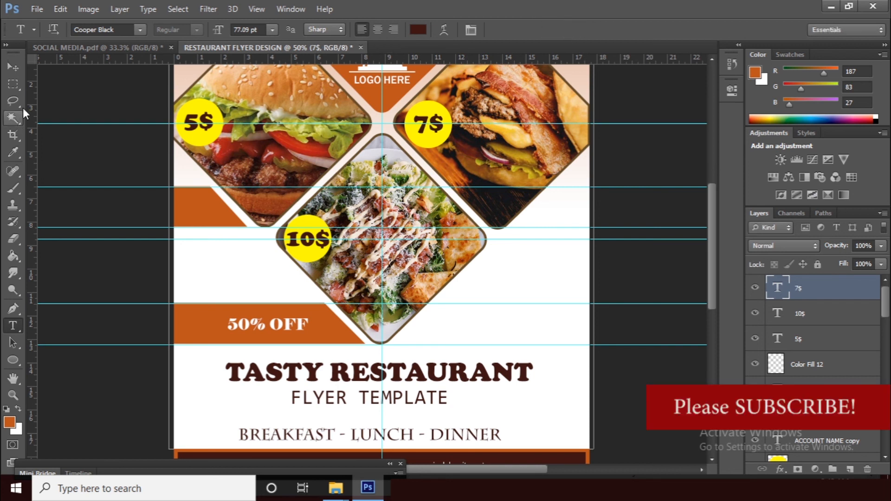
left_click(11, 66)
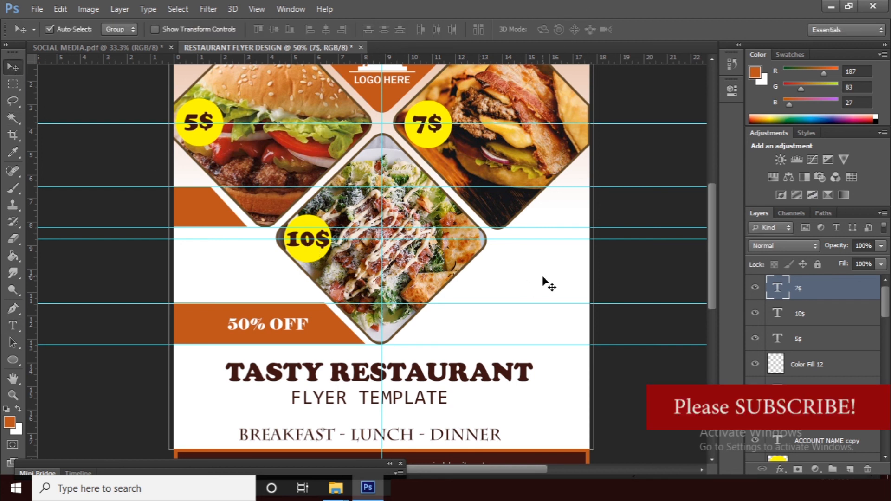
Hide the rulers and the extras, including the guides, to show the whole flyer cleanly.
key("ctrl+minus")
left_click(257, 9)
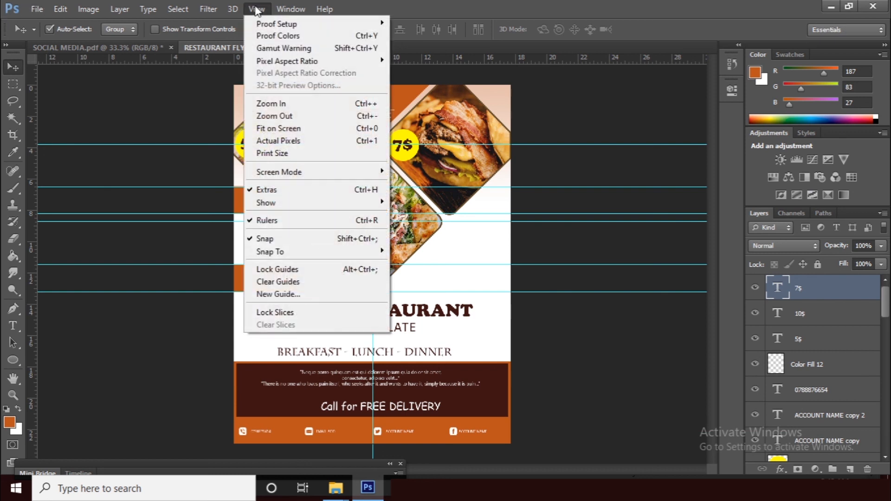
key("ctrl+r")
left_click(249, 187)
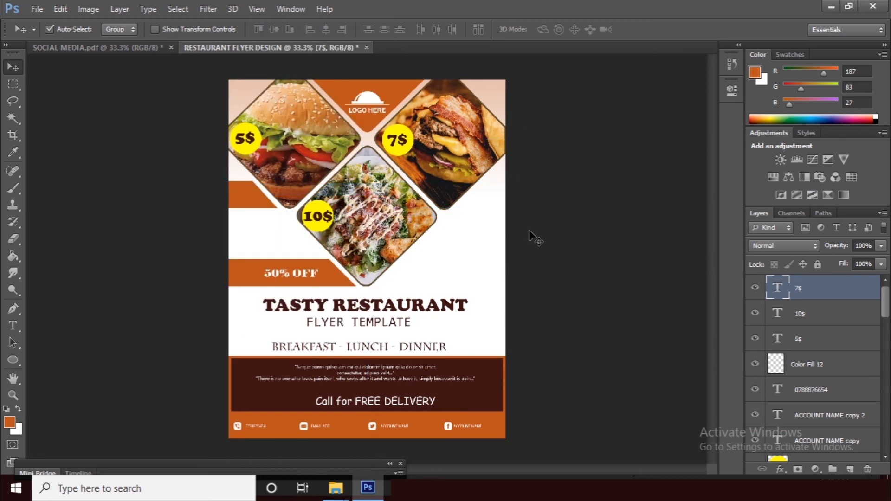